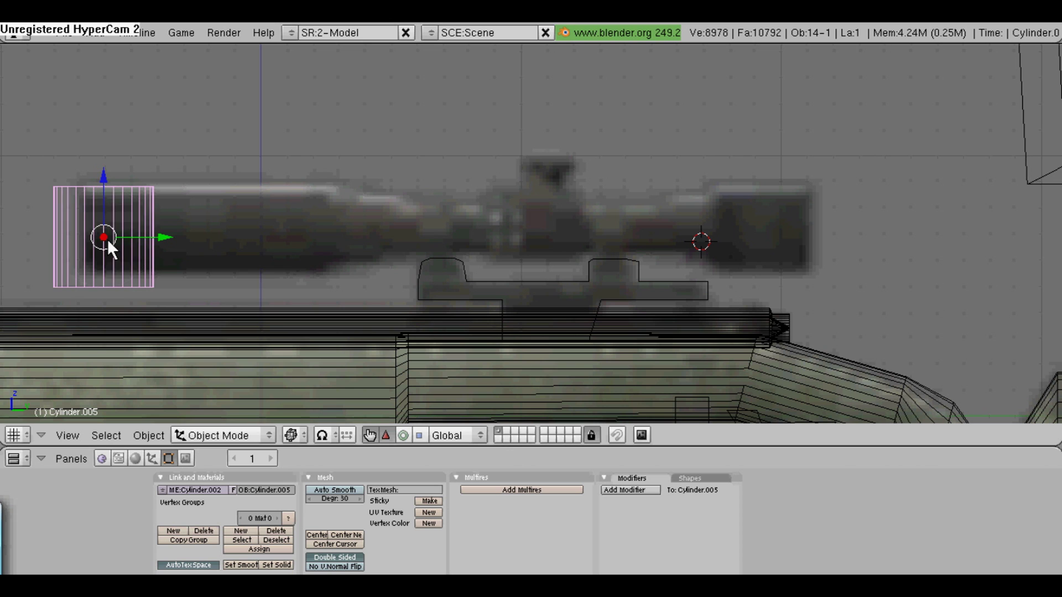
Scale the cylinder to match the scope's front diameter and move it onto the front end of the reference scope
key(Return)
key(s)
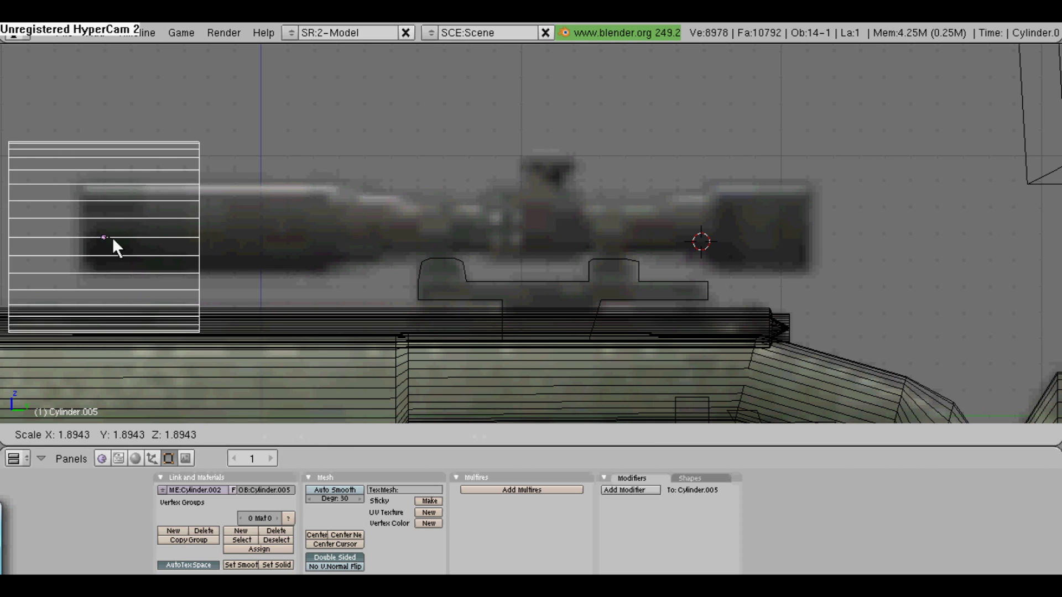
click(107, 237)
key(g)
click(129, 232)
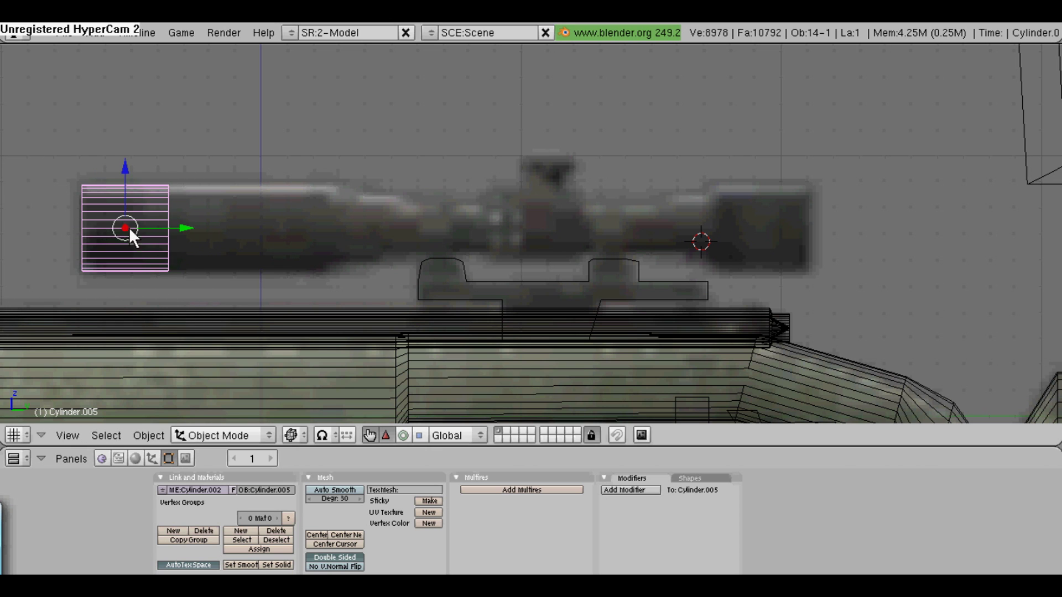
Stretch the cylinder along global Y and position it over the scope's wide front tube in the reference image
key(s)
key(y)
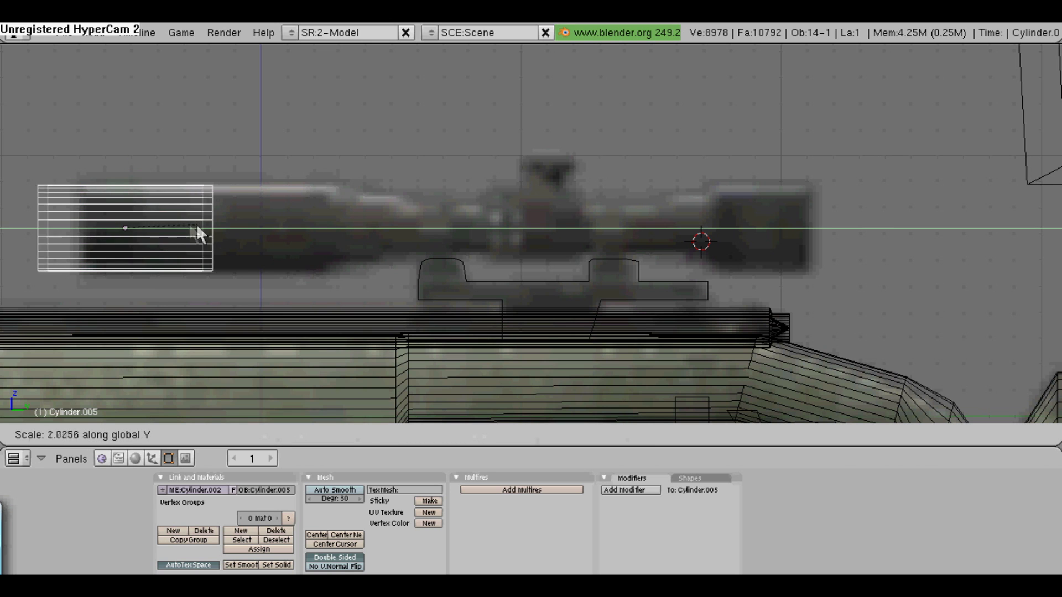
click(236, 226)
key(x)
key(g)
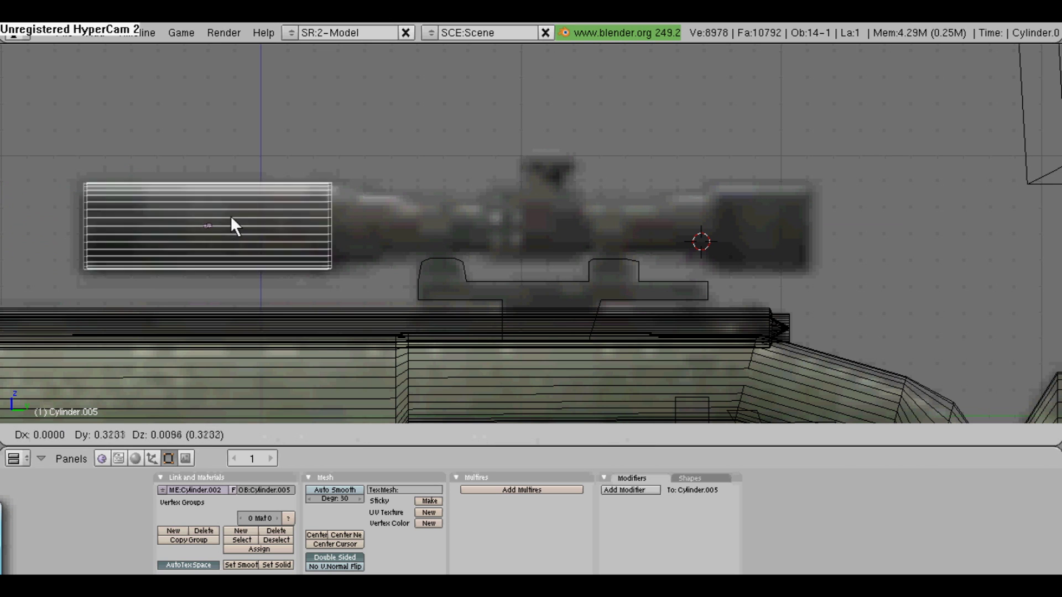
click(230, 217)
In Edit Mode, extrude the cylinder's rear end slightly and scale the new ring along Z to about 0.88
click(71, 436)
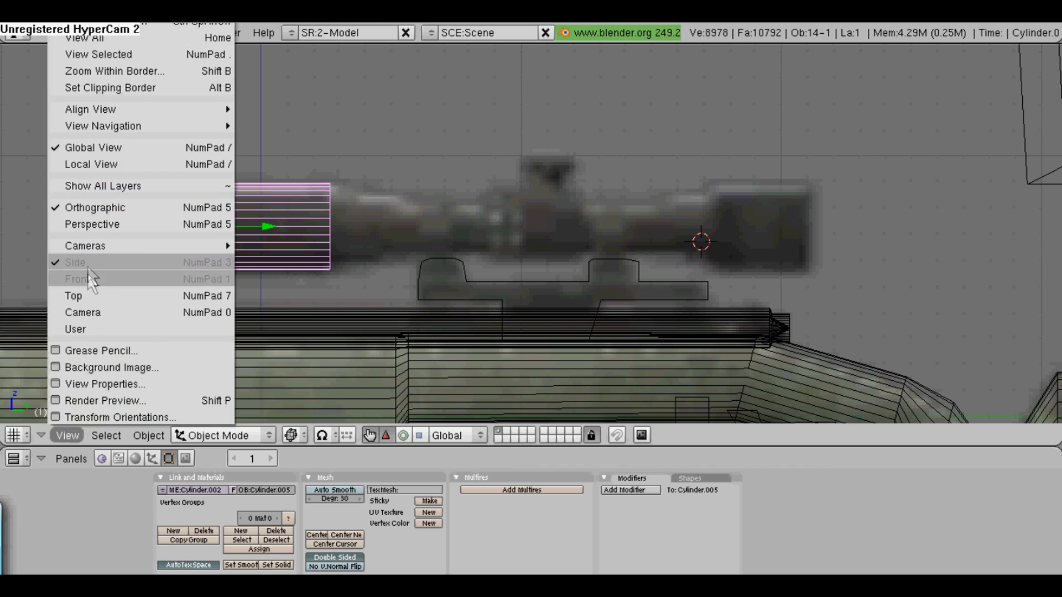
click(225, 437)
click(220, 402)
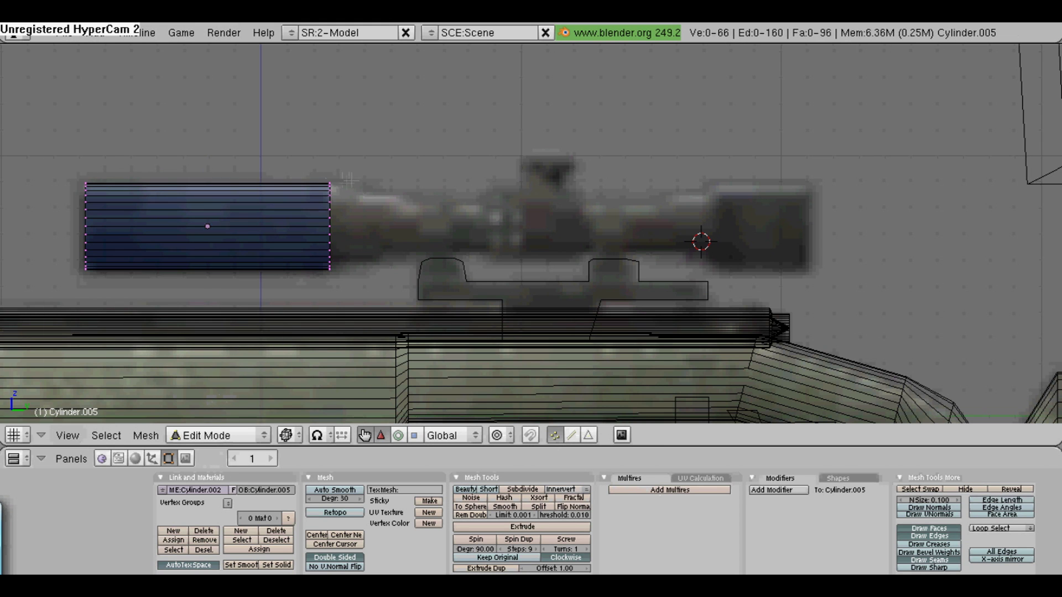
key(e)
click(279, 287)
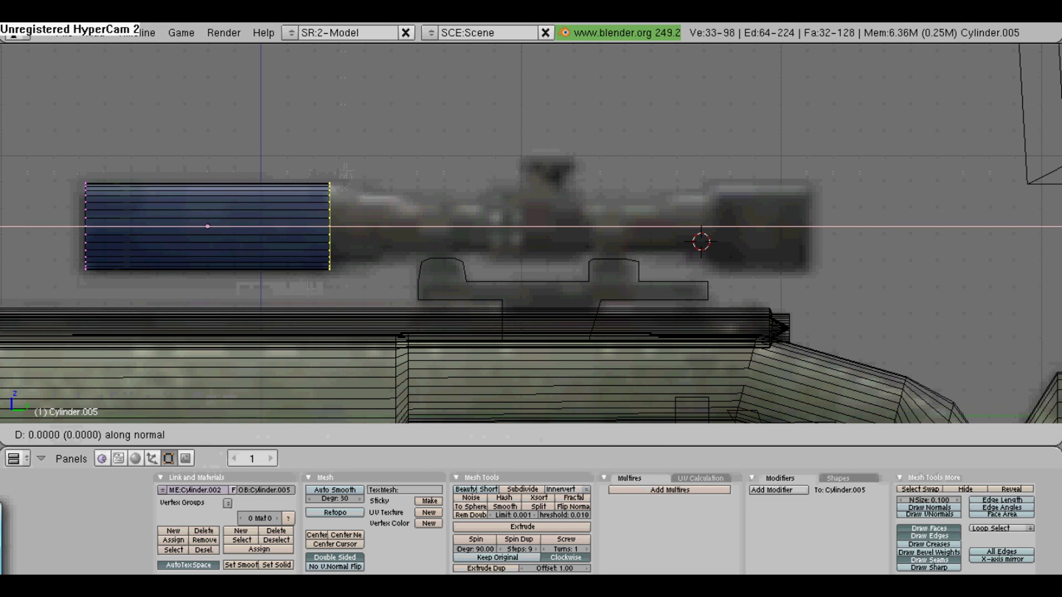
click(309, 288)
key(s)
key(z)
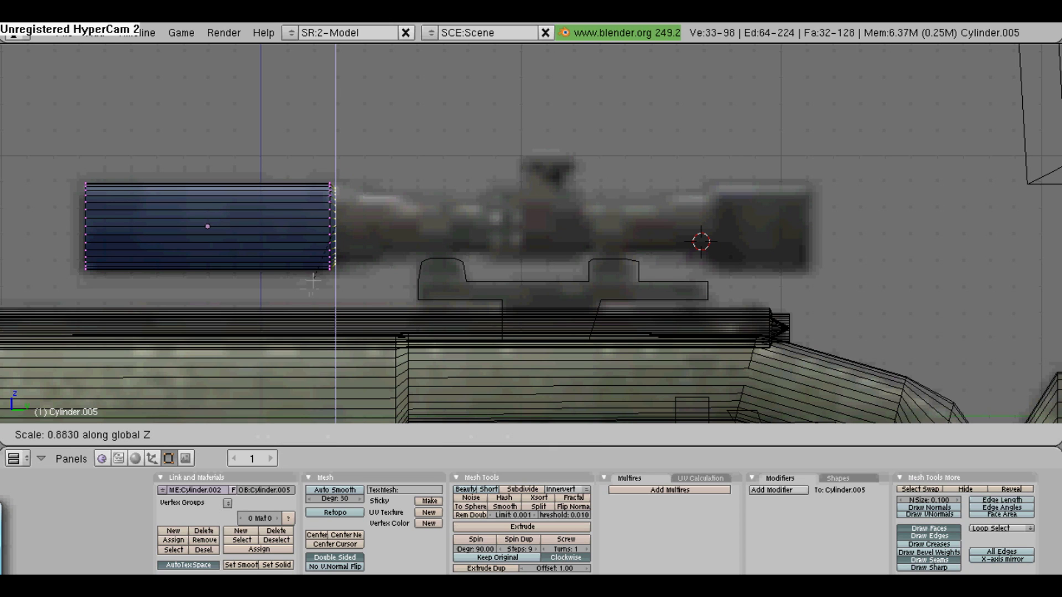
key(g)
click(312, 280)
Try extruding the next tube section backward, tilting its end ring to follow the reference and shifting it slightly back
key(e)
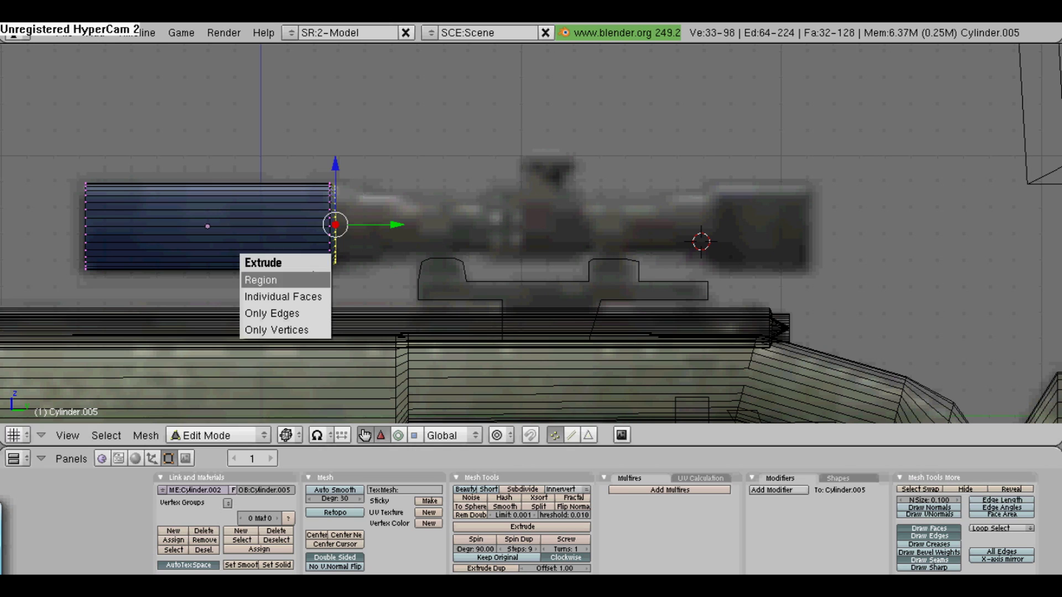
click(275, 280)
click(352, 282)
key(r)
click(325, 273)
key(g)
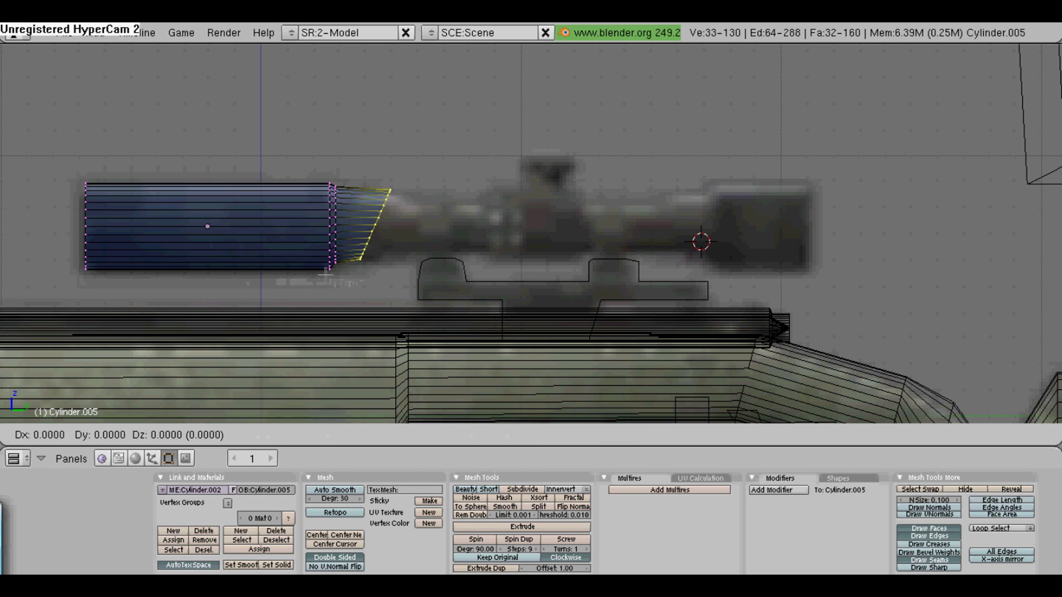
click(338, 274)
Try extruding the slanted end slightly, scaling the new ring down along Z and rotating it
key(e)
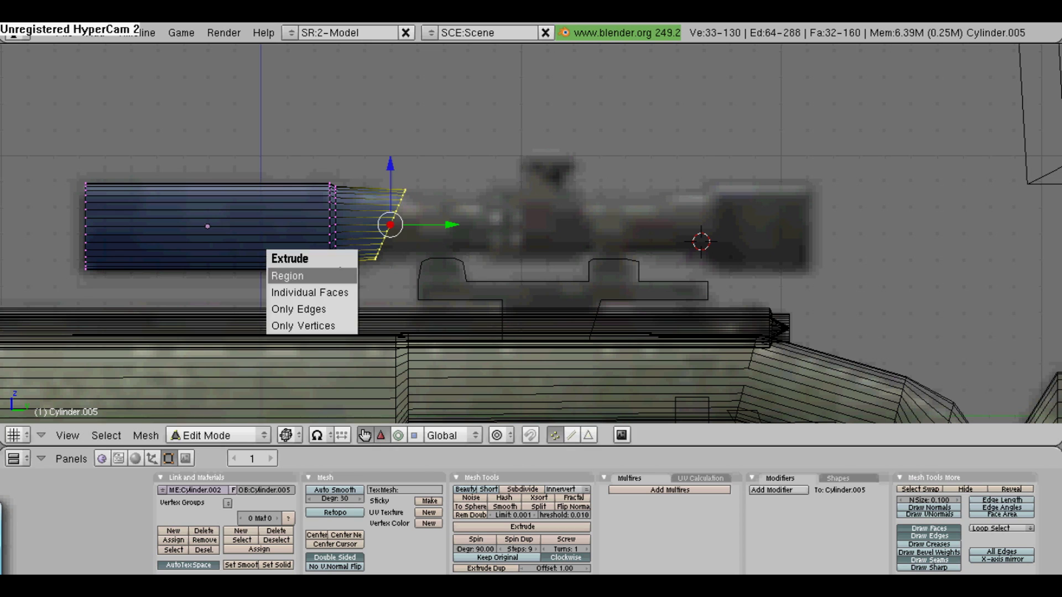
click(339, 275)
click(346, 271)
key(s)
key(z)
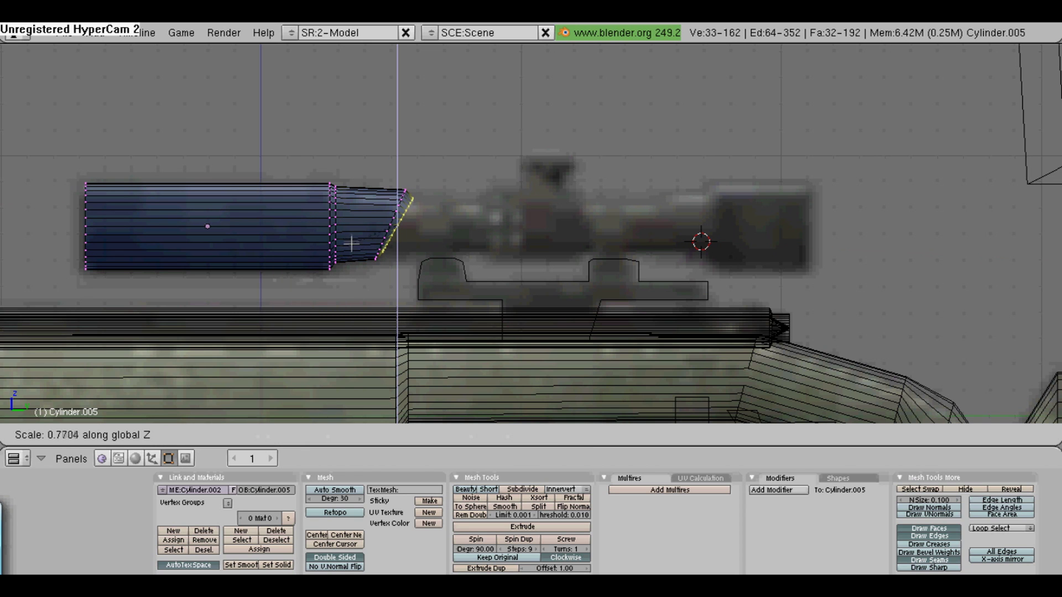
click(352, 237)
key(r)
click(362, 245)
Try extruding the narrow neck back toward the turret area and rotating its end ring upright
key(e)
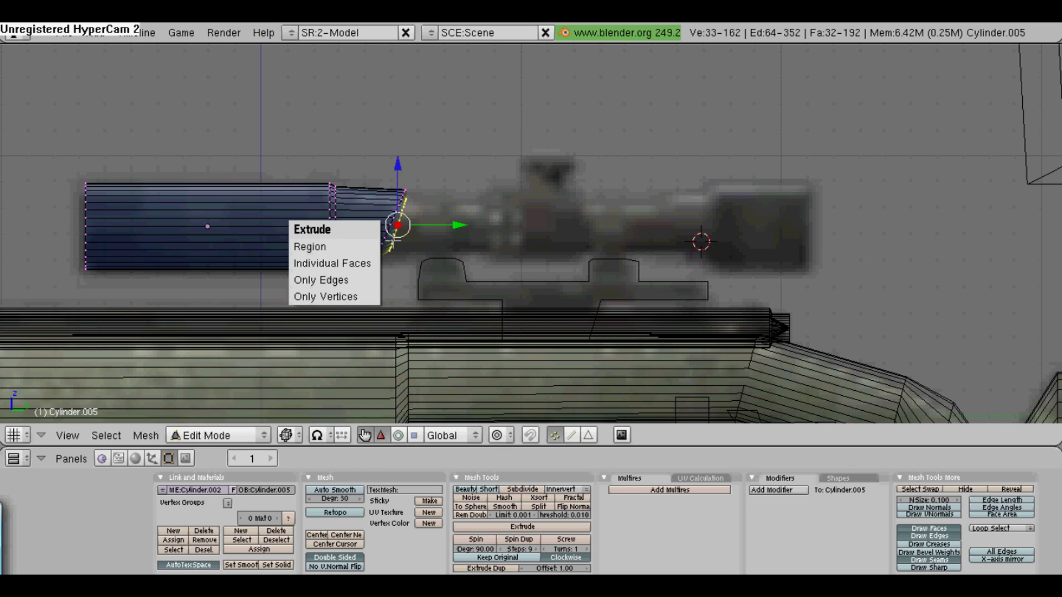
click(360, 247)
click(400, 251)
key(r)
click(417, 251)
key(g)
key(z)
key(y)
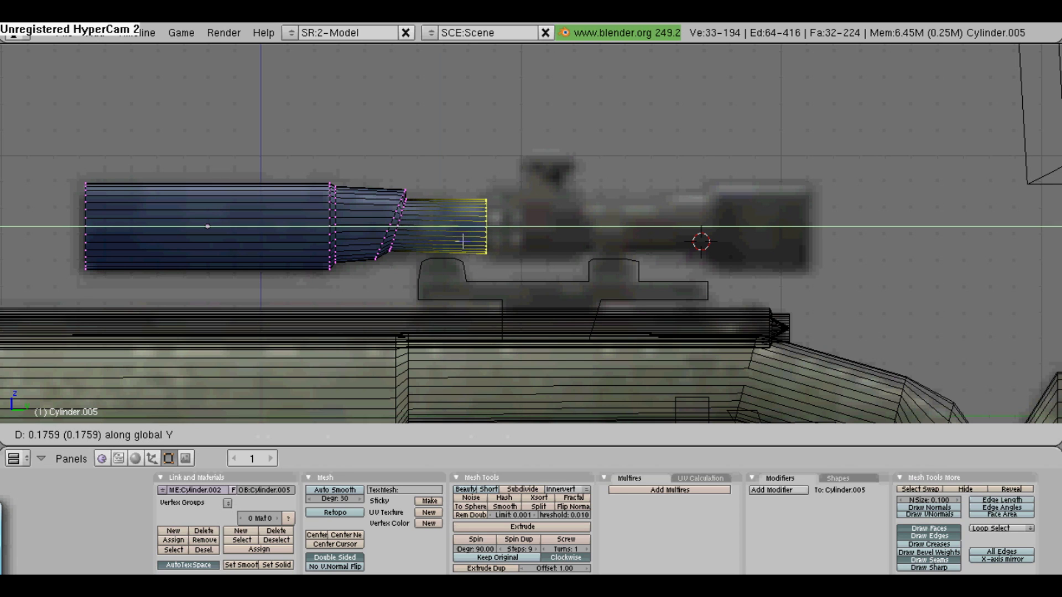
key(y)
key(y)
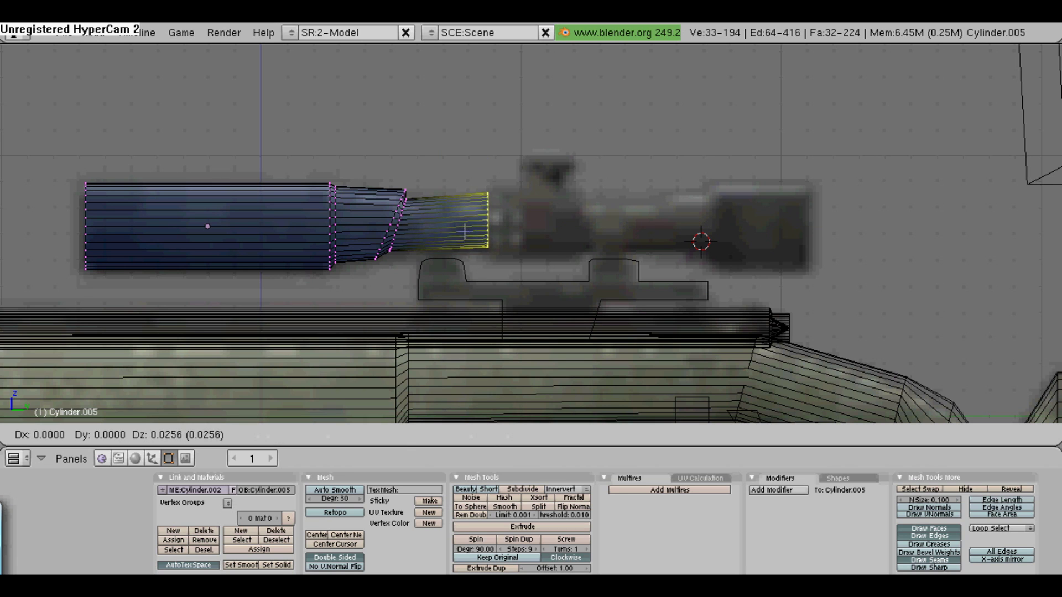
key(r)
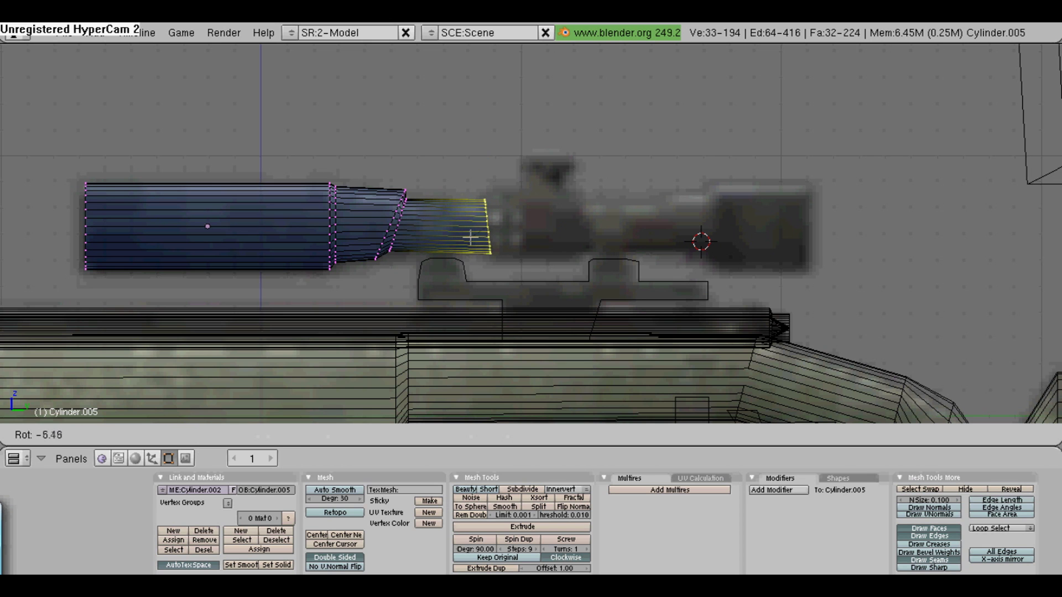
click(467, 237)
Try realigning the neck's end ring with the reference and straightening it with a small rotation about global X
scroll(467, 237, up, 2)
key(g)
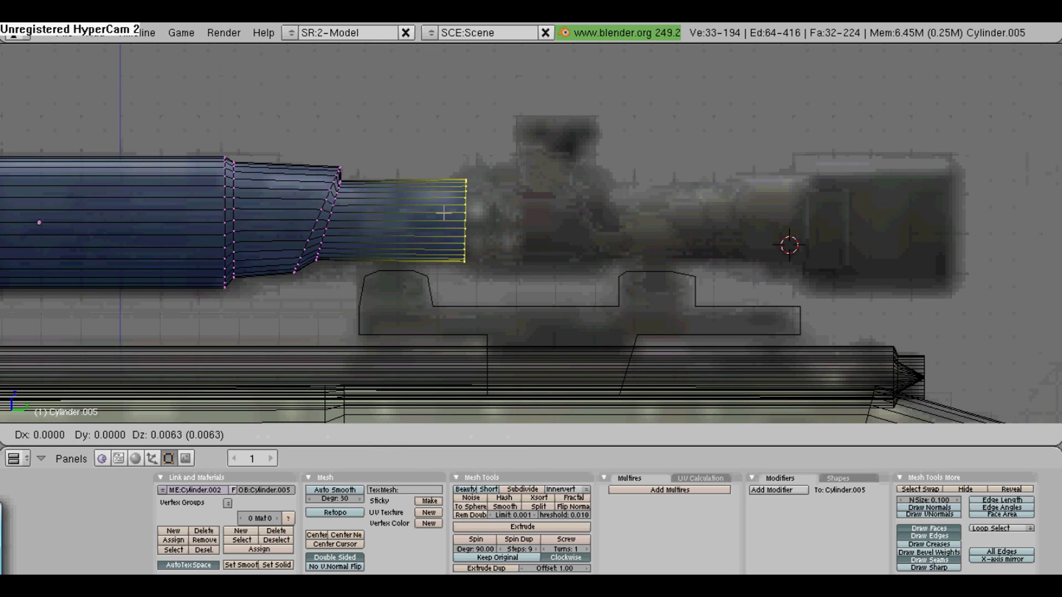
click(441, 215)
key(r)
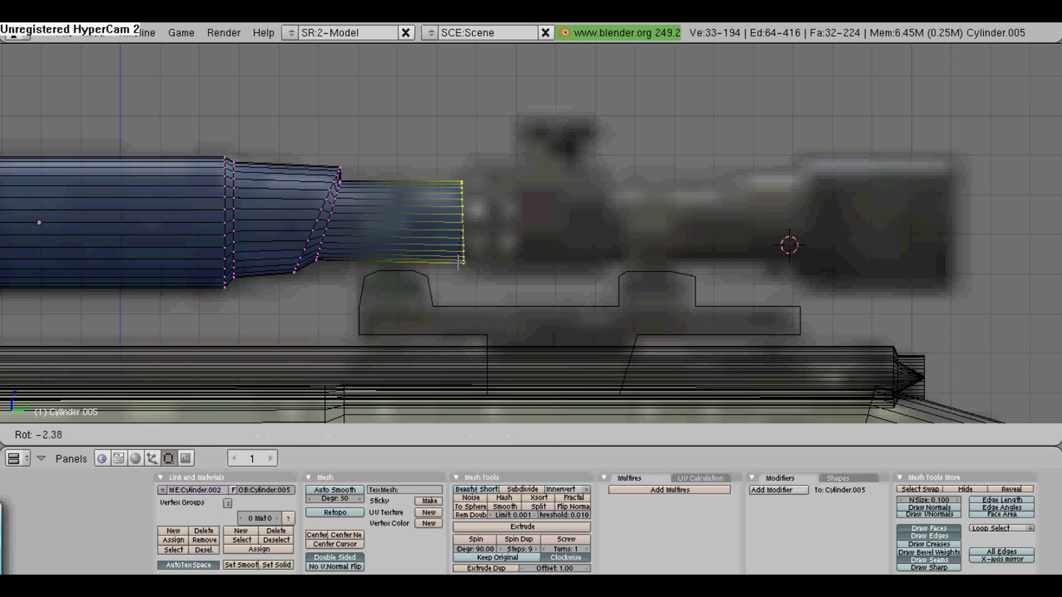
key(y)
key(z)
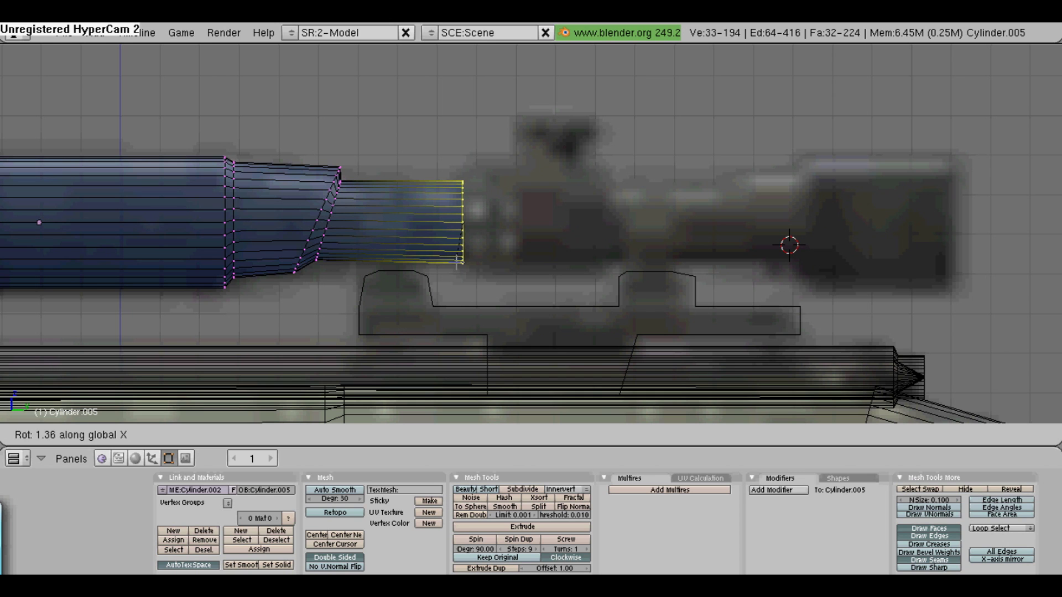
click(455, 262)
Try extruding the neck's rear end into a wider ring section about 0.13 long, scaling up the ring before its final extrusion
key(a)
scroll(485, 207, down, 1)
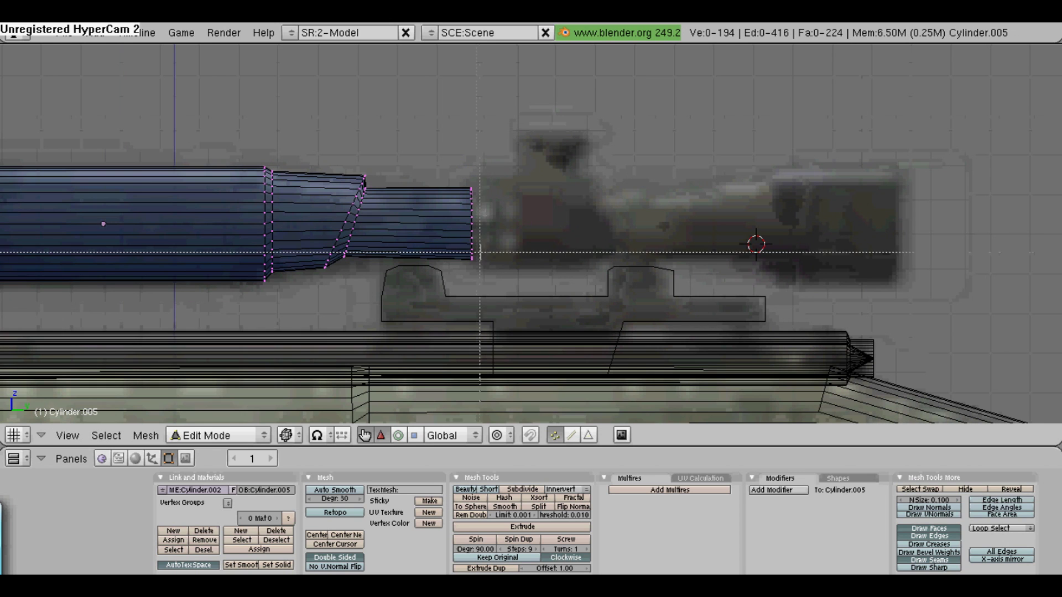
drag(501, 172, 451, 283)
key(e)
click(450, 283)
click(451, 283)
key(s)
click(455, 296)
key(e)
click(453, 300)
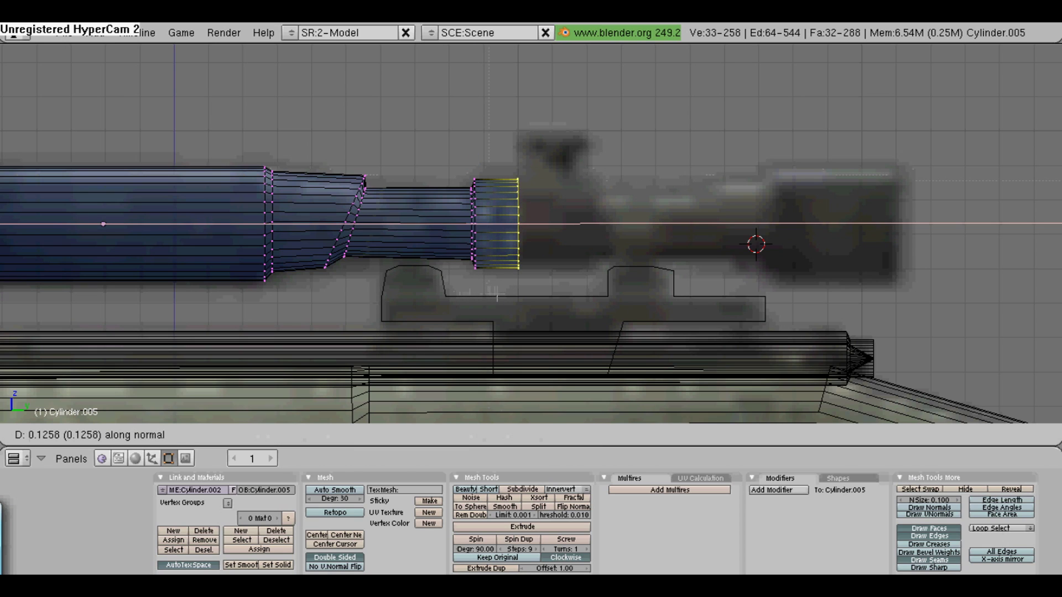
click(497, 295)
Undo the scope extrusions back to the first small step behind the front tube, and return to the side view
middle_drag(497, 295, 343, 310)
key(ctrl+z)
key(ctrl+z)
key(ctrl+z)
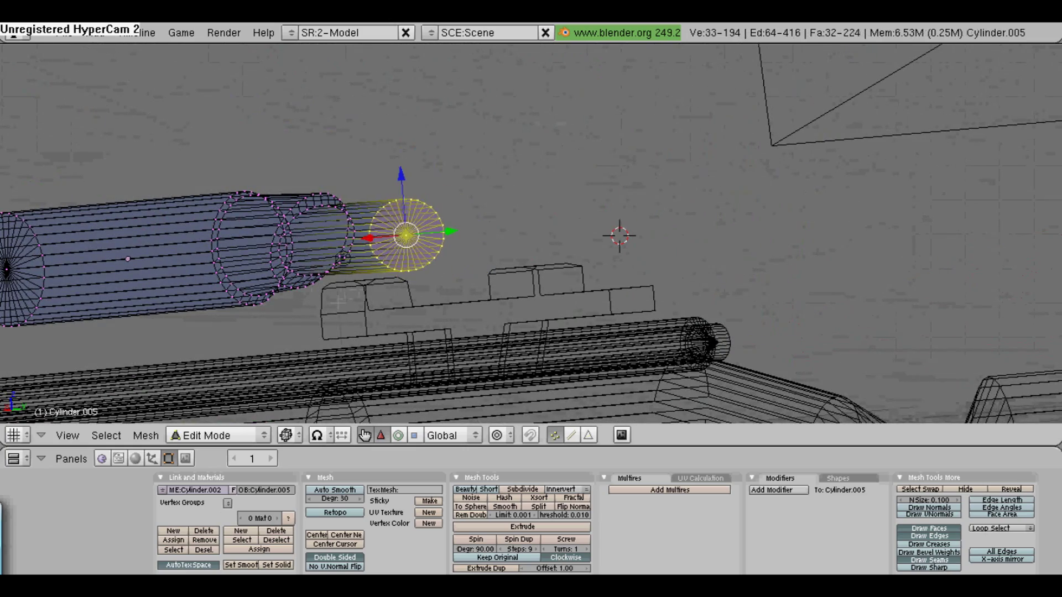
key(ctrl+z)
key(ctrl+z)
click(66, 435)
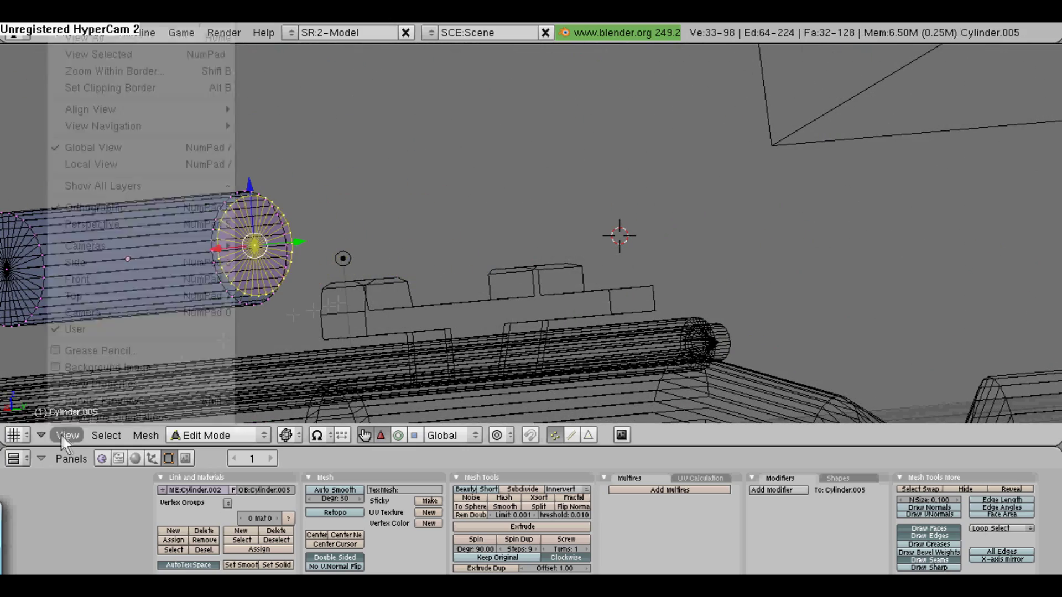
click(76, 259)
Extrude the second tube section back to the front mount, and add a short extrusion scaled down to neck width
key(e)
key(Return)
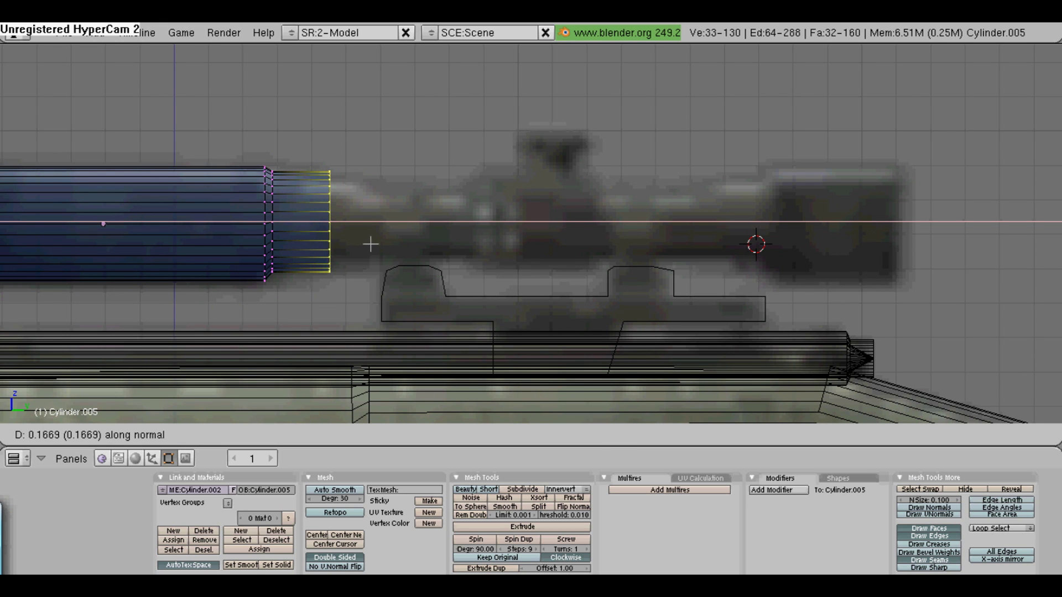
click(412, 241)
key(e)
key(Return)
click(414, 247)
key(s)
click(406, 238)
Extrude the narrow neck back to the adjustment ring, and add a short extrusion scaled up to the ring's diameter
key(e)
key(Return)
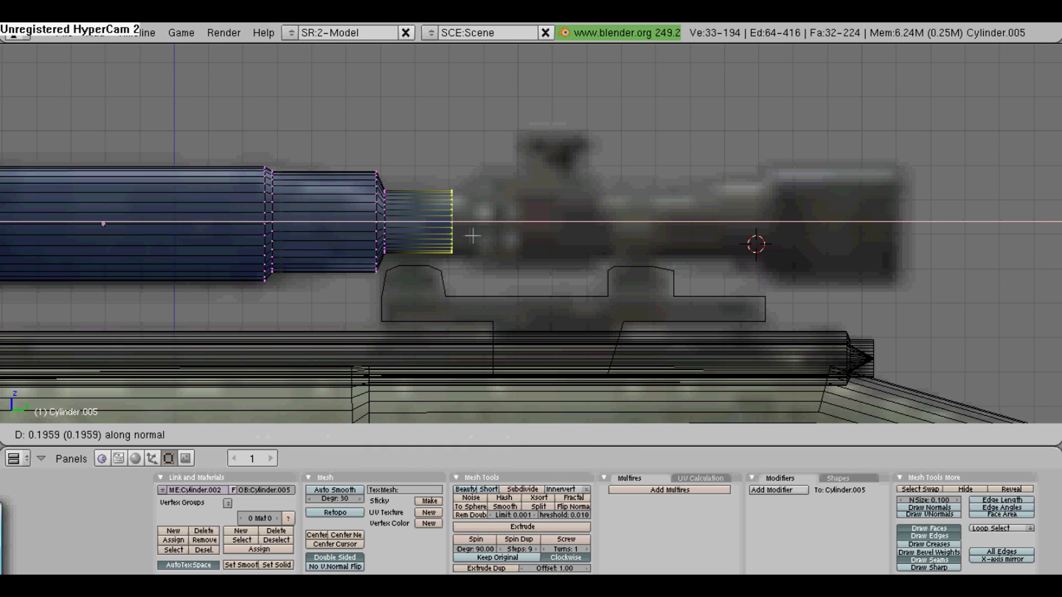
click(486, 232)
key(e)
key(Return)
click(475, 236)
key(s)
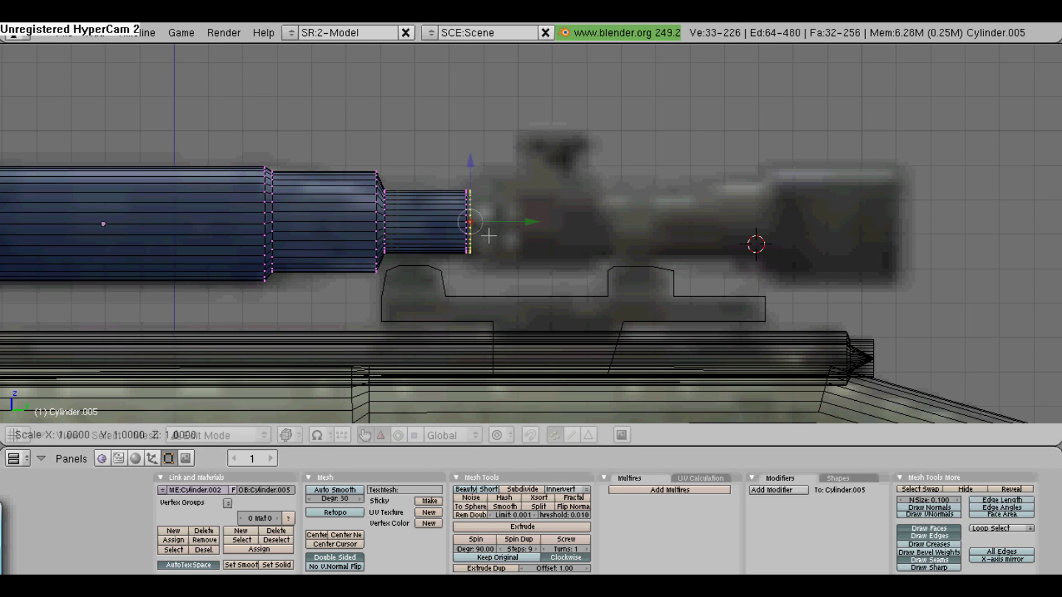
click(495, 250)
Extrude the wide ring section to the turret's front edge, and add a short extrusion scaled down slightly
key(e)
key(Return)
click(542, 248)
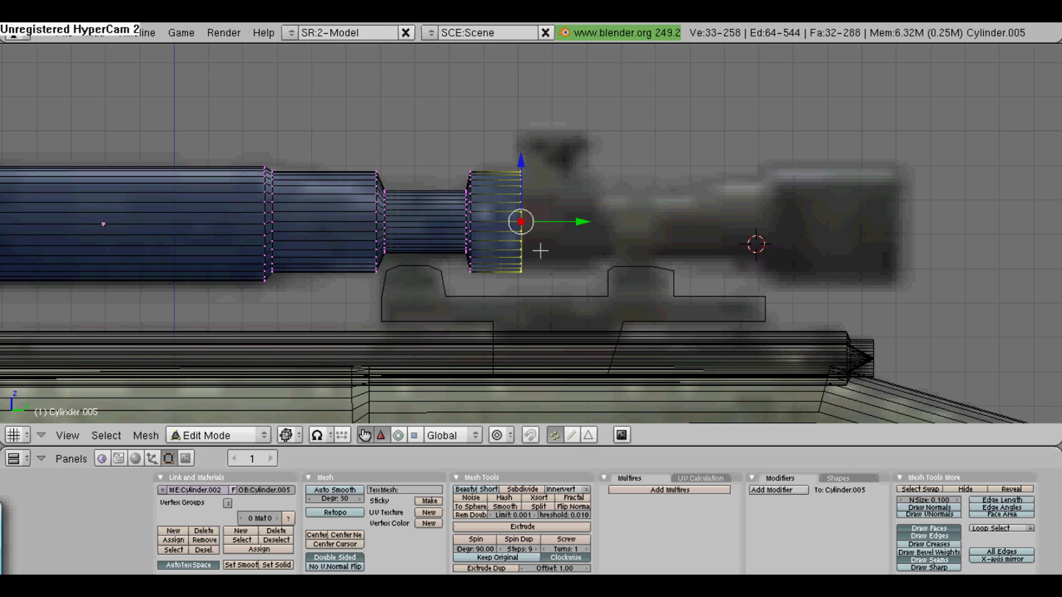
key(e)
key(Return)
click(544, 251)
key(s)
click(541, 241)
Extrude the section beneath the turret, and add a short extrusion scaled down to the rear tube's diameter
key(e)
key(Return)
click(615, 247)
key(e)
key(Return)
click(612, 240)
key(s)
click(615, 242)
key(g)
click(615, 241)
Extrude the rear tube back past the rear mount, and add a short extrusion scaled slightly larger
key(e)
key(Return)
click(713, 238)
key(e)
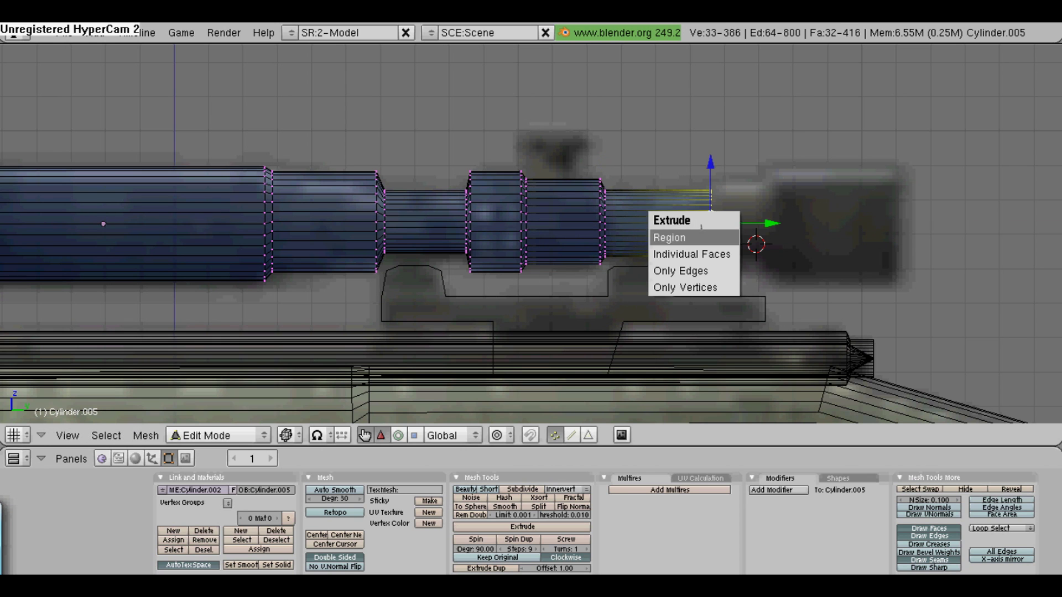
key(Return)
click(709, 234)
key(s)
click(712, 235)
Extrude the tube up to the eyepiece, and add a short extrusion scaled up to the eyepiece's diameter
key(e)
key(Return)
click(753, 235)
key(e)
key(Return)
click(763, 239)
key(s)
click(767, 241)
Extrude the eyepiece to the scope's rear end, and finish it with a short extrusion scaled down slightly
key(e)
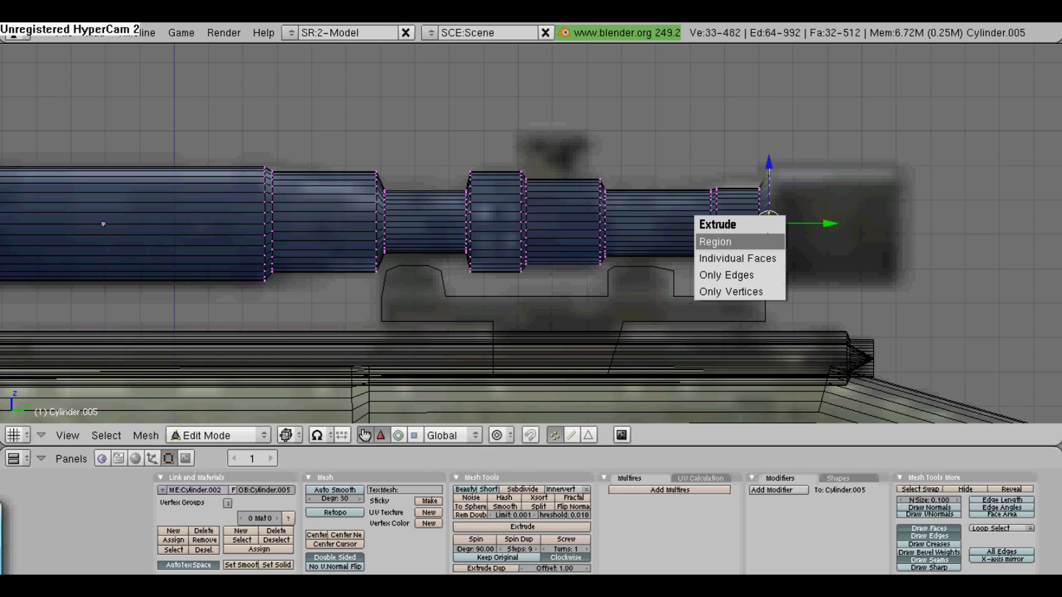
key(Return)
click(885, 236)
key(e)
key(Return)
click(893, 235)
key(s)
click(898, 235)
scroll(830, 233, down, 2)
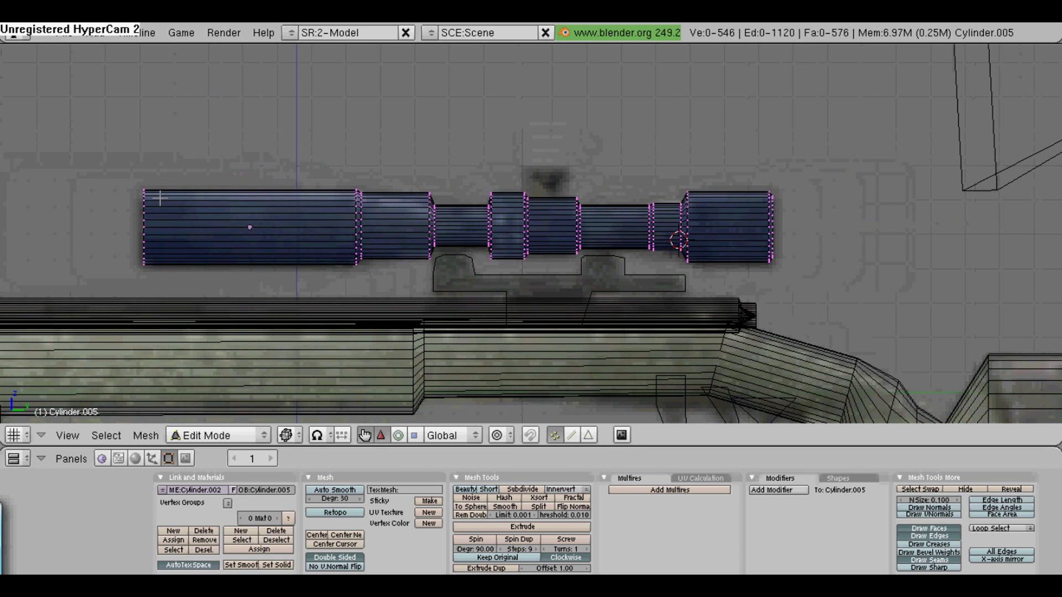
Try extruding the scope's front end face and scaling it down to about 0.82, and undo the extrusion
alt+right_click(144, 257)
key(e)
key(Return)
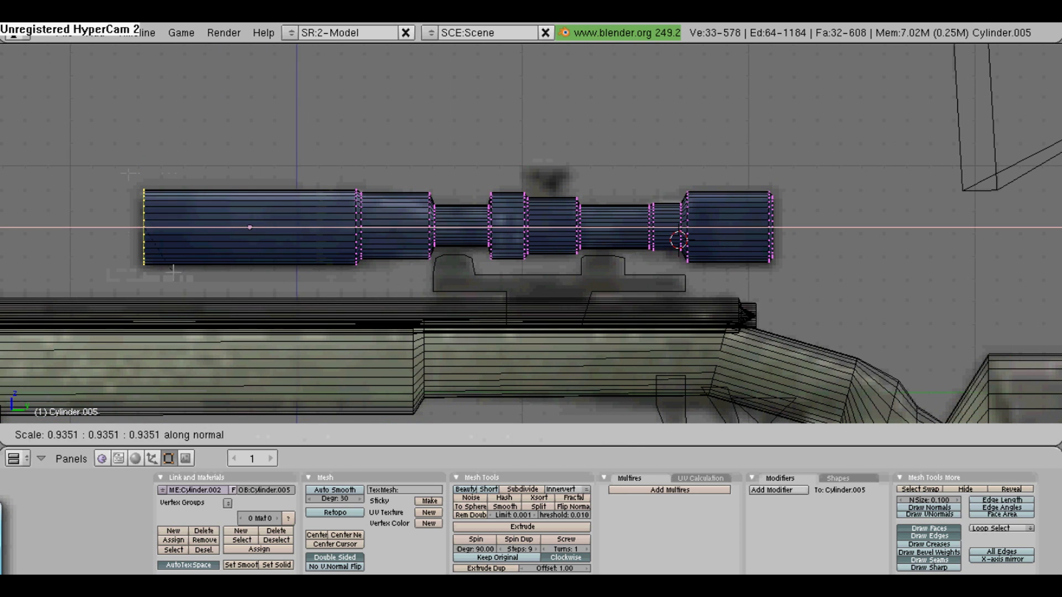
key(Escape)
middle_drag(531, 233, 487, 260)
scroll(531, 233, up, 2)
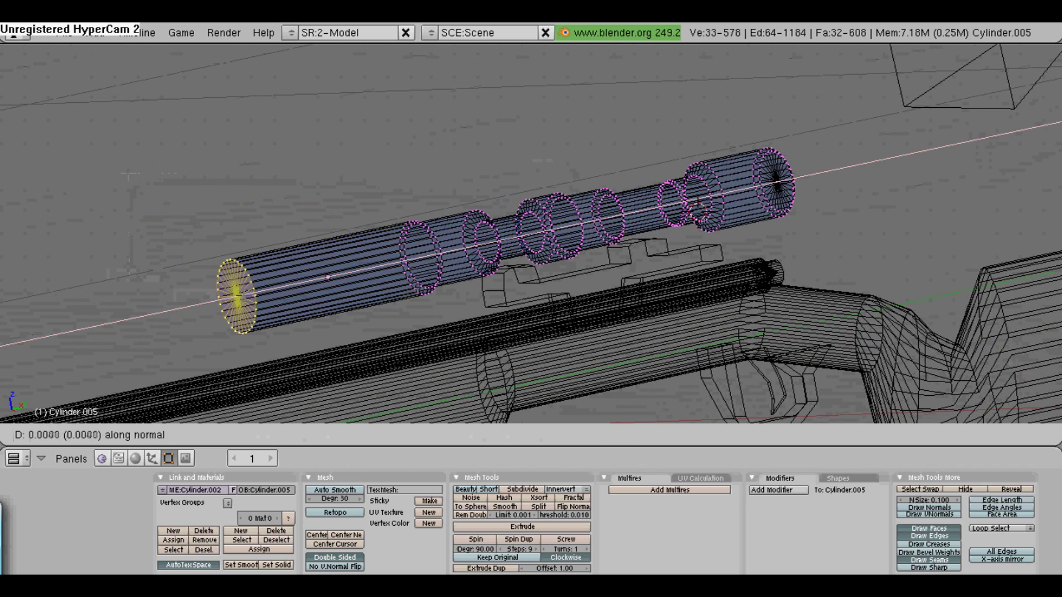
key(Return)
key(s)
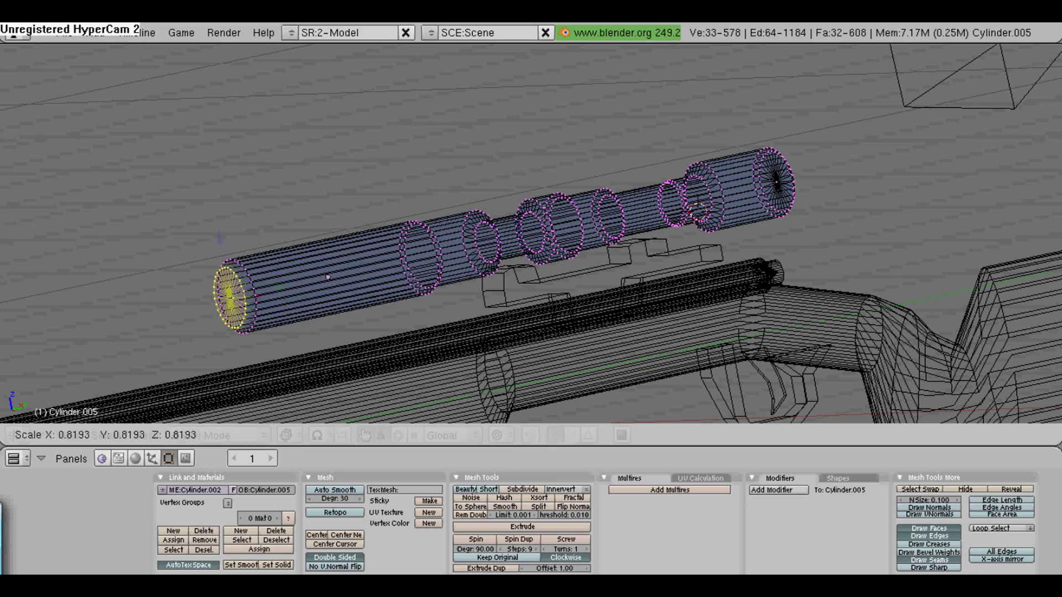
key(Return)
key(ctrl+z)
Deselect the scope's vertices, show the rifle in side view, and return the scope to Object Mode
key(a)
middle_drag(387, 265, 437, 289)
click(68, 435)
click(89, 261)
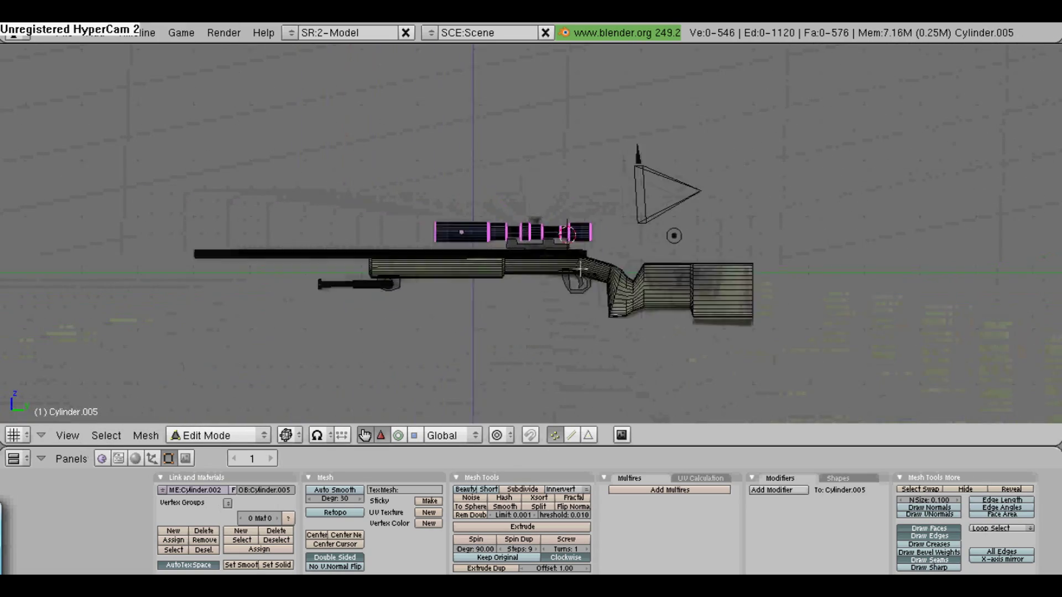
scroll(579, 269, up, 5)
click(285, 435)
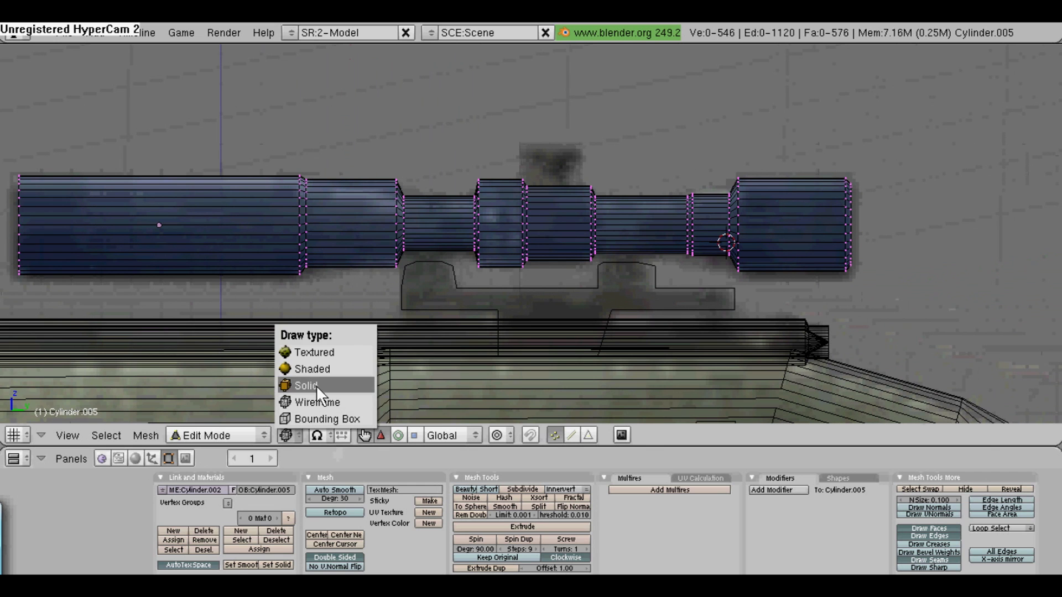
click(223, 437)
click(221, 417)
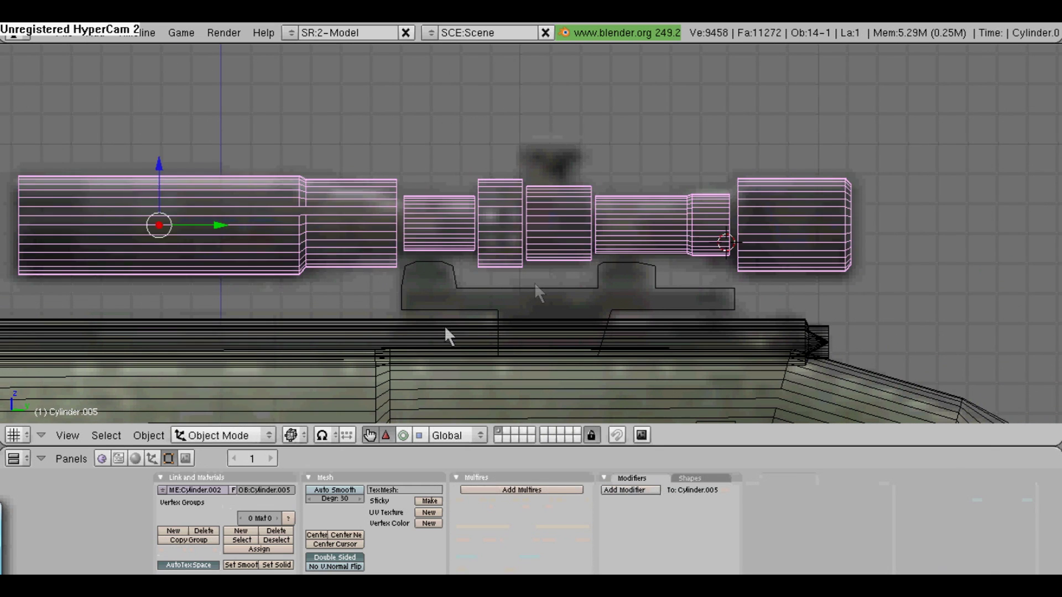
Open the scope mount's mesh in Edit Mode and add a circle with 32 vertices to it
right_click(443, 325)
scroll(443, 325, up, 1)
click(271, 433)
click(241, 403)
scroll(404, 282, up, 2)
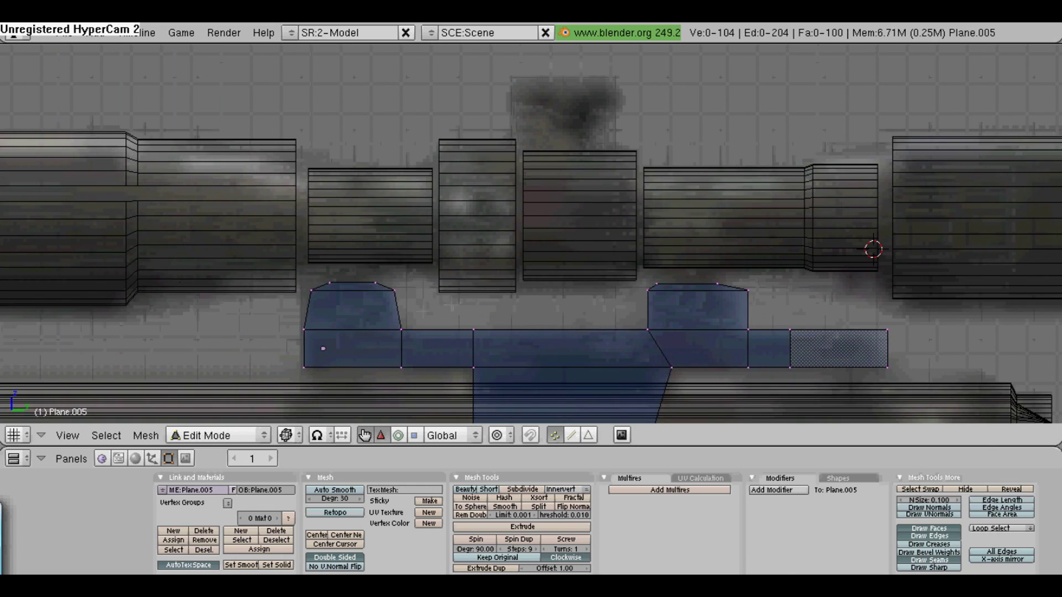
key(space)
key(Escape)
key(space)
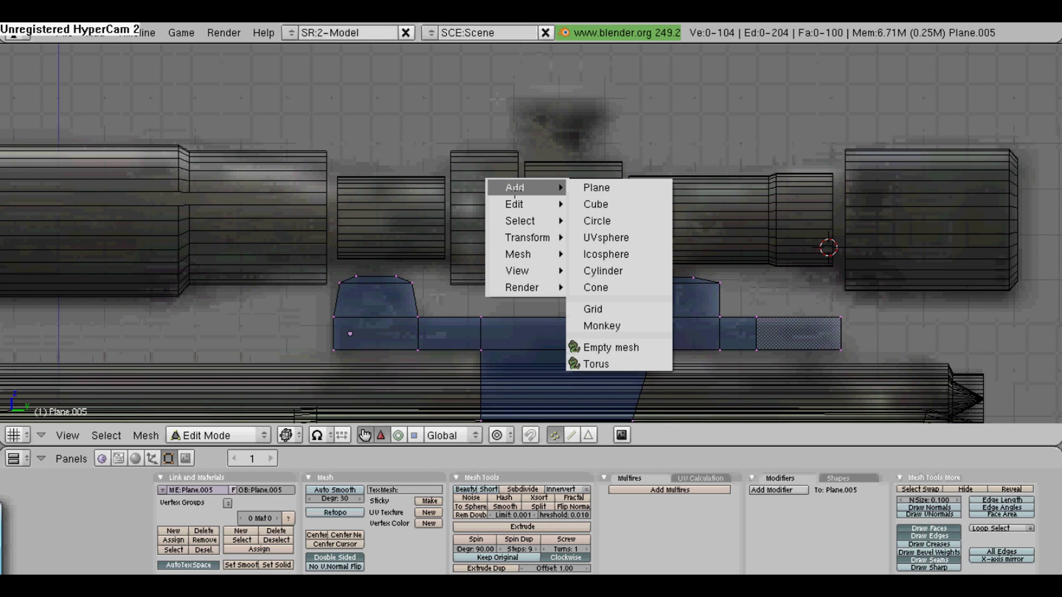
click(619, 222)
click(700, 237)
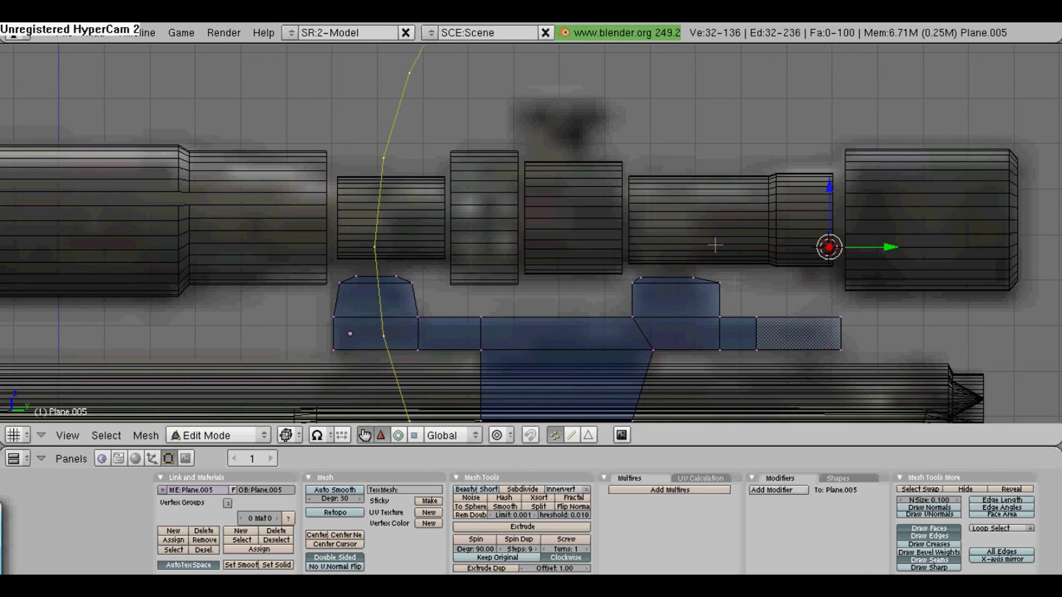
Scale the circle down to slightly more than the scope tube's diameter and move it above the rear mount
key(s)
click(797, 242)
key(g)
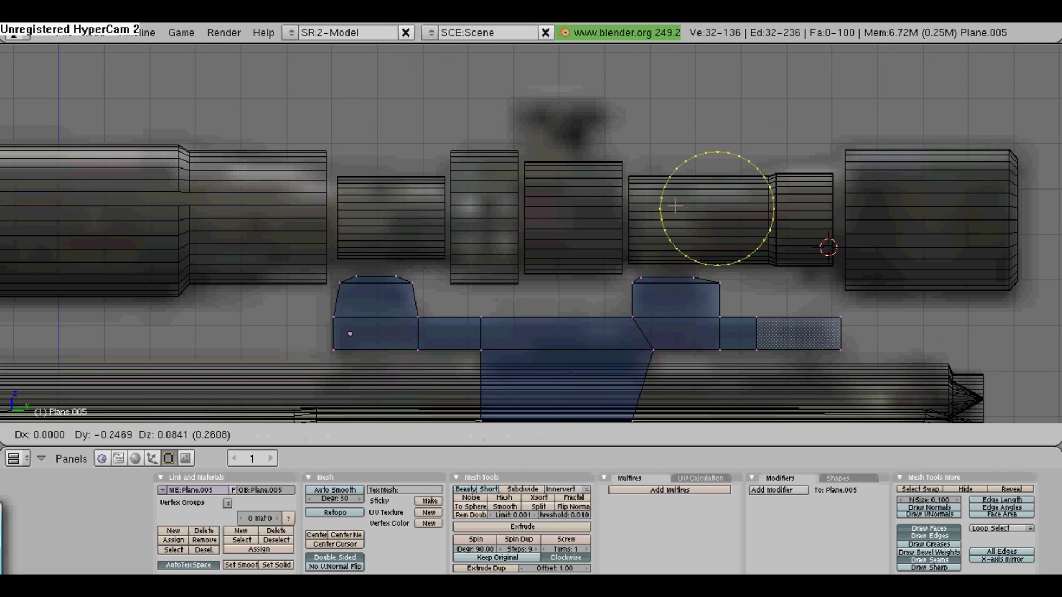
click(649, 214)
Extrude only the circle's edges and scale them inward to about 0.79 to form a flat ring
key(e)
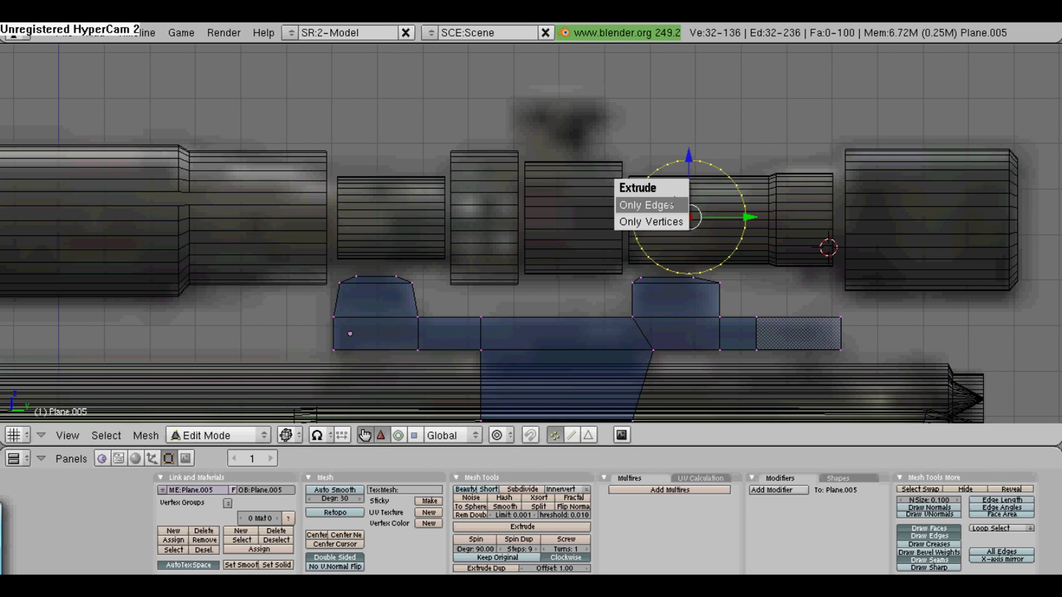
click(652, 203)
key(s)
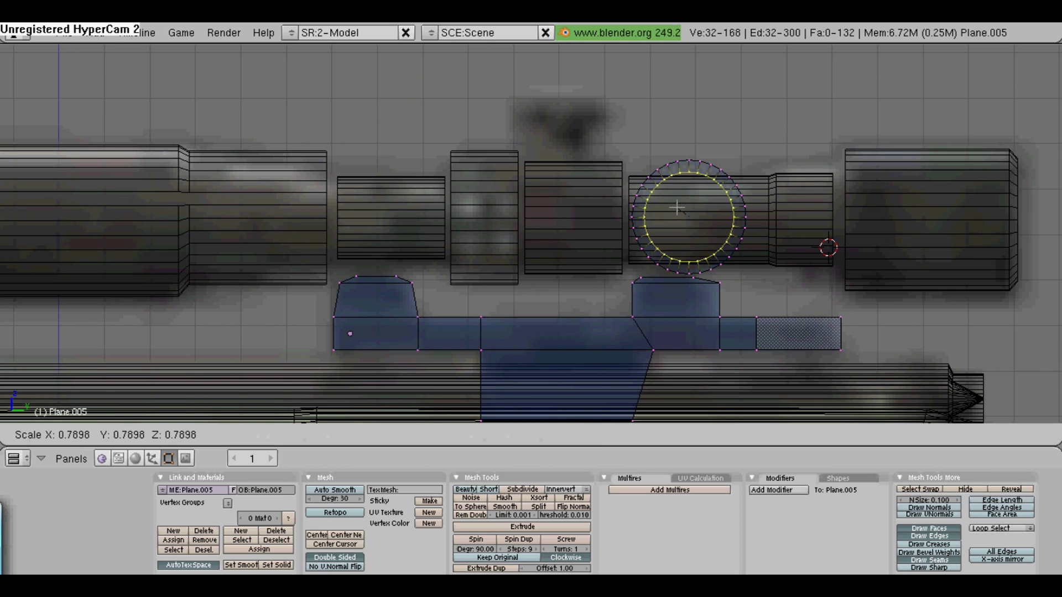
click(676, 208)
Select the whole ring and rotate it by 90 degrees so it stands edge-on around the scope tube
key(a)
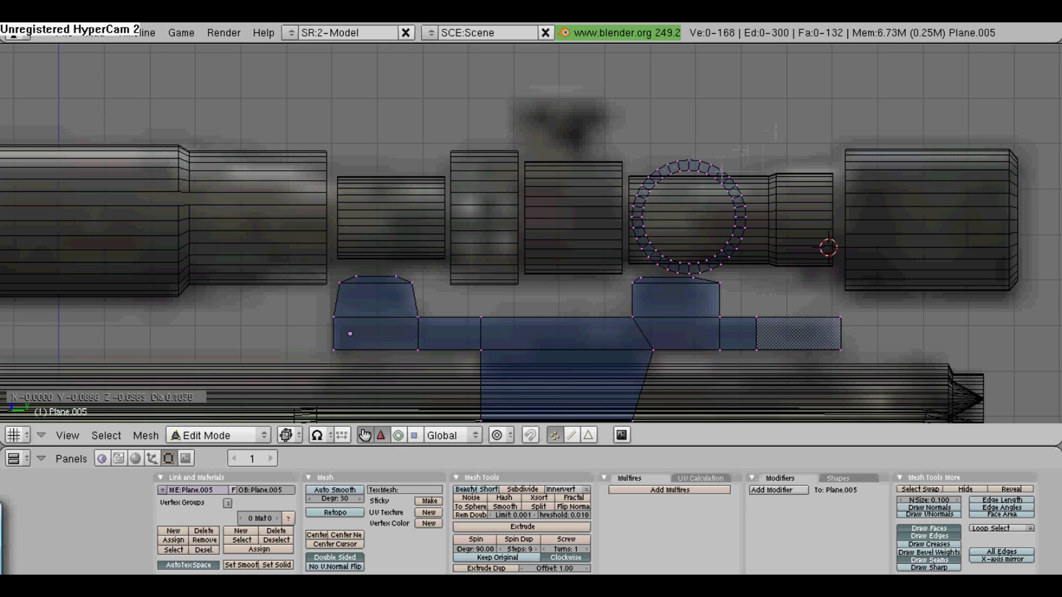
drag(590, 271, 590, 270)
text(rx90)
key(Return)
text(r9)
key(Return)
Position the ring on the rear mount and extrude it forward along the scope tube into a thick band
key(g)
click(713, 240)
key(e)
click(671, 239)
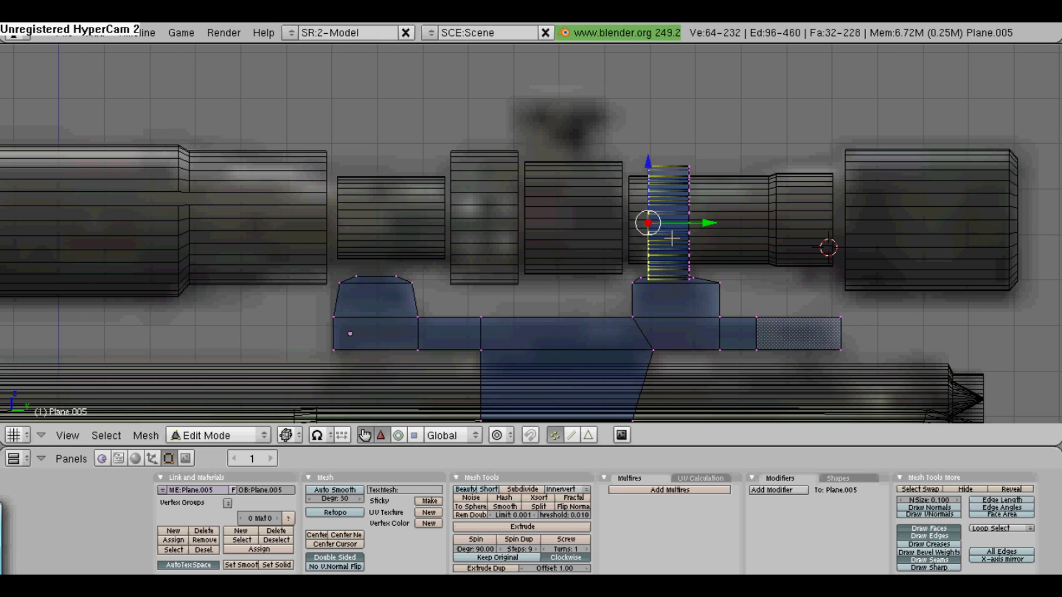
Select the rear mounting ring and duplicate it along the Y axis by about -0.68 onto the front mount
key(a)
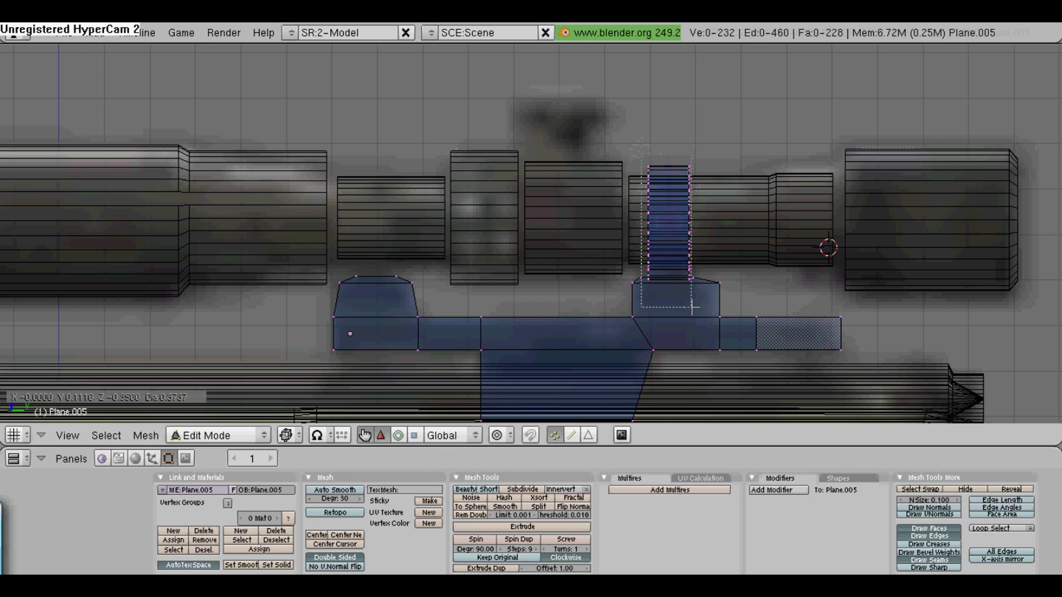
drag(692, 307, 691, 308)
key(d)
key(Escape)
key(shift+d)
key(y)
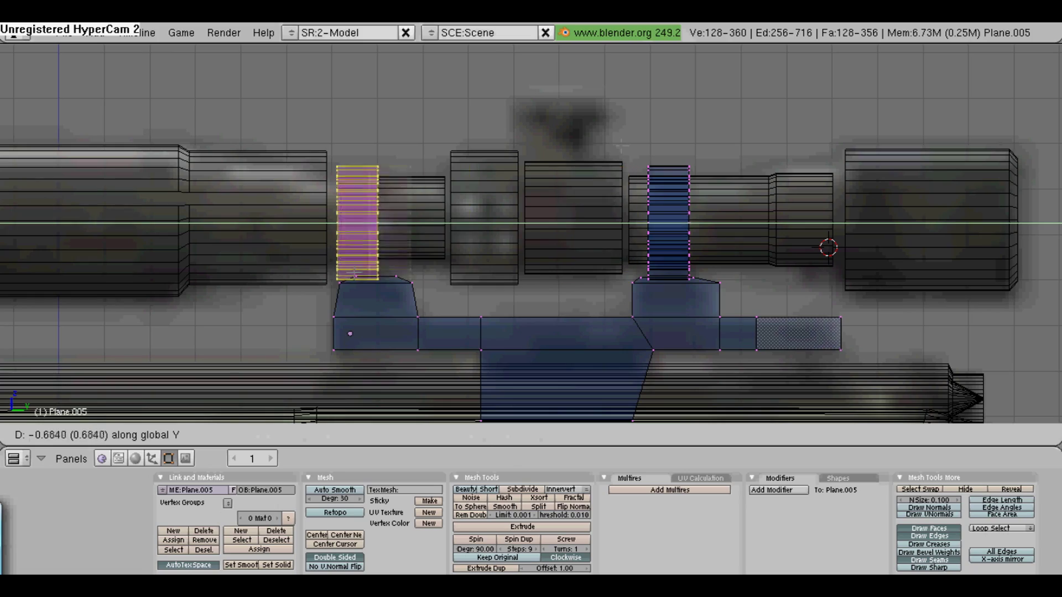
key(Return)
key(a)
Return the scope mount to Object Mode and display the model with the Solid draw type in an angled view
click(249, 435)
click(252, 418)
mouse_move(527, 227)
middle_down()
mouse_move(450, 268)
mouse_move(467, 308)
mouse_move(334, 325)
mouse_move(343, 263)
mouse_move(370, 242)
mouse_move(320, 399)
middle_up()
click(318, 435)
click(302, 433)
click(311, 385)
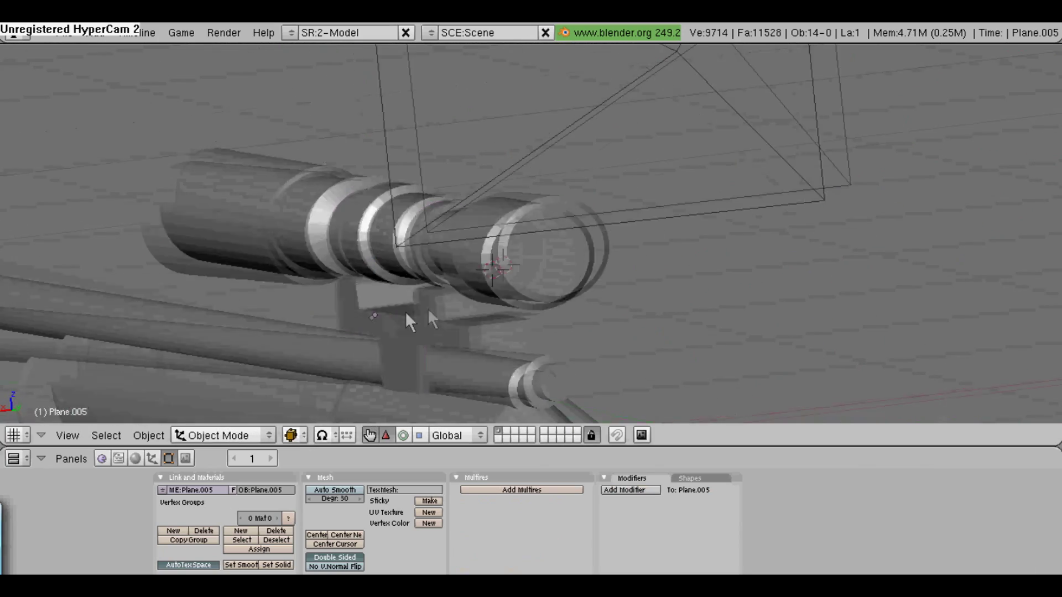
Inspect the scope and its mounting rings up close, and save the file over the existing one
scroll(406, 311, up, 5)
scroll(518, 312, down, 6)
middle_drag(309, 327, 371, 235)
key(ctrl+w)
click(573, 237)
Select the rifle's stock and open its material settings
middle_drag(770, 252, 443, 243)
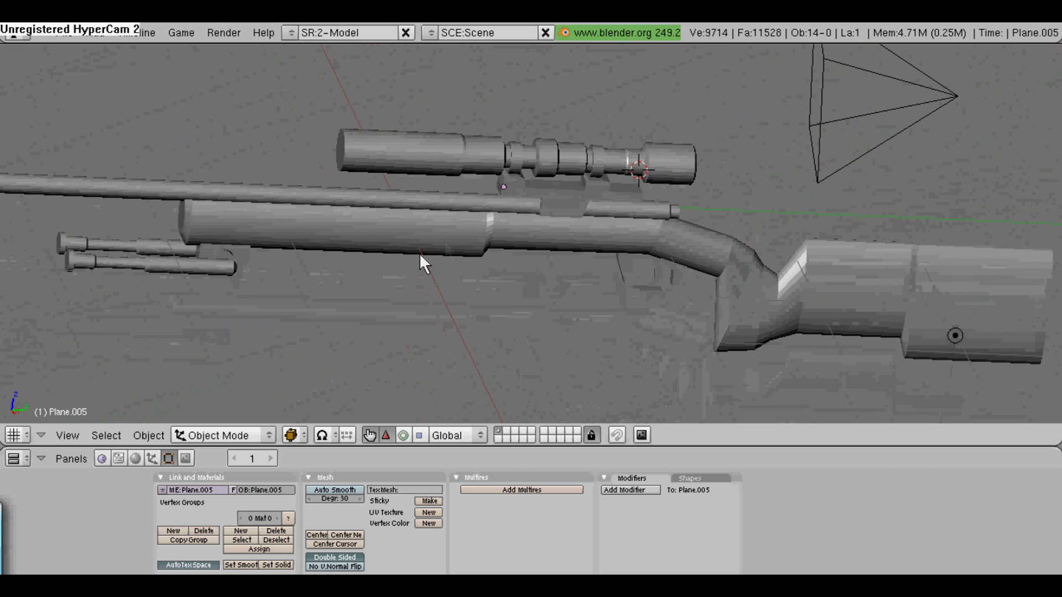
right_click(443, 244)
click(136, 459)
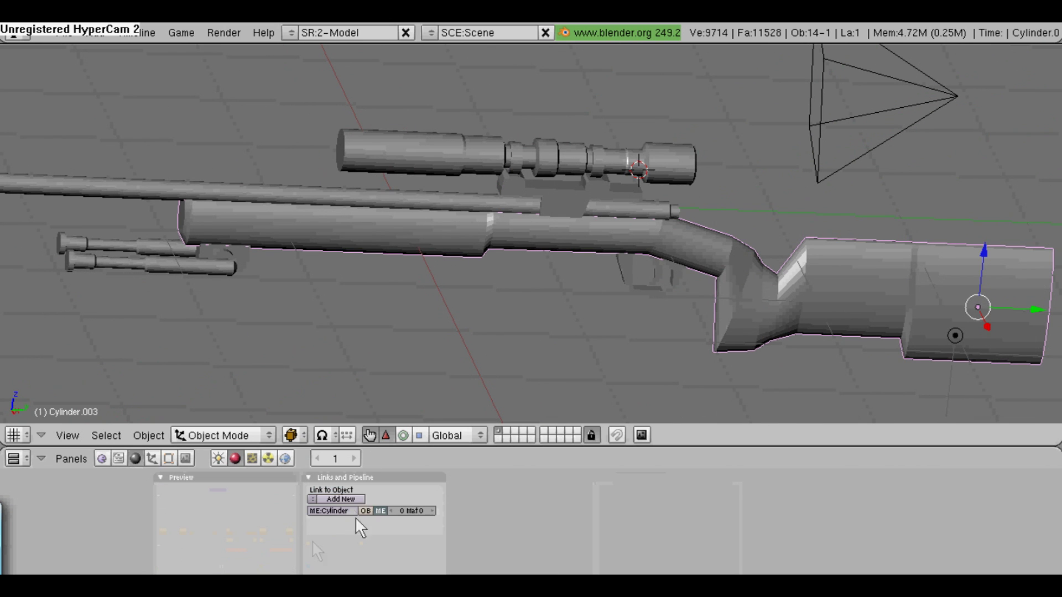
key(a)
right_click(450, 268)
scroll(553, 238, down, 4)
key(a)
key(a)
shift+right_click(685, 169)
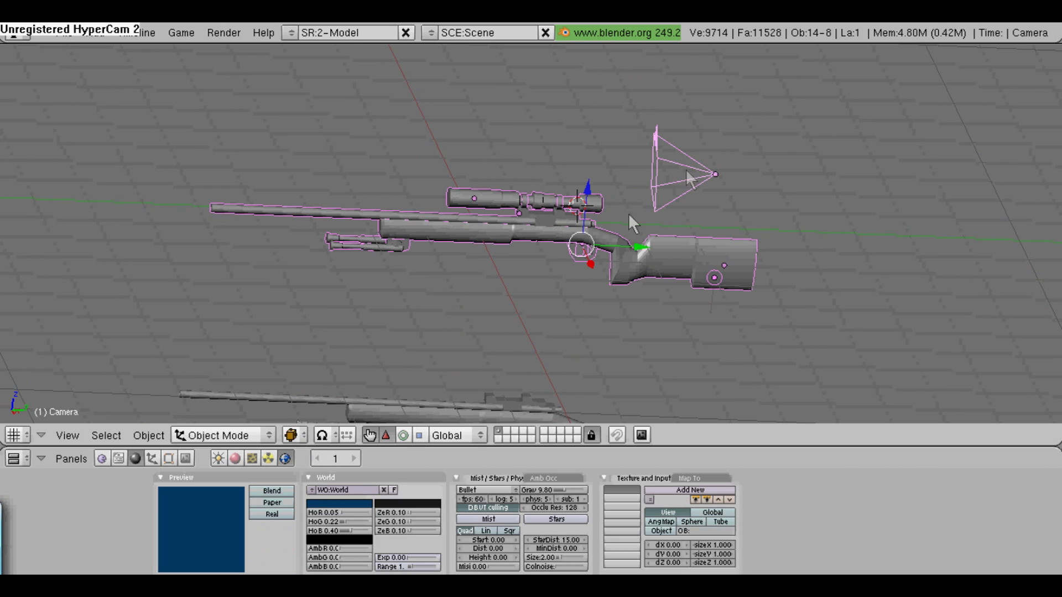
key(a)
Select all the rifle's parts without the camera and lamp, and duplicate them along the X axis behind the original
middle_drag(512, 234, 433, 216)
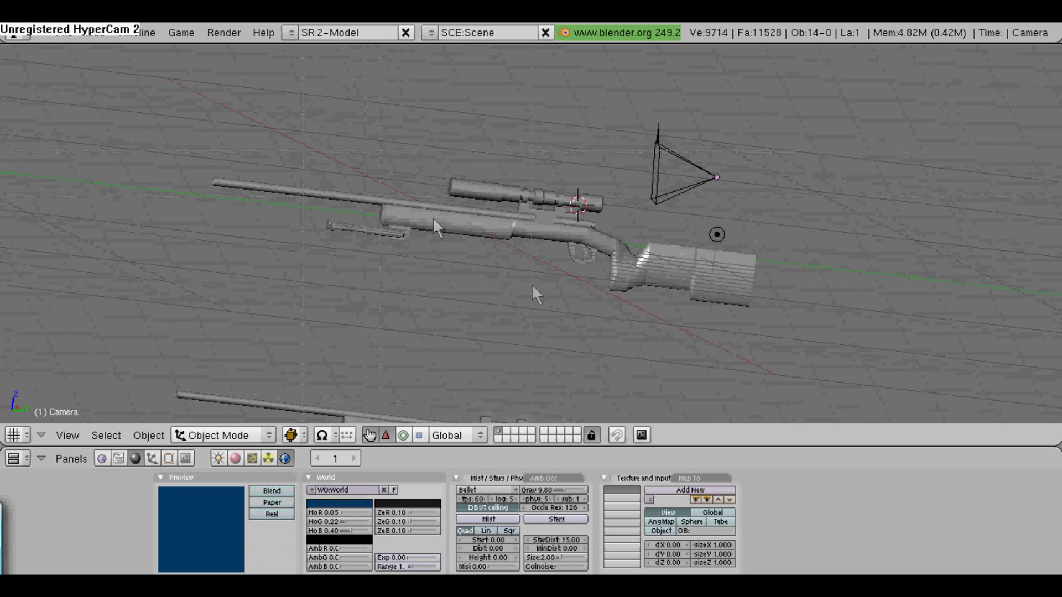
key(b)
drag(620, 172, 367, 235)
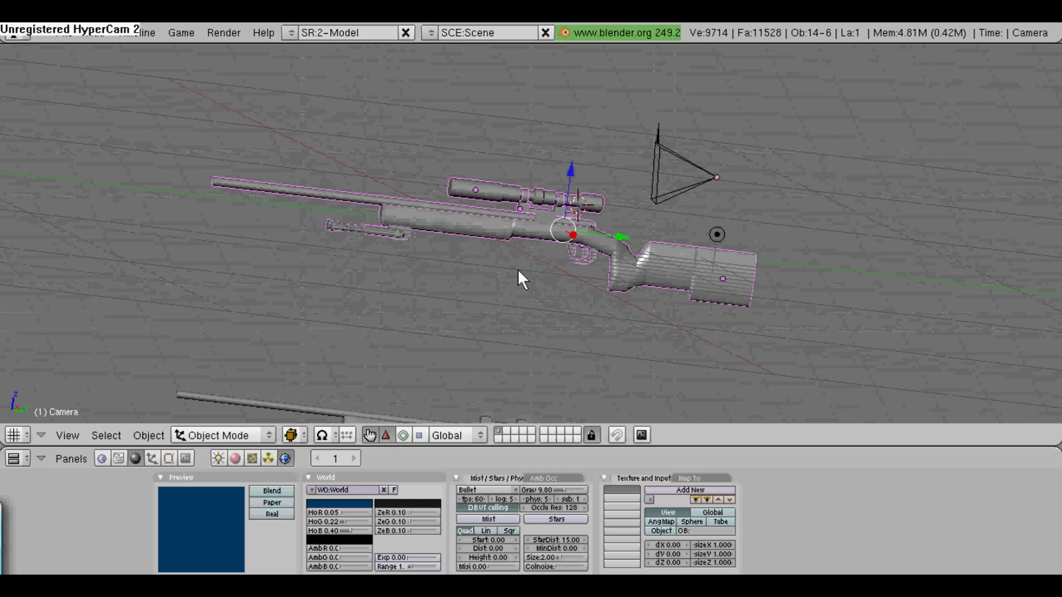
key(shift+d)
key(x)
click(178, 71)
key(a)
scroll(463, 172, up, 2)
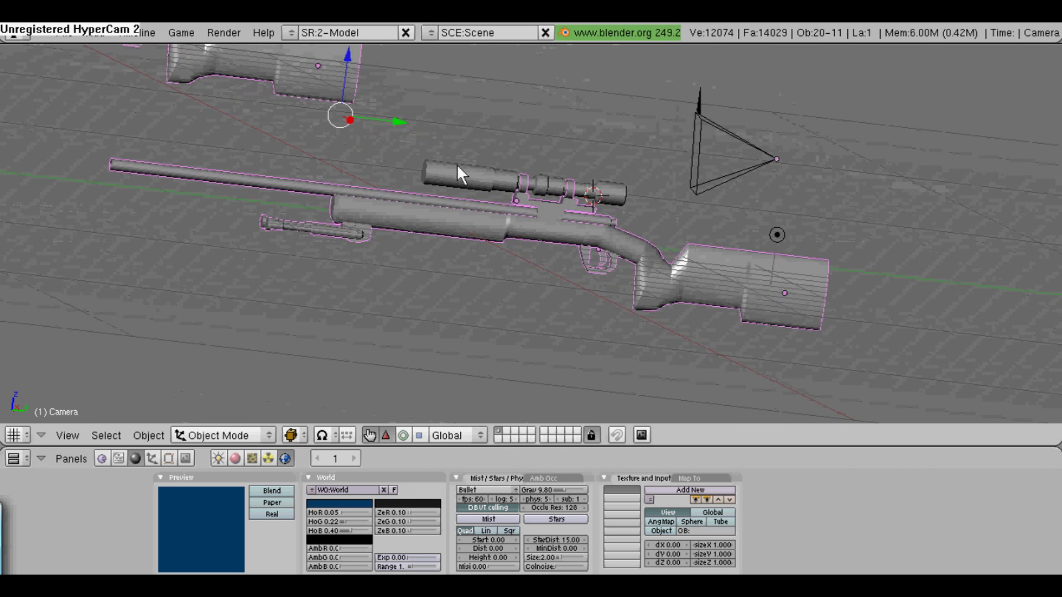
key(ctrl+z)
Select the rifle's stock in side view, add a new material to it, and set its colour to a darker shade
middle_drag(606, 242, 580, 237)
click(68, 436)
click(82, 265)
scroll(391, 268, down, 3)
key(a)
right_click(403, 247)
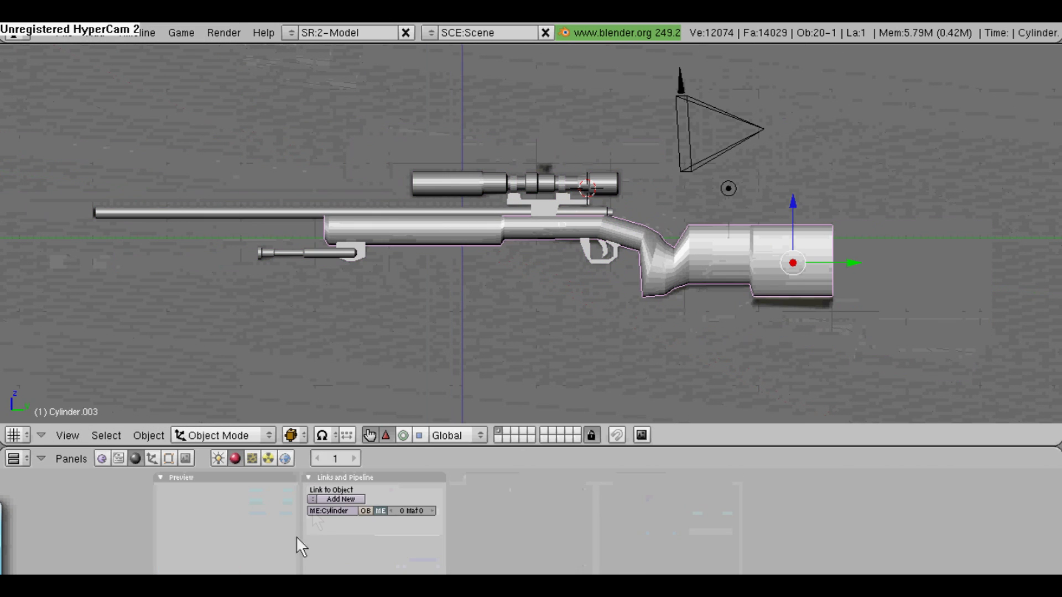
click(336, 498)
click(329, 544)
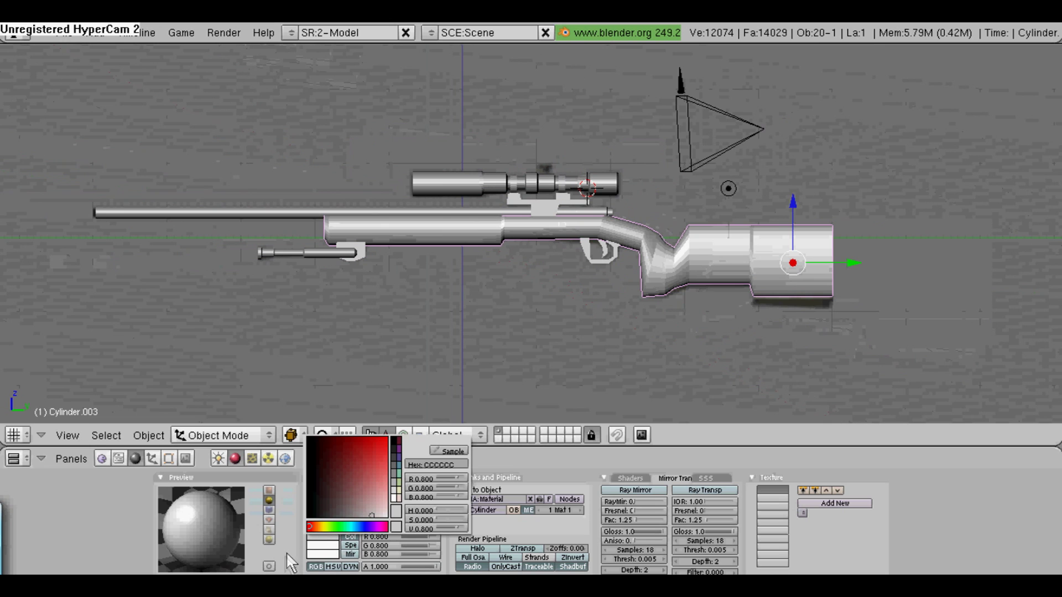
click(346, 495)
Try two modifiers on the stock, the second one Subsurf, and undo each of them
click(168, 458)
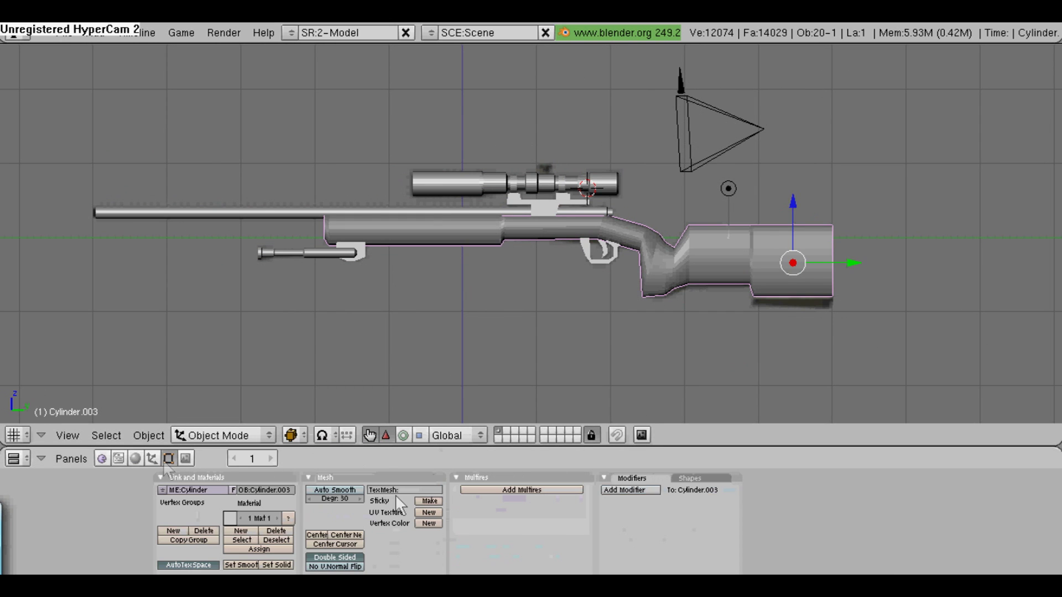
click(631, 490)
click(622, 325)
key(ctrl+z)
click(630, 489)
click(629, 310)
key(ctrl+z)
Set the stock's shading to smooth, and add and apply a Bevel modifier with a reduced width
click(241, 565)
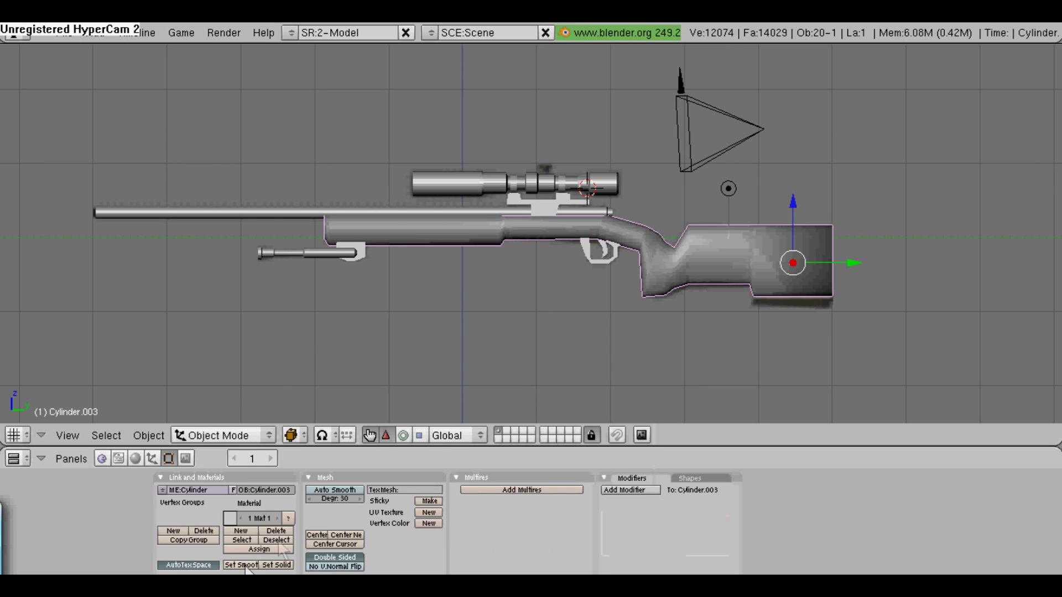
scroll(601, 331, up, 2)
click(631, 490)
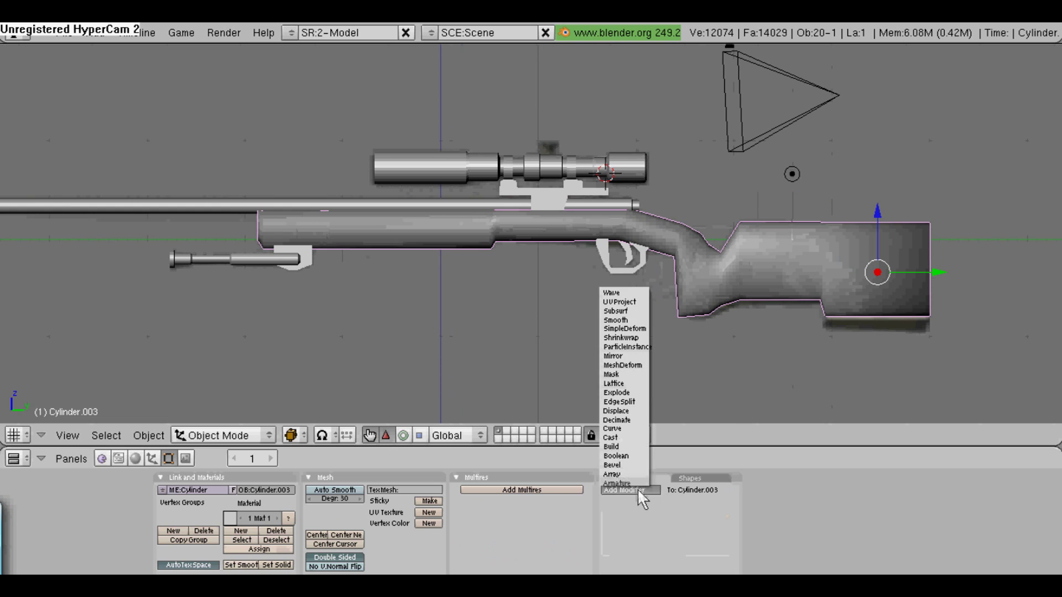
click(626, 465)
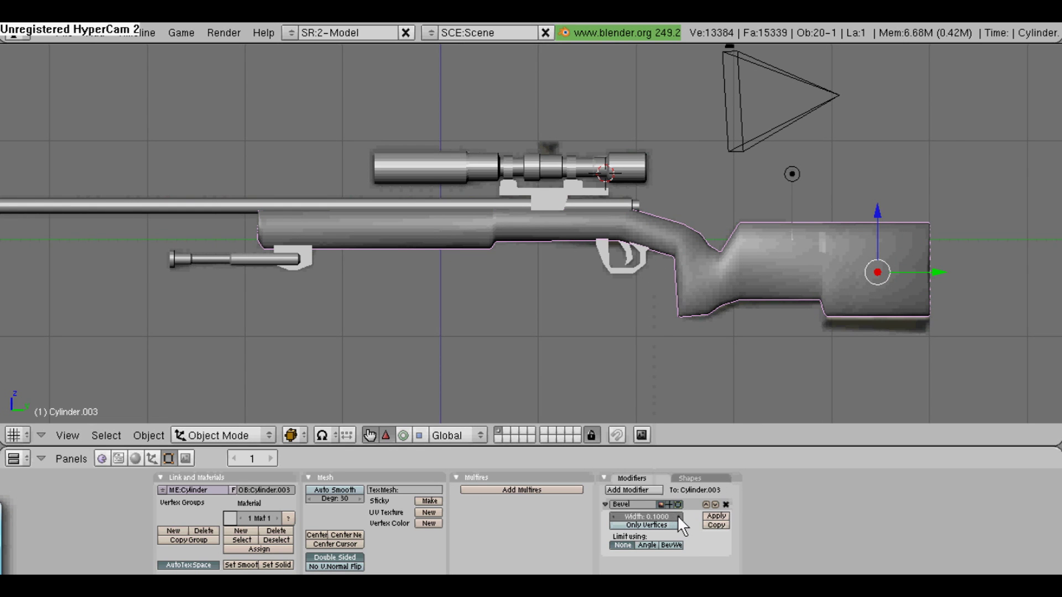
click(614, 516)
click(714, 516)
Select the mesh containing the barrel and trigger guard and set its shading to smooth
scroll(382, 214, down, 3)
right_click(243, 206)
scroll(340, 262, up, 5)
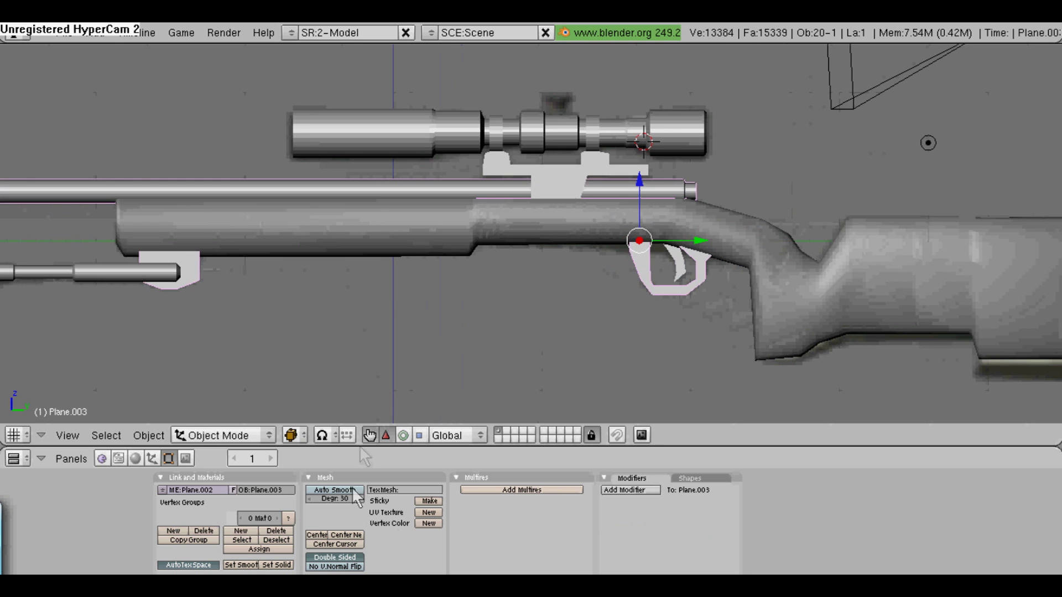
click(247, 566)
scroll(294, 315, down, 2)
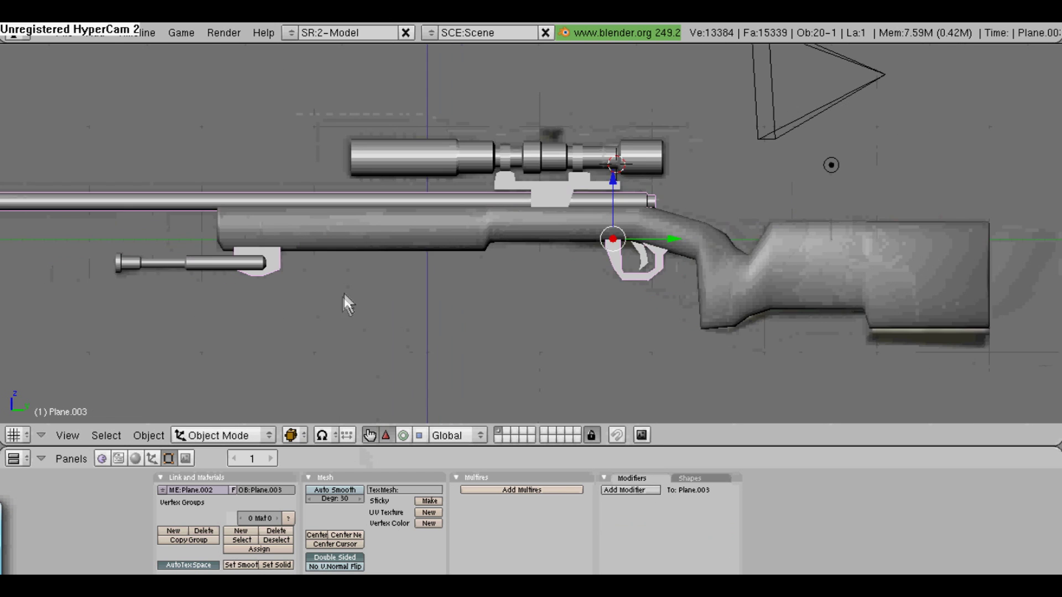
Try a Smooth modifier on the barrel and trigger guard mesh, and undo it
click(647, 492)
click(624, 321)
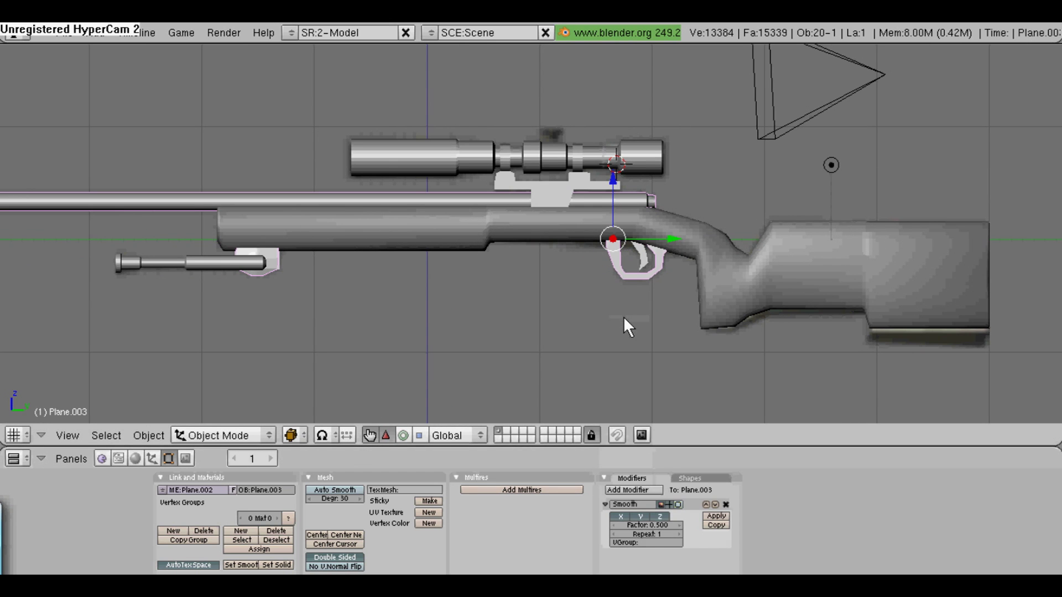
key(ctrl+z)
Add a Bevel modifier to the barrel and trigger guard mesh, adjust its width, and deselect the mesh
click(633, 490)
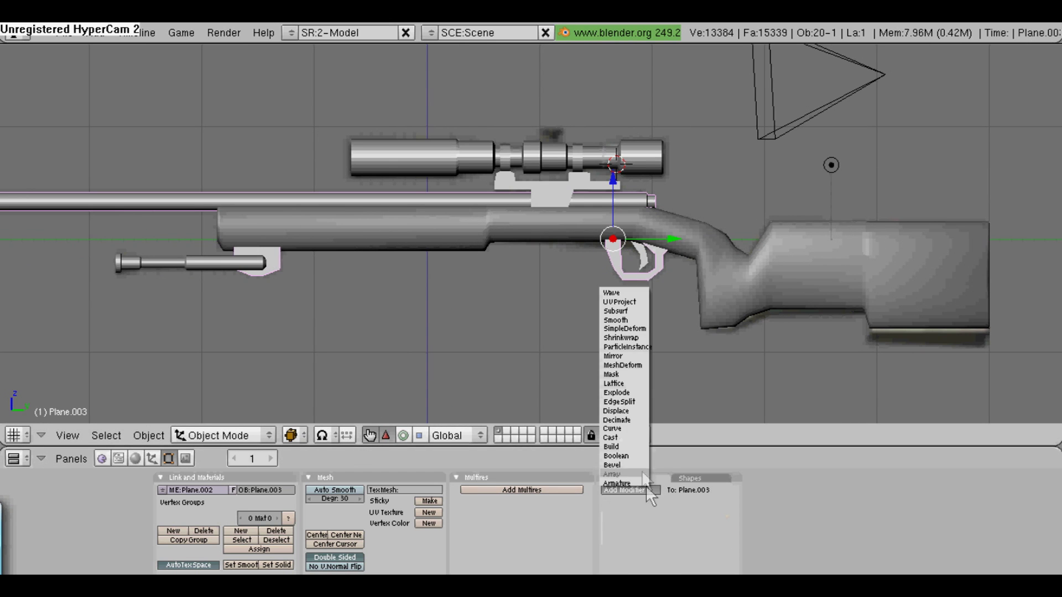
click(636, 462)
click(677, 516)
key(a)
Try smooth shading and a duplicated Bevel modifier with a width of 0.1000 on the scope, and remove both modifiers
right_click(414, 147)
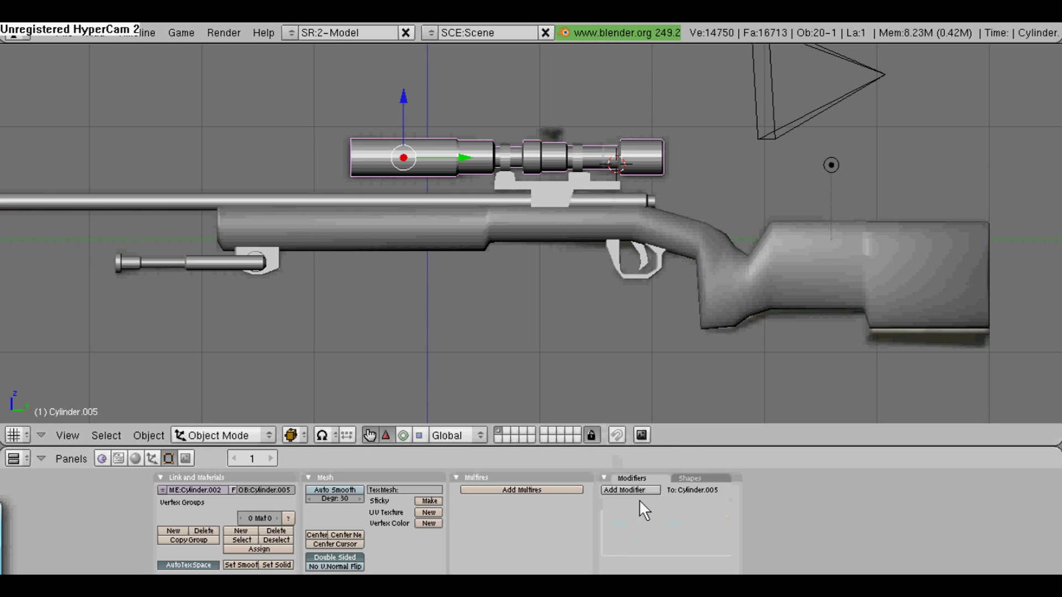
click(243, 565)
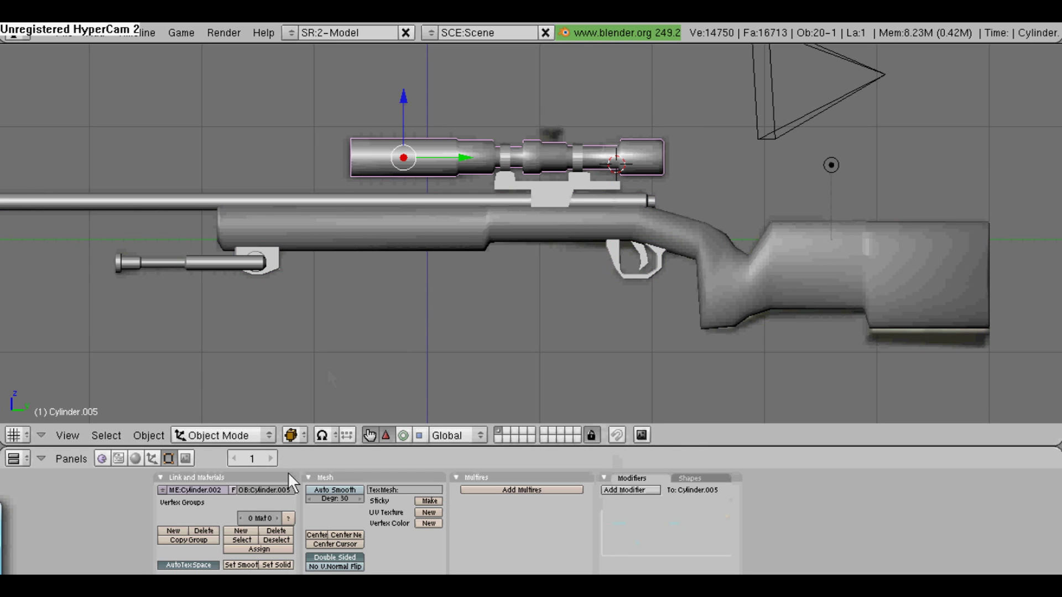
click(640, 490)
click(628, 466)
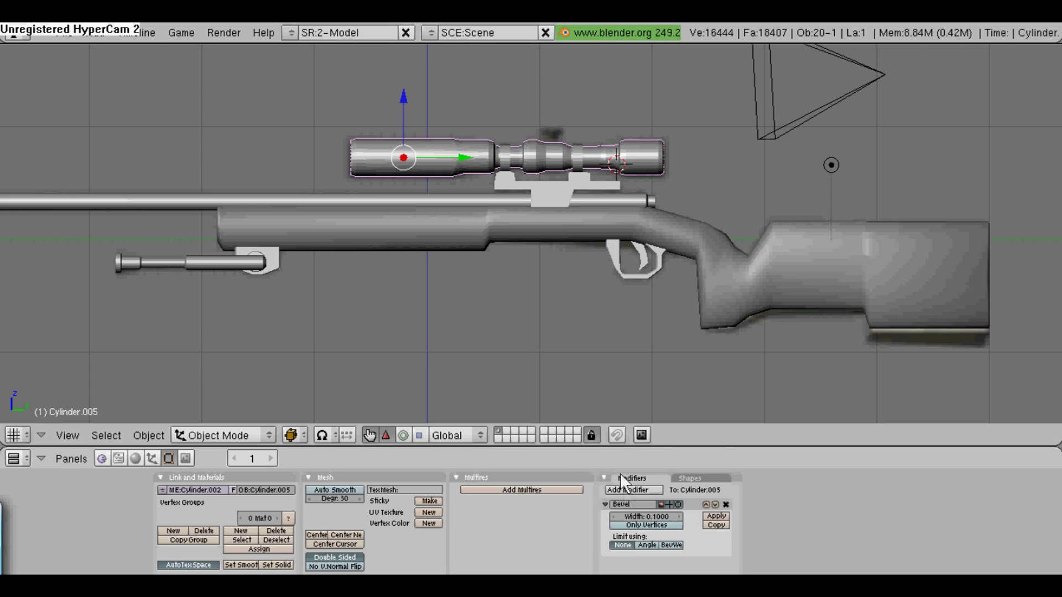
click(614, 516)
click(678, 515)
click(718, 525)
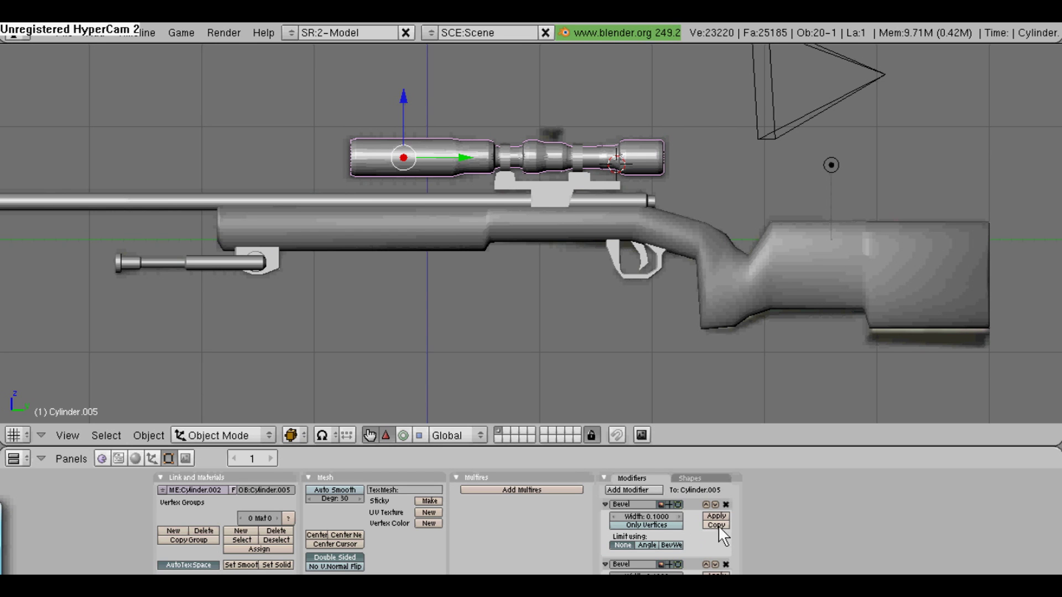
click(726, 504)
click(726, 504)
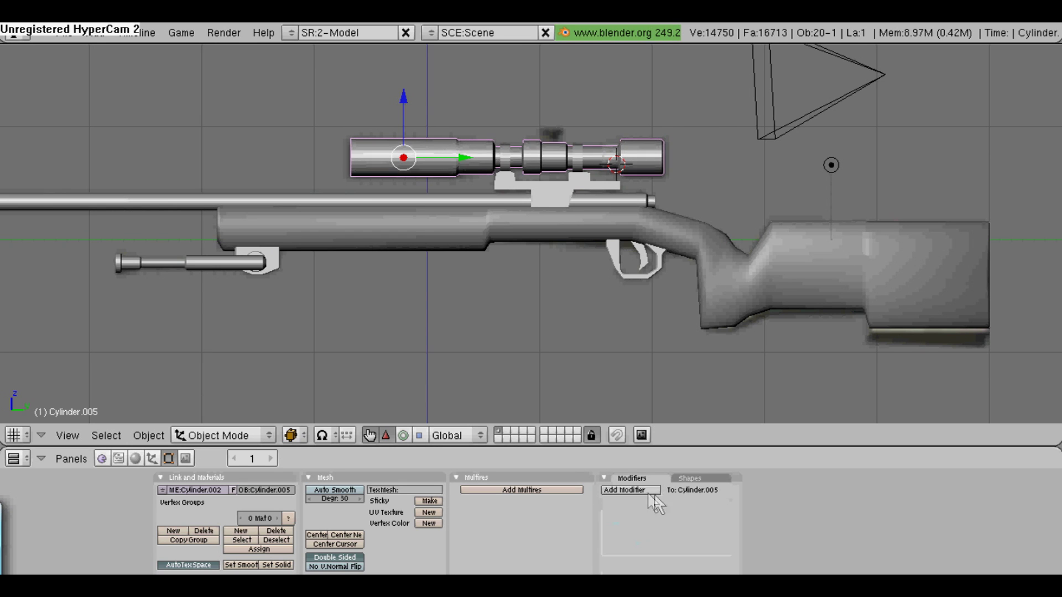
Try a Subsurf modifier on the scope and undo it, and set the scope's shading to smooth
click(636, 490)
click(623, 311)
key(ctrl+z)
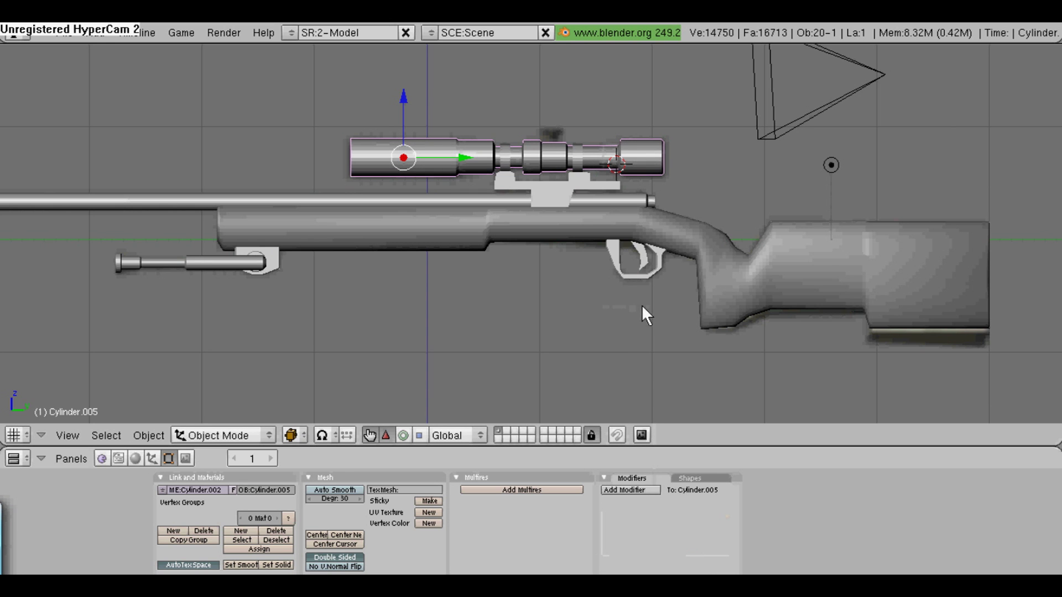
click(239, 565)
Add a Bevel modifier to the scope mount, adjust its width, and deselect the mount
middle_drag(539, 149, 531, 172)
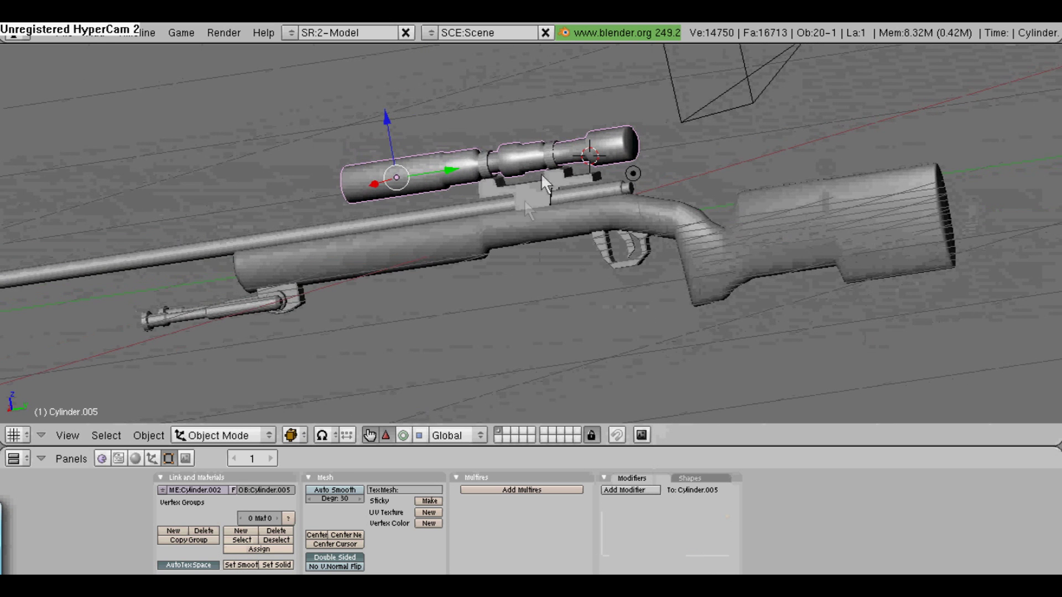
right_click(513, 195)
click(634, 491)
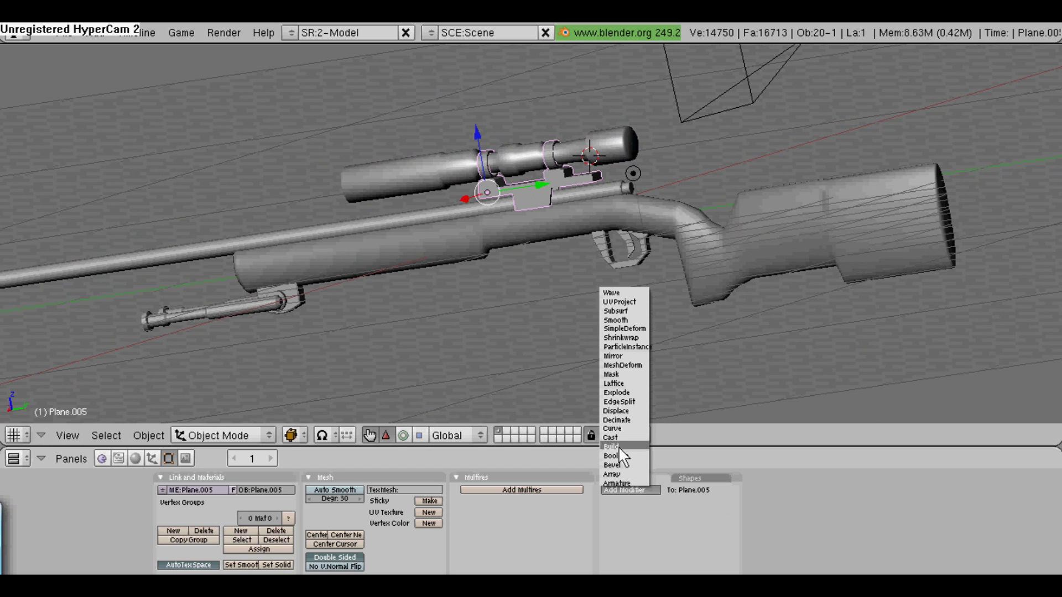
click(617, 459)
click(679, 517)
scroll(579, 276, up, 3)
key(a)
Select the bipod leg and return to the side view of the rifle
right_click(513, 163)
scroll(545, 221, down, 5)
right_click(230, 318)
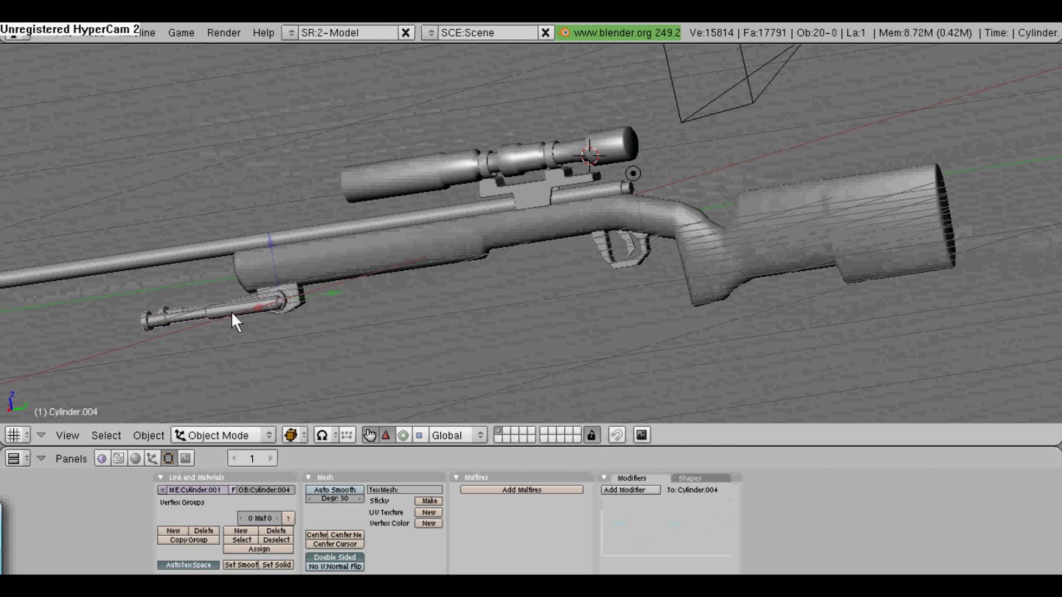
click(53, 436)
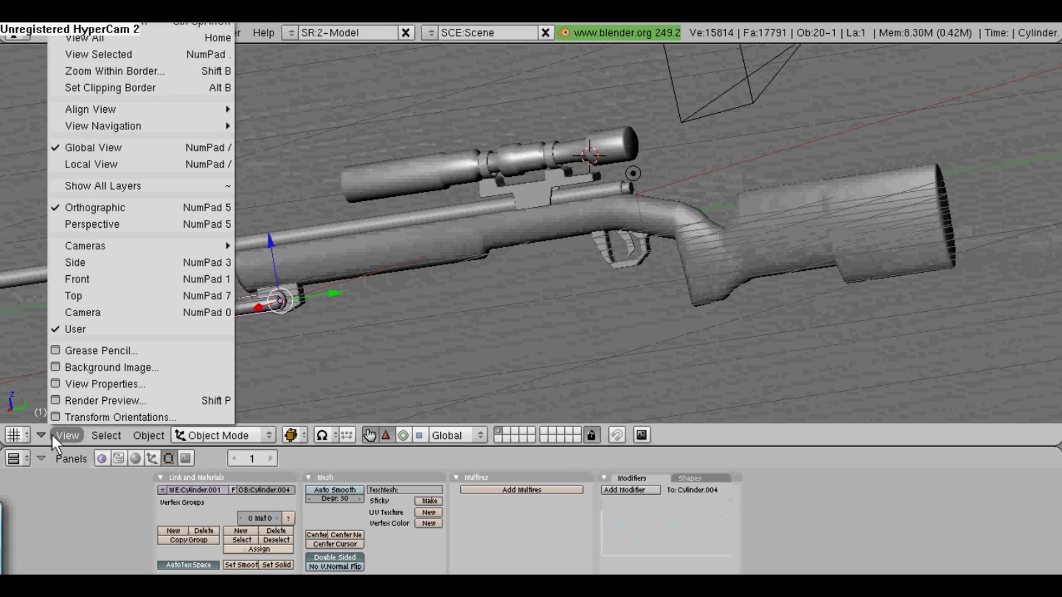
click(75, 263)
scroll(331, 288, up, 3)
Select the stock and change its material colour to green
right_click(404, 241)
click(135, 459)
click(322, 540)
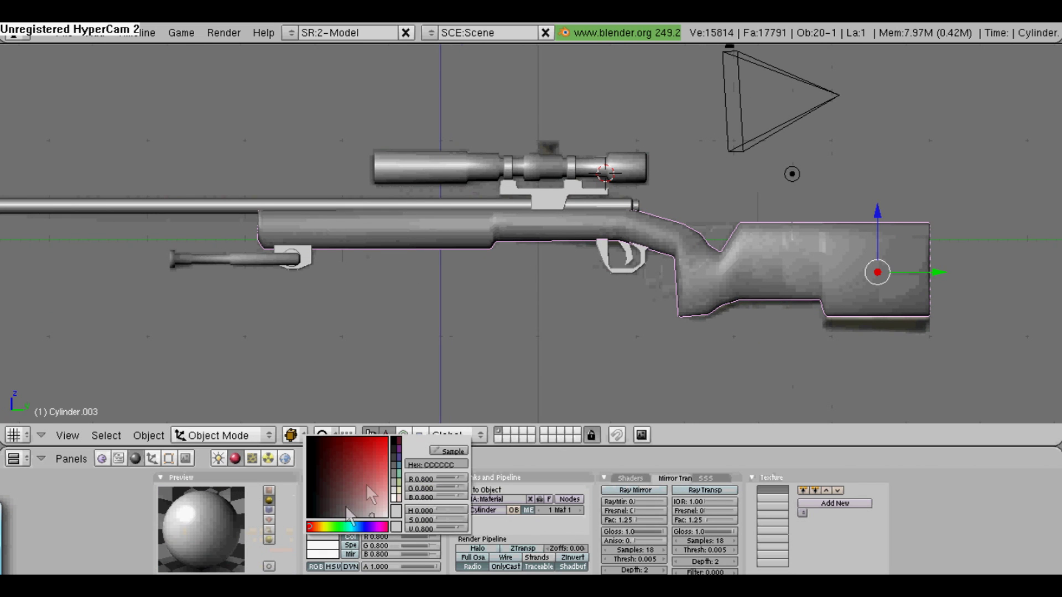
click(330, 525)
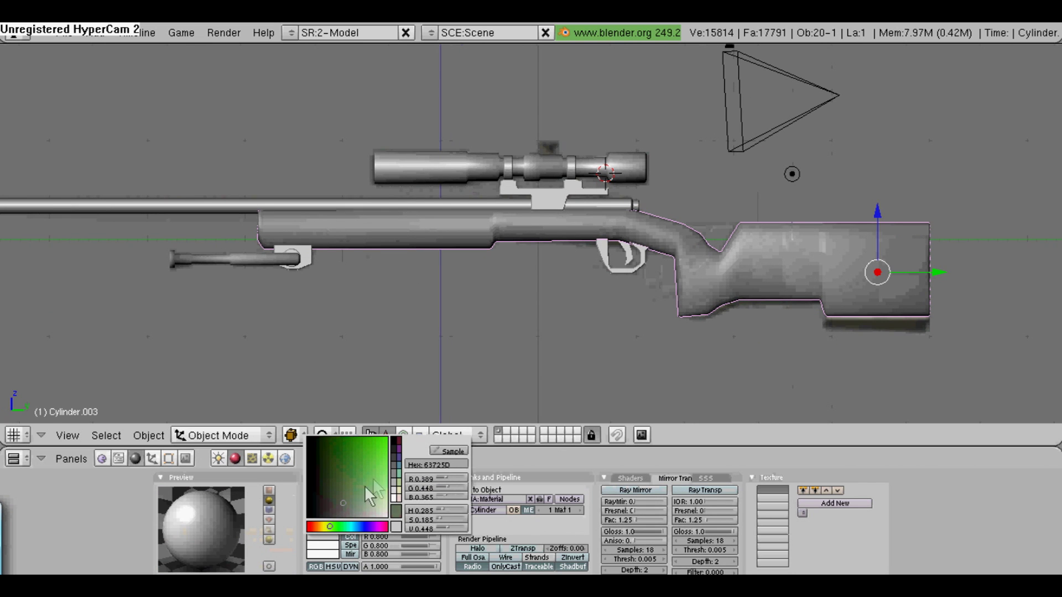
drag(367, 475, 326, 523)
drag(366, 462, 375, 480)
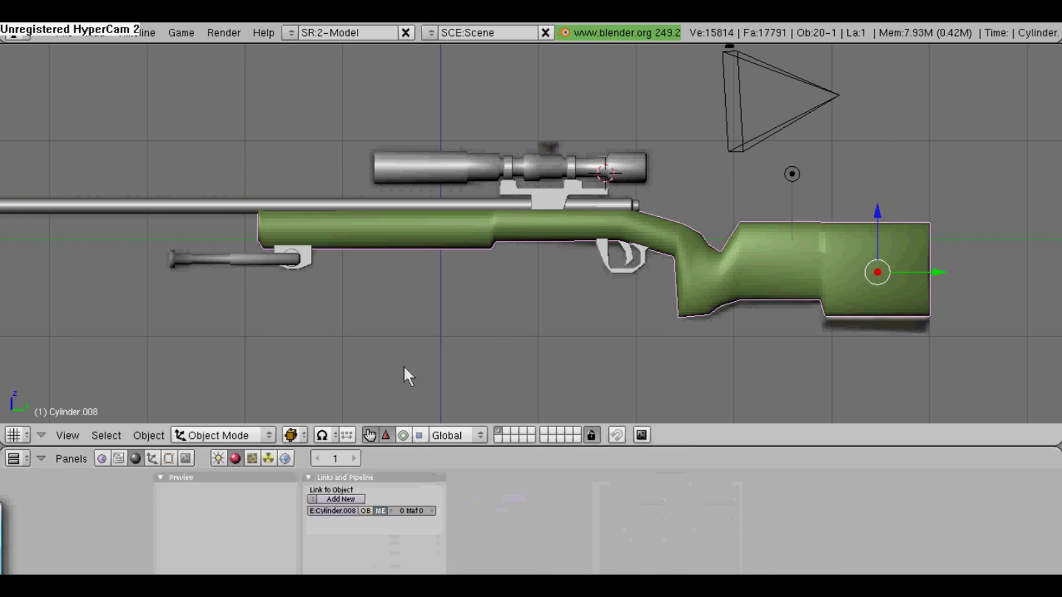
Select all the rifle parts and move them up about 0.7 units along the global Z axis, clear of the reference image
right_click(435, 237)
key(b)
drag(715, 170, 171, 280)
key(g)
key(z)
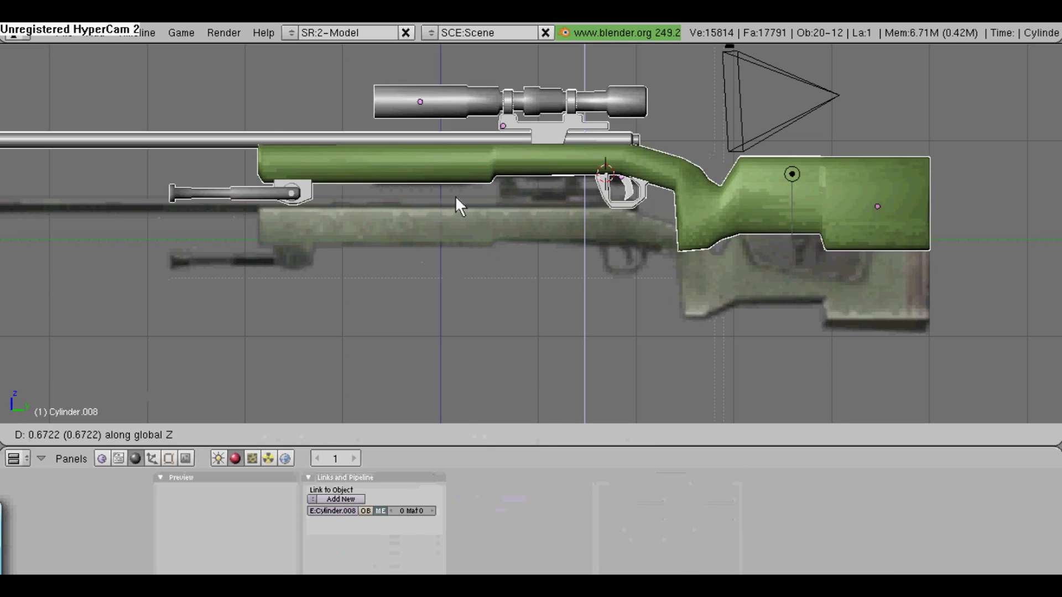
click(470, 193)
Recolour the stock material to a lighter green and adjust its shader reflectivity and specularity, fine-tuning the green component
right_click(502, 190)
click(327, 536)
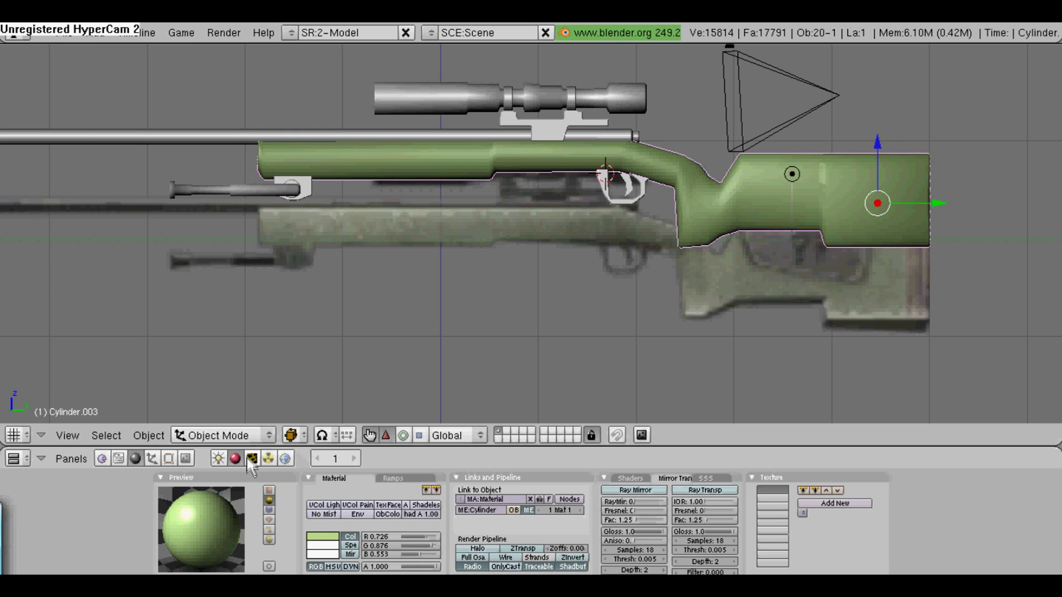
click(642, 479)
drag(688, 491, 681, 526)
click(332, 567)
mouse_move(409, 547)
mouse_down()
mouse_move(423, 547)
mouse_move(413, 547)
mouse_up()
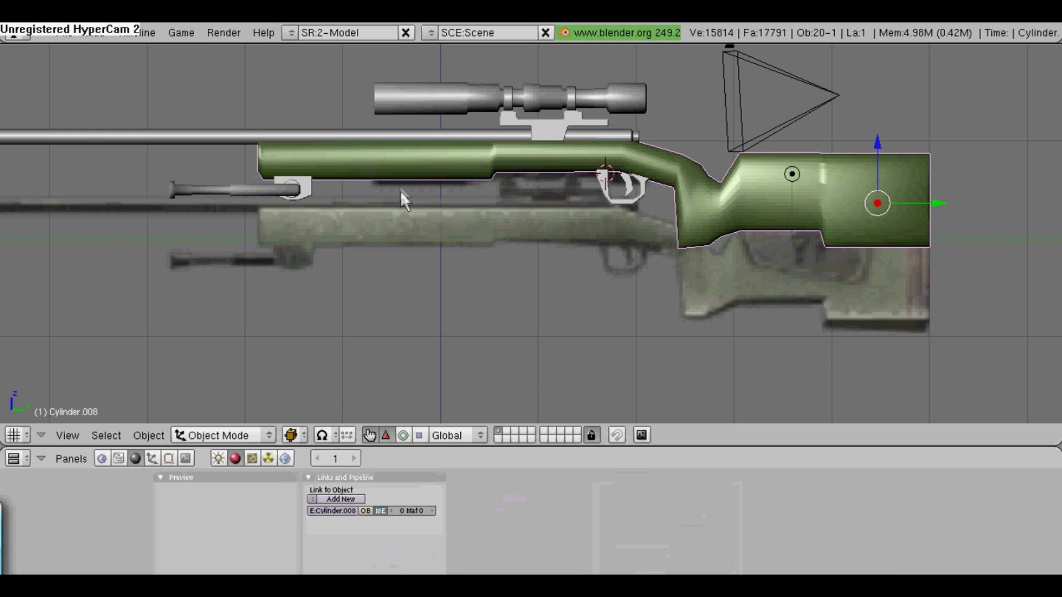
Add a new material to the barrel and trigger guard mesh and colour it near-black with RGB 0.101, 0.069, 0.069
right_click(538, 127)
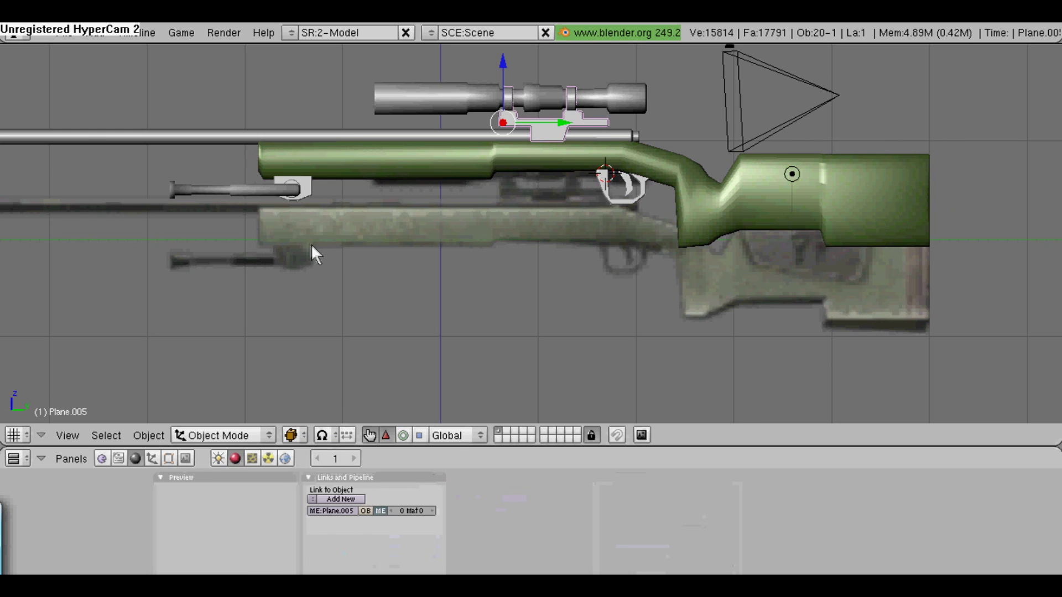
scroll(311, 244, down, 2)
right_click(427, 181)
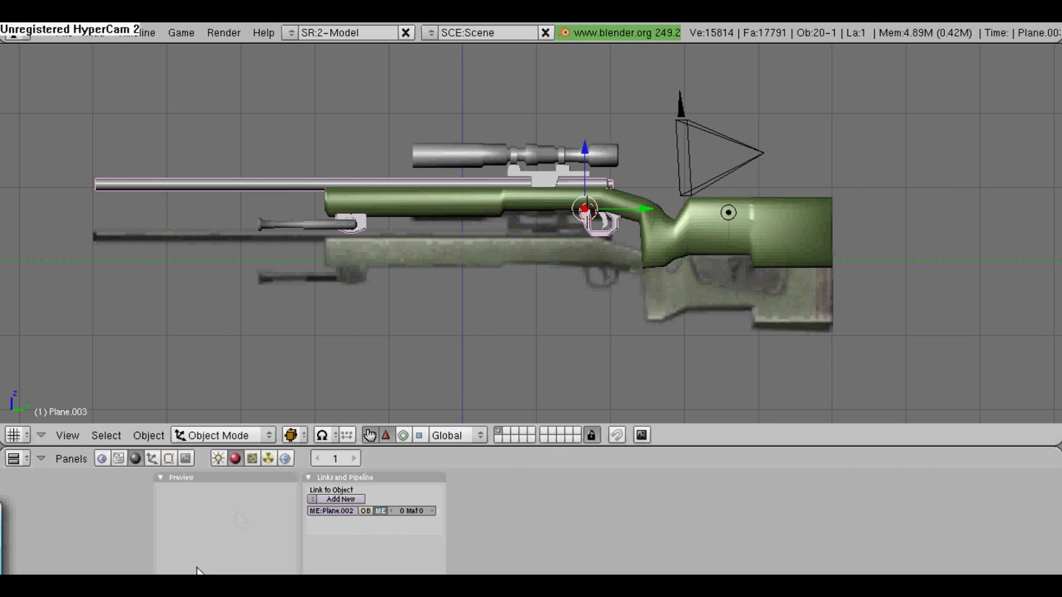
click(341, 499)
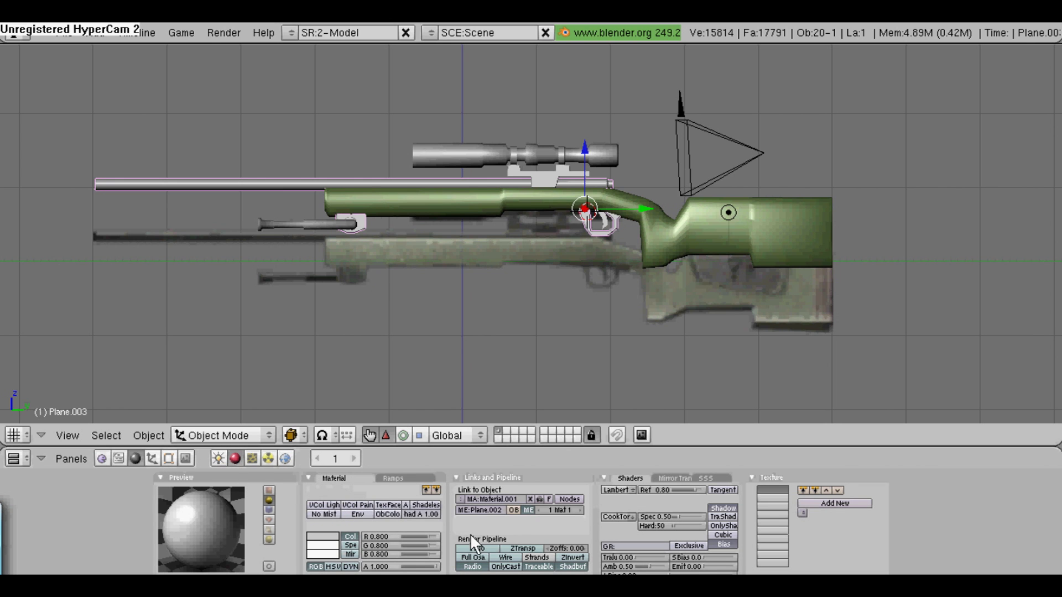
click(323, 537)
click(322, 535)
click(327, 506)
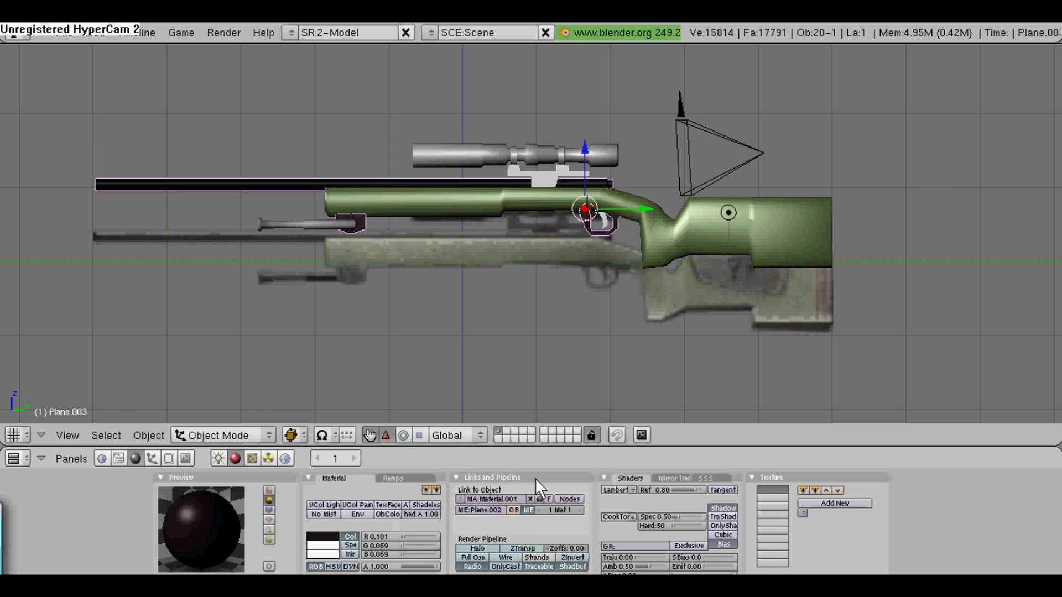
Set the barrel and trigger guard material's reflectivity to 0.15 and specularity to 1.16
right_click(328, 225)
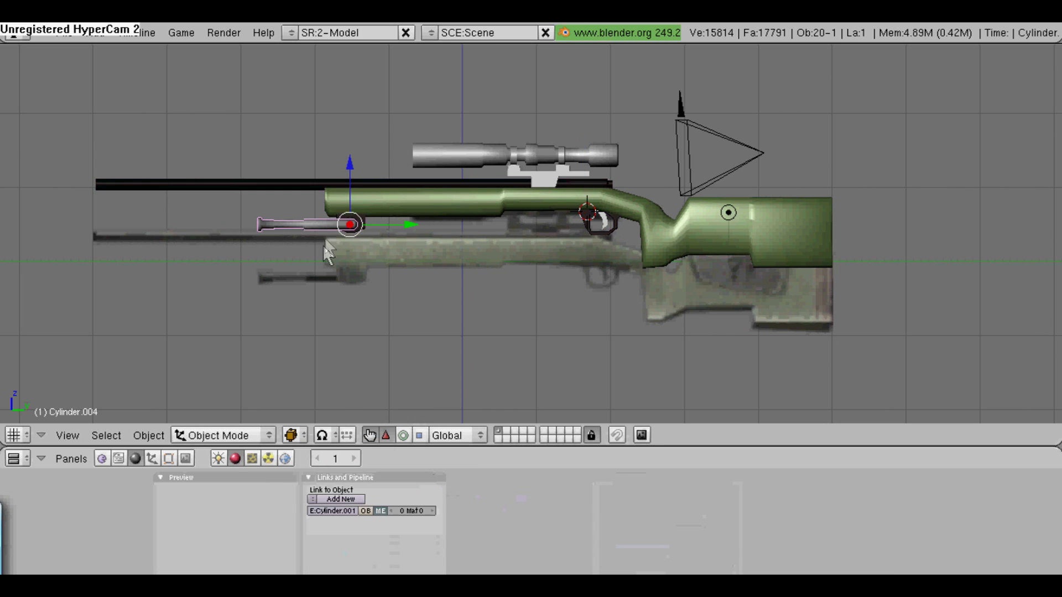
right_click(349, 180)
drag(681, 522, 673, 489)
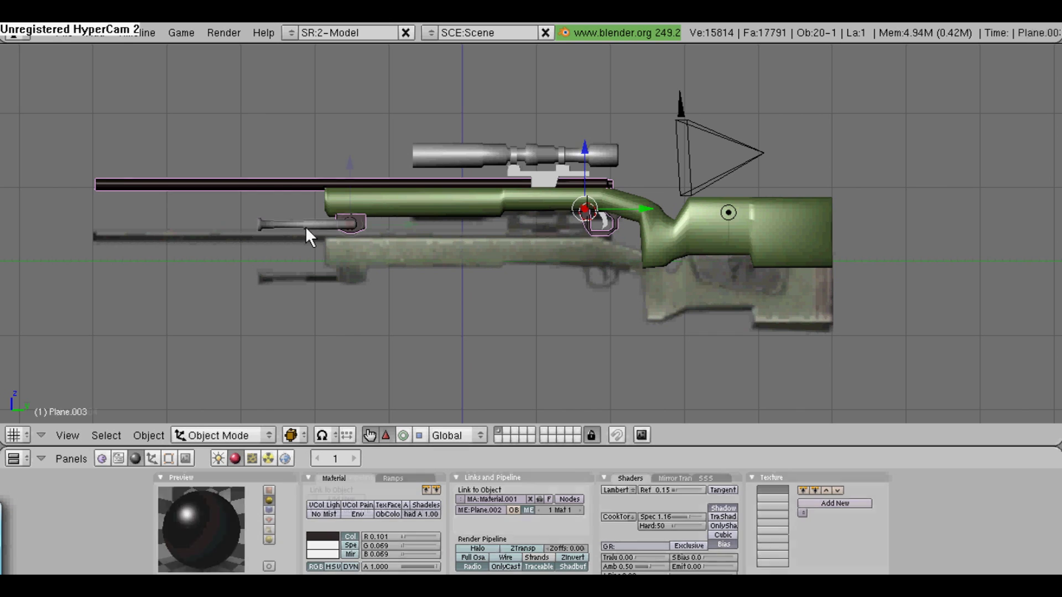
Add a new material to the bipod leg and colour it dark grey with RGB 0.254, 0.241, 0.241
right_click(306, 227)
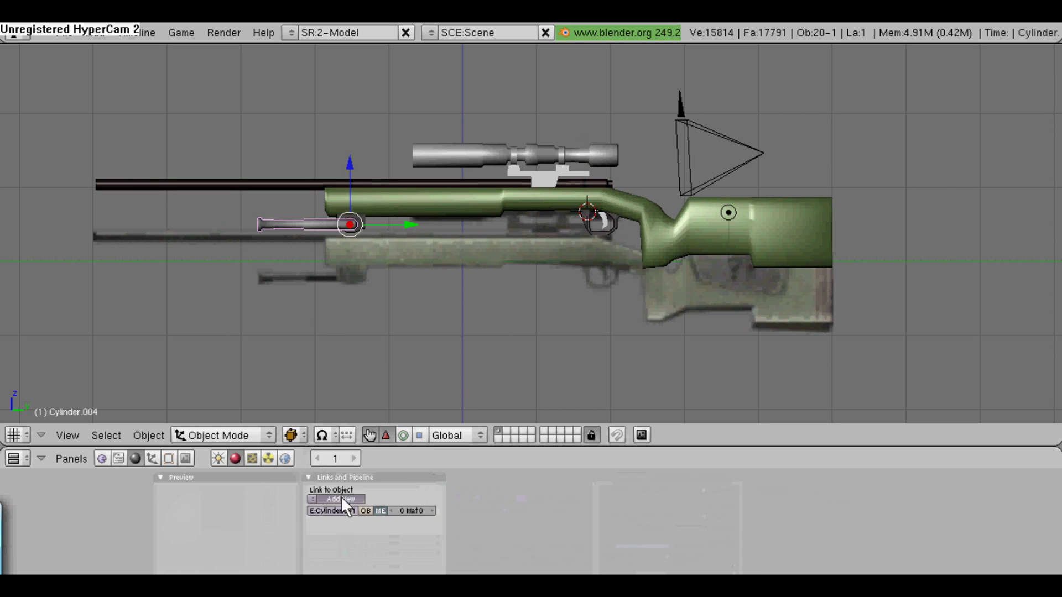
click(340, 498)
click(322, 537)
click(343, 517)
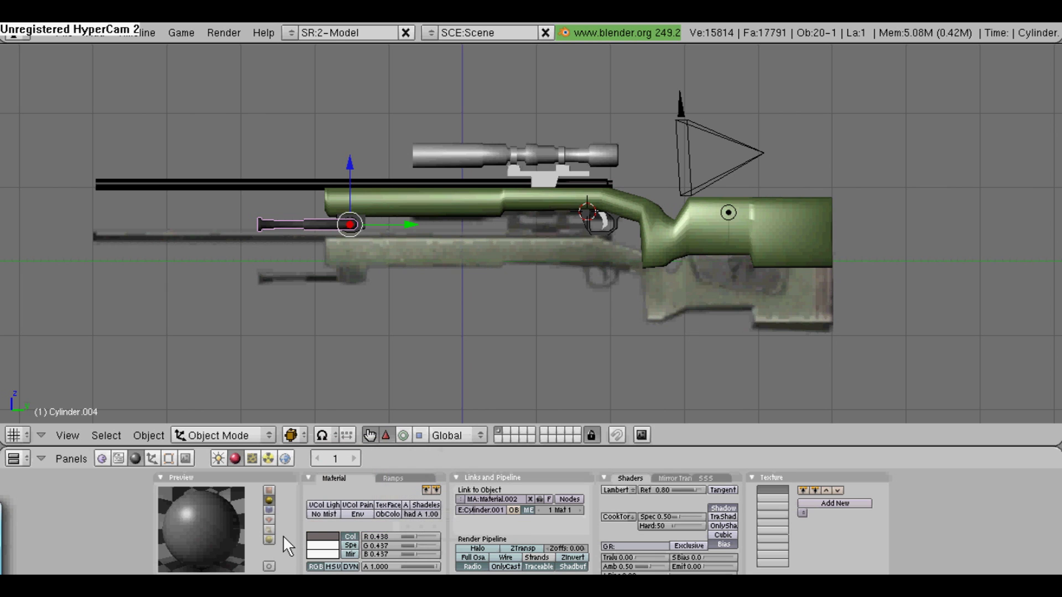
click(323, 536)
click(395, 514)
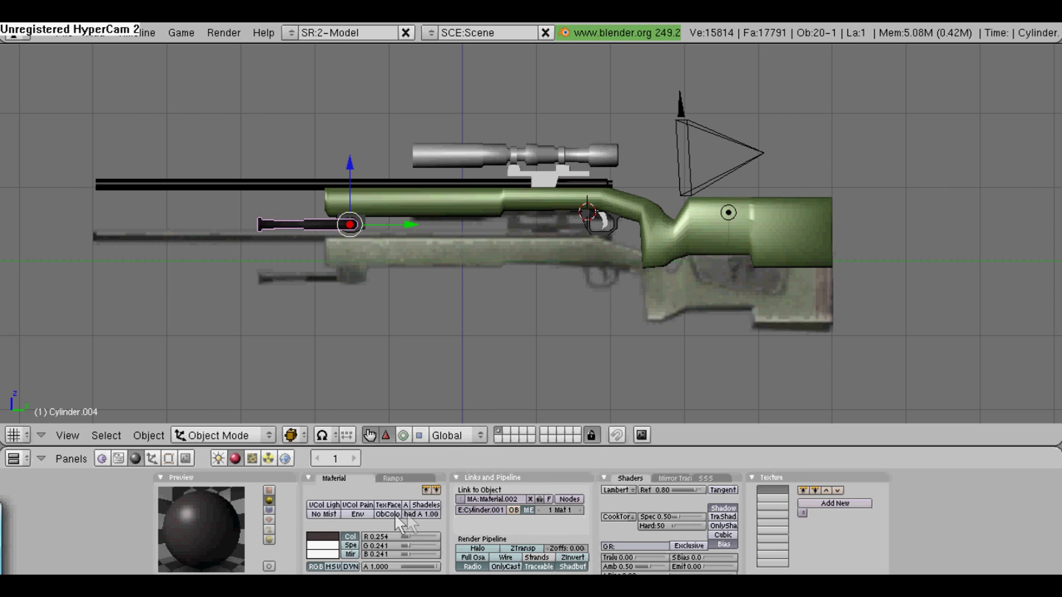
Set the bipod leg material's specularity to 1.53 and reflectivity to 0.39
click(689, 518)
click(696, 490)
drag(698, 490, 679, 489)
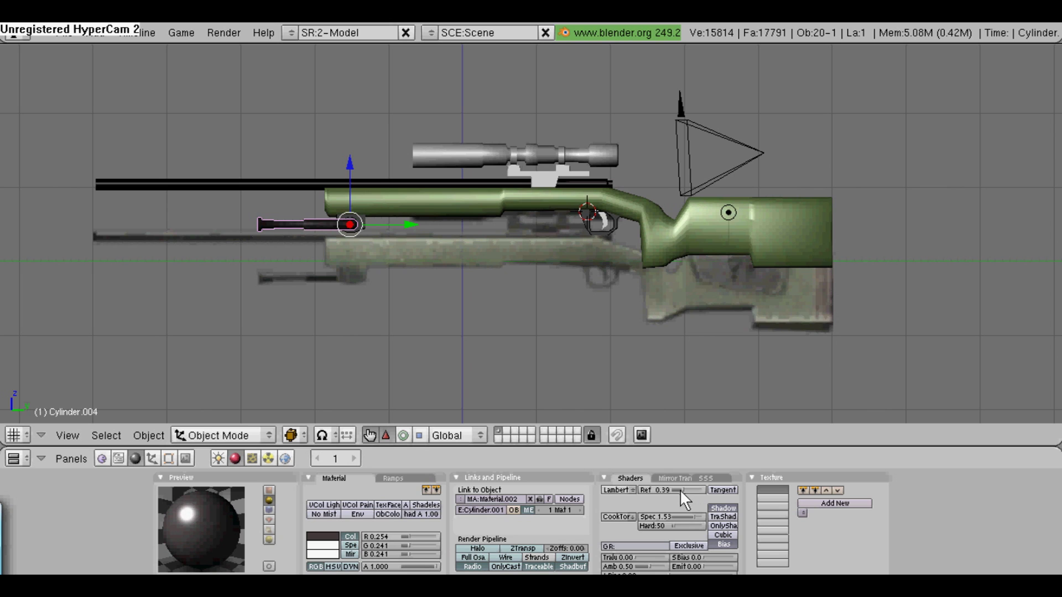
Add a new material to the scope, colour it near-black with RGB 0.051, and adjust its reflectivity and specularity
right_click(450, 161)
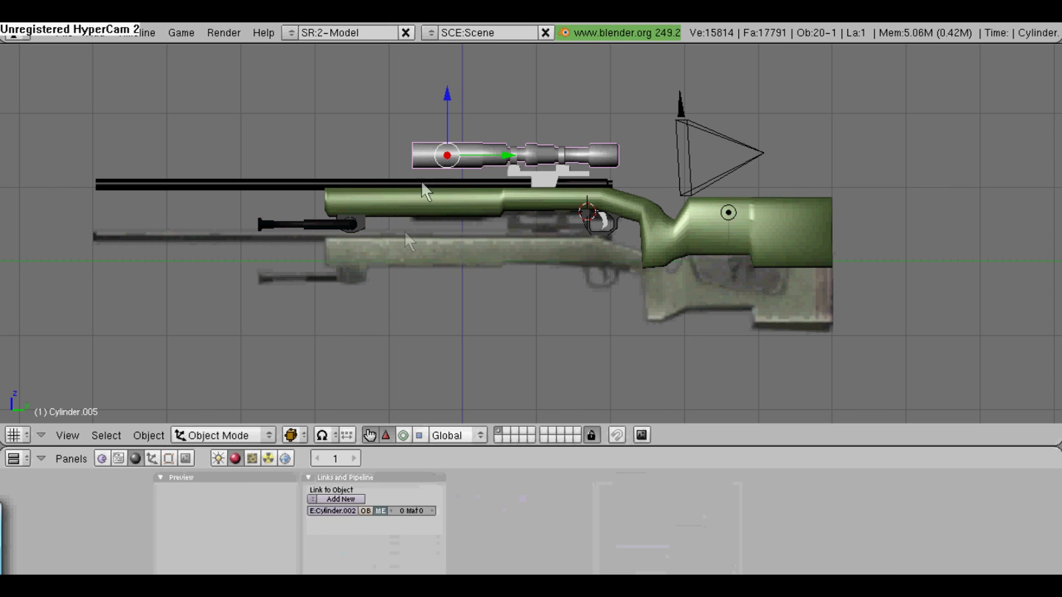
click(341, 499)
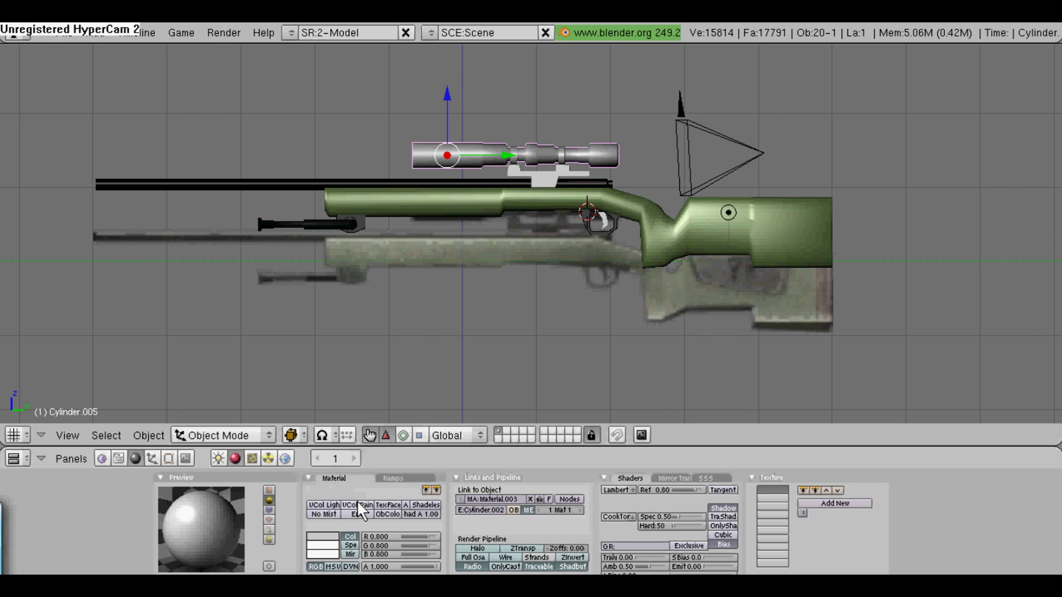
click(329, 536)
drag(326, 530, 320, 514)
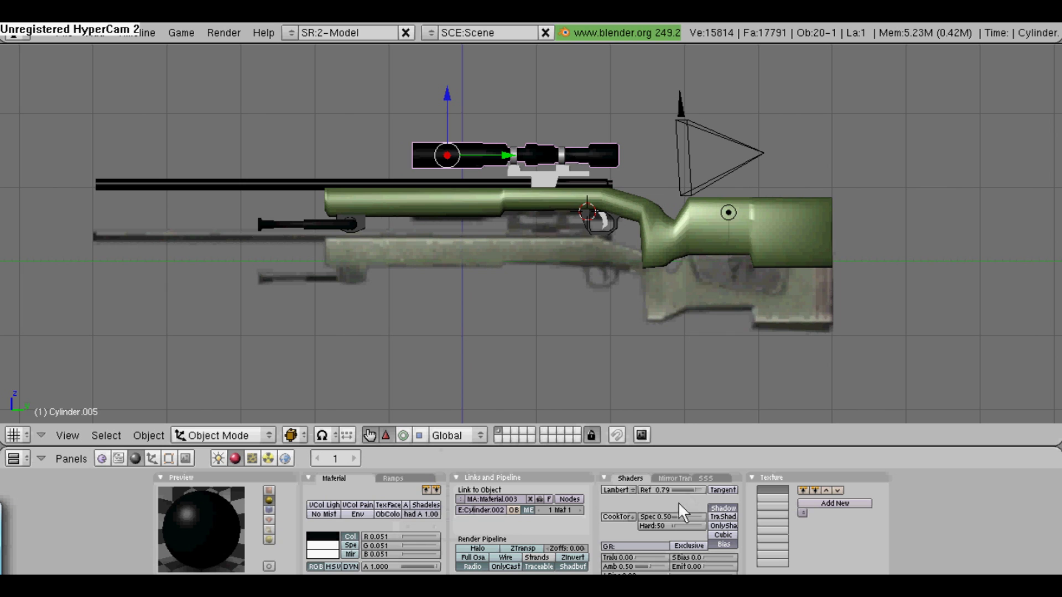
drag(685, 490, 691, 516)
Add a new material to the scope mount, and give the trigger a new dark grey material with RGB 0.254
right_click(540, 180)
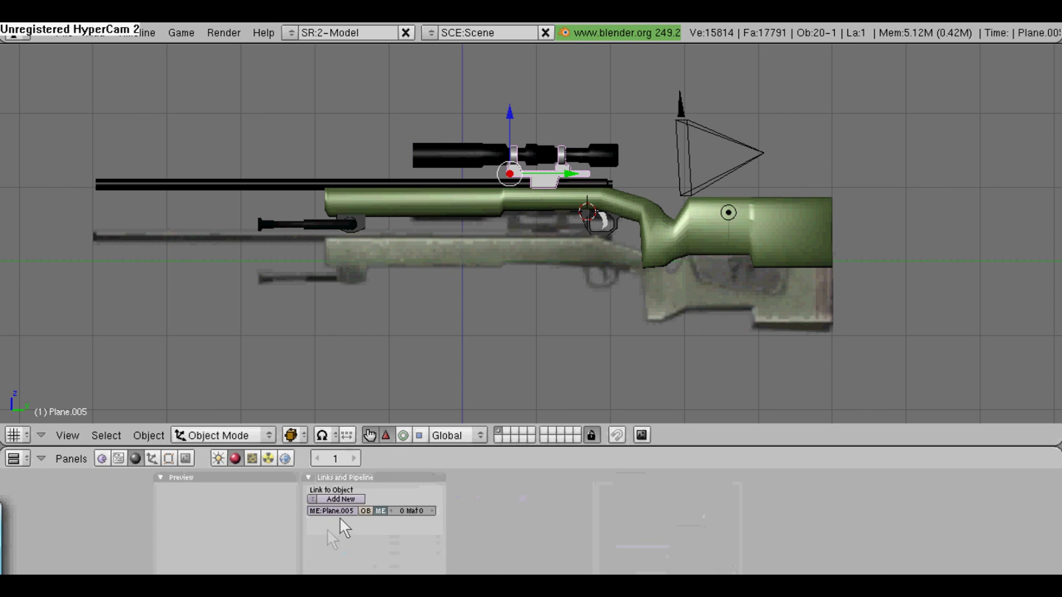
click(336, 548)
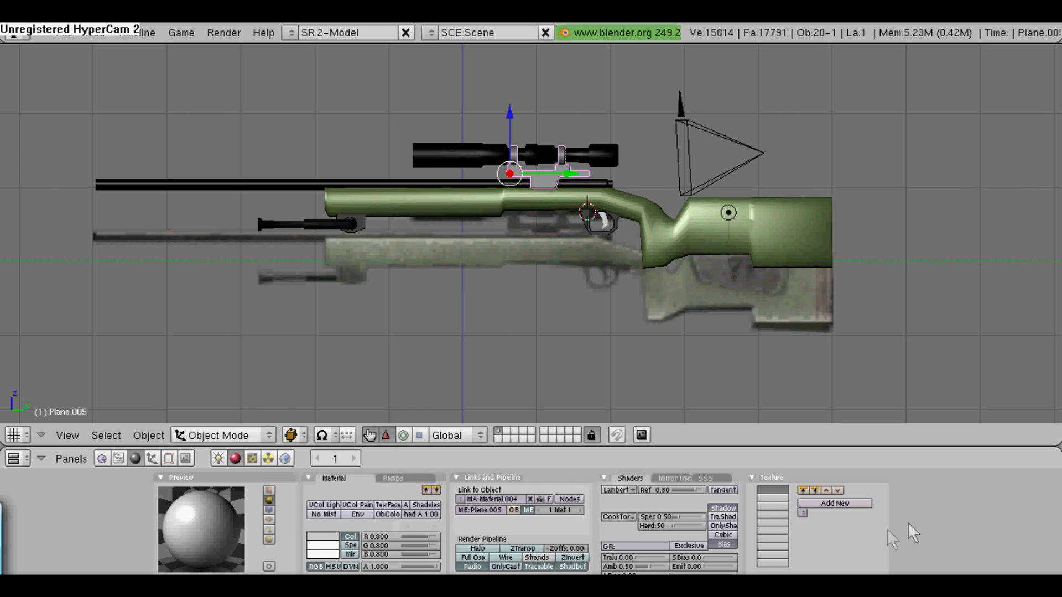
scroll(631, 285, up, 2)
right_click(631, 227)
click(322, 536)
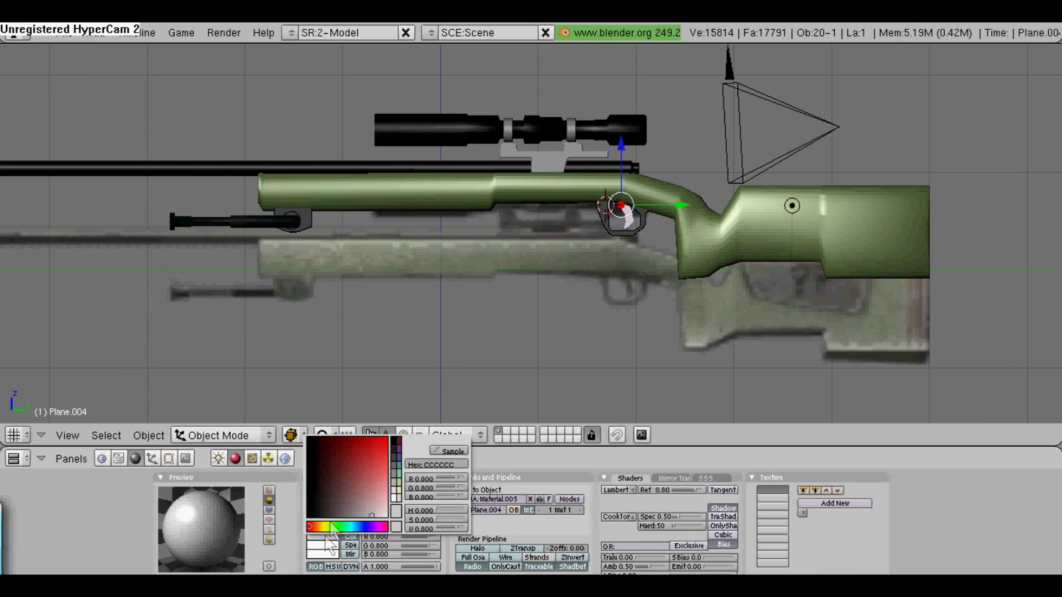
click(329, 536)
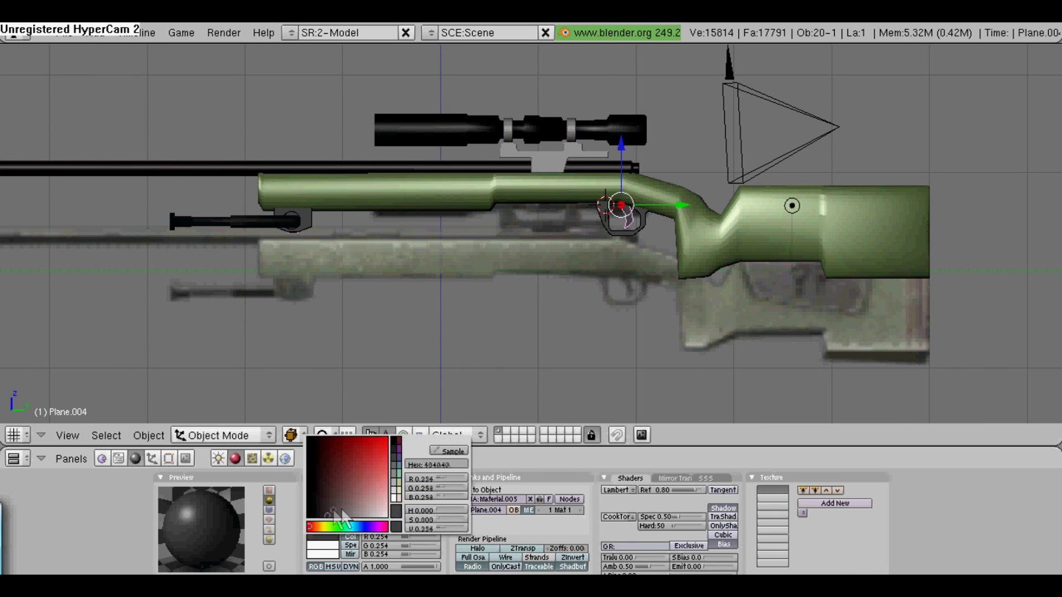
Select the scope mount and split the 3D view vertically into a wide and a narrow area
right_click(533, 177)
scroll(481, 298, down, 2)
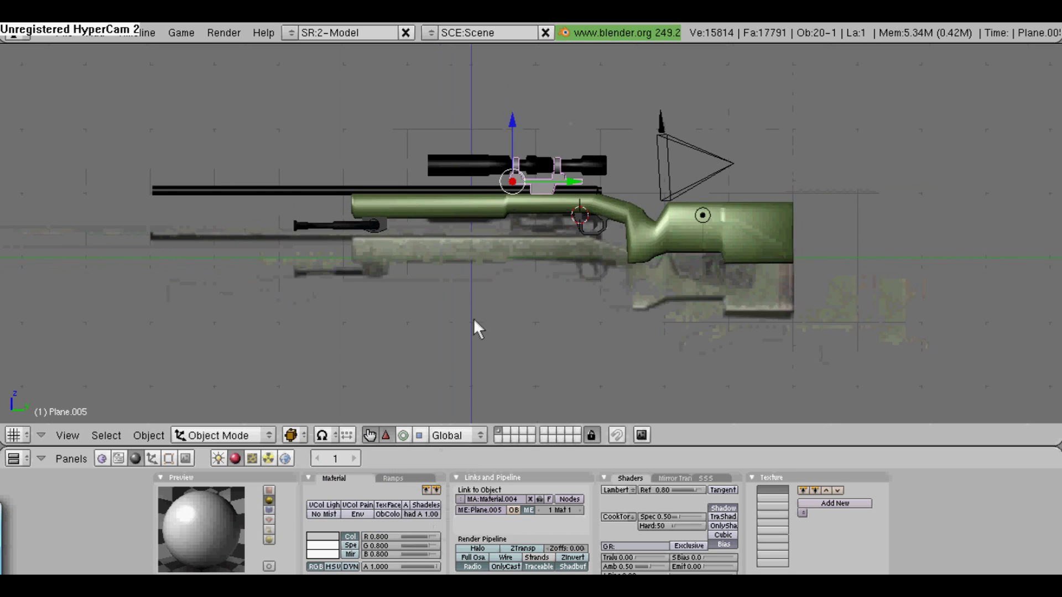
key(space)
key(a)
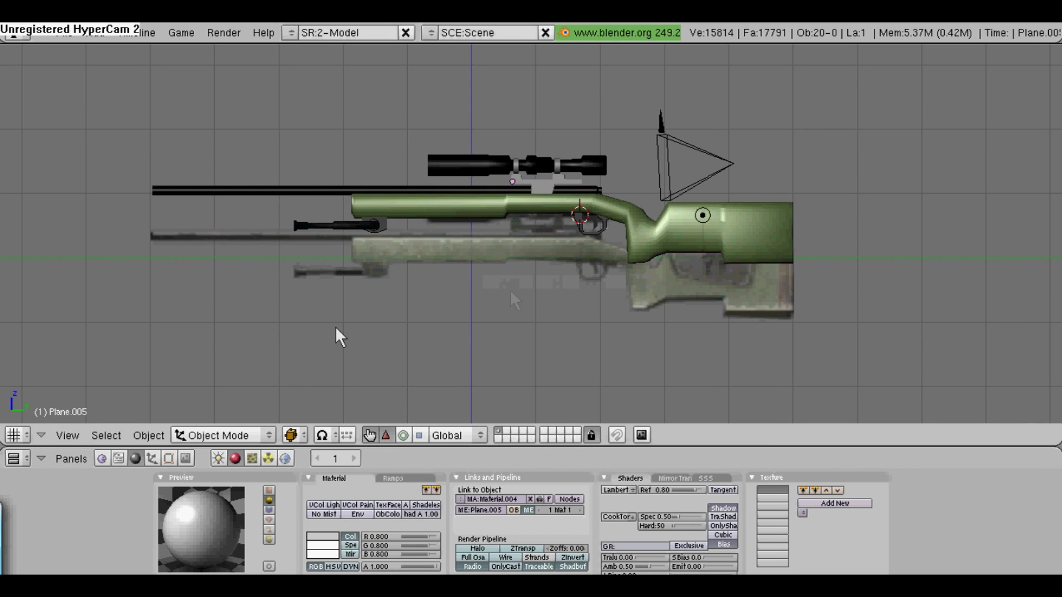
scroll(562, 257, up, 1)
click(106, 435)
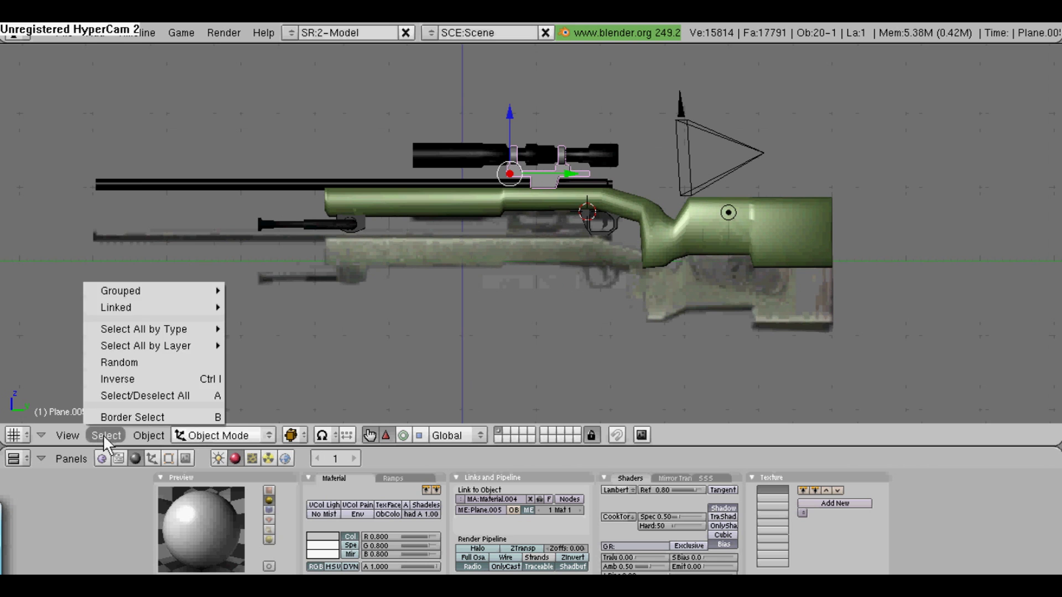
right_click(699, 43)
click(699, 49)
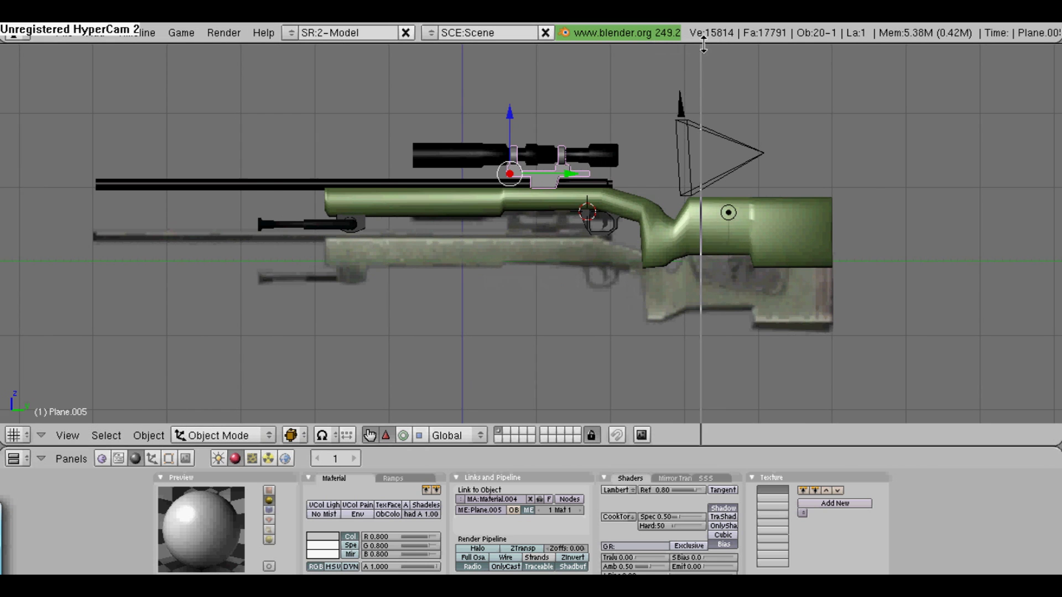
click(714, 61)
Enter Edit Mode on the scope mount and select all its vertices
scroll(354, 249, up, 2)
right_click(55, 435)
click(218, 435)
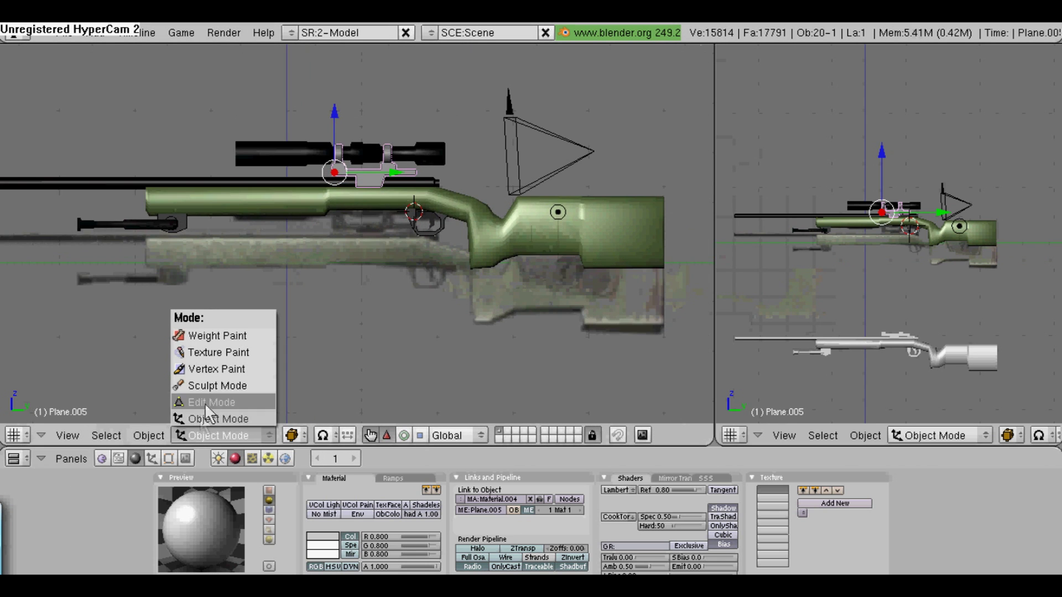
click(205, 406)
key(a)
Change the narrow second area from a 3D view to the UV/Image Editor
click(776, 433)
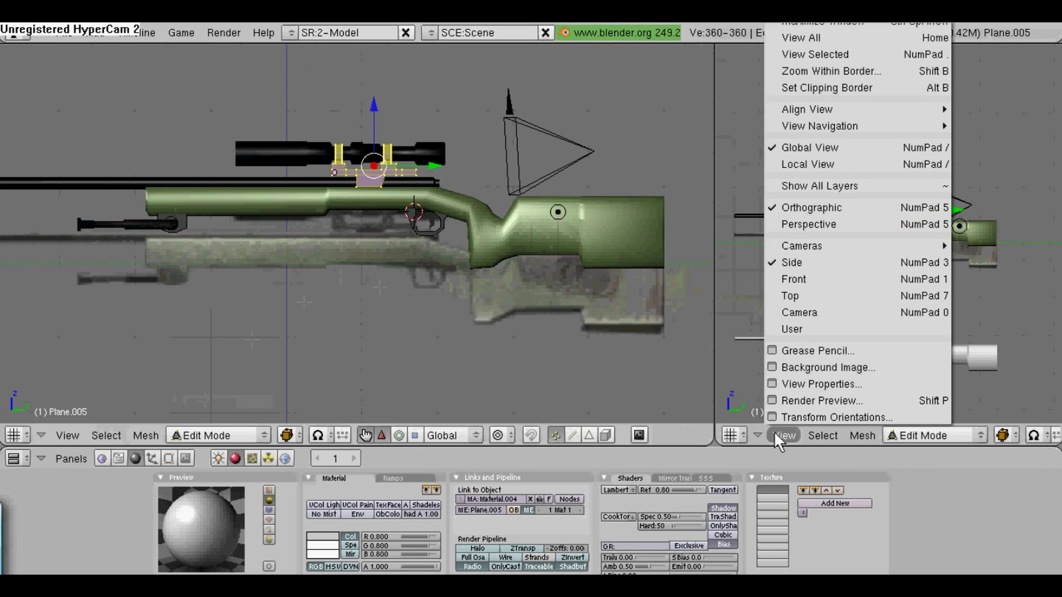
click(776, 434)
click(732, 436)
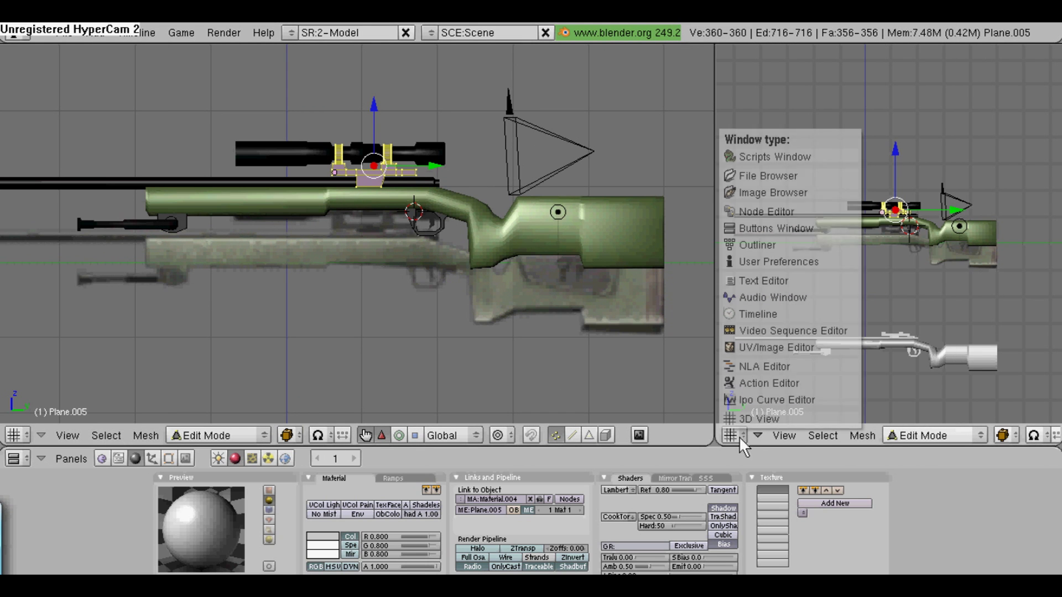
click(789, 347)
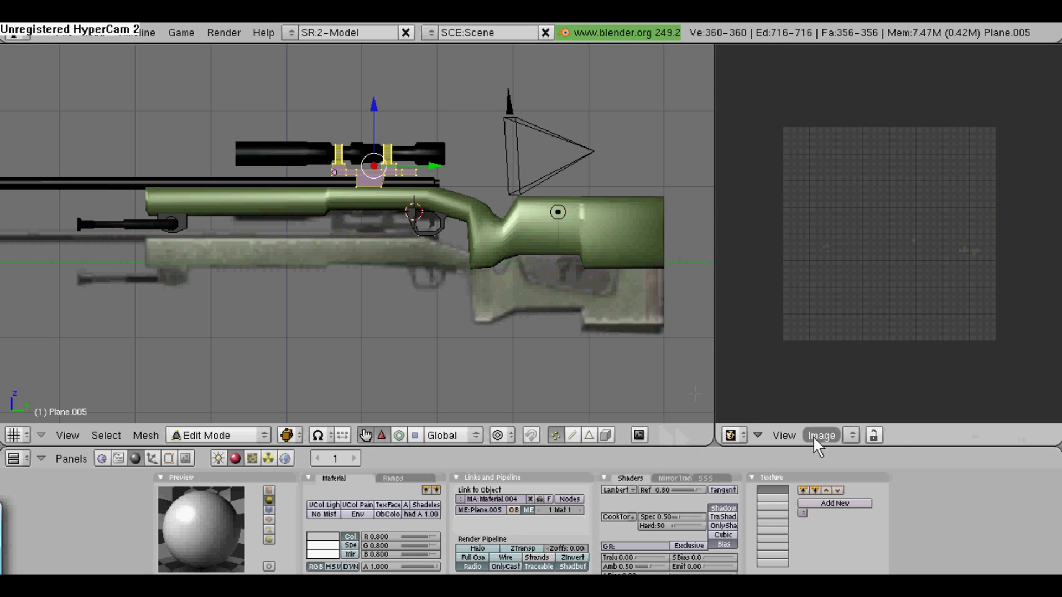
Reselect all of the scope mount's vertices and unwrap them into a UV layout
key(a)
key(a)
key(u)
key(Return)
Start opening an image for the mount's UV layout and switch the file browser to the Downloads folder
click(864, 436)
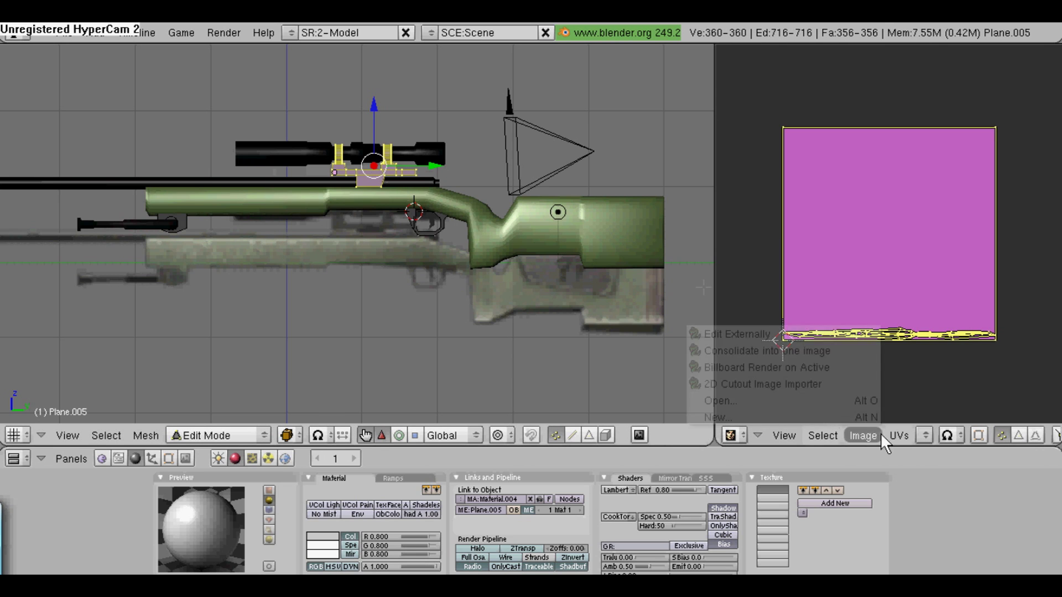
click(799, 400)
scroll(864, 291, down, 3)
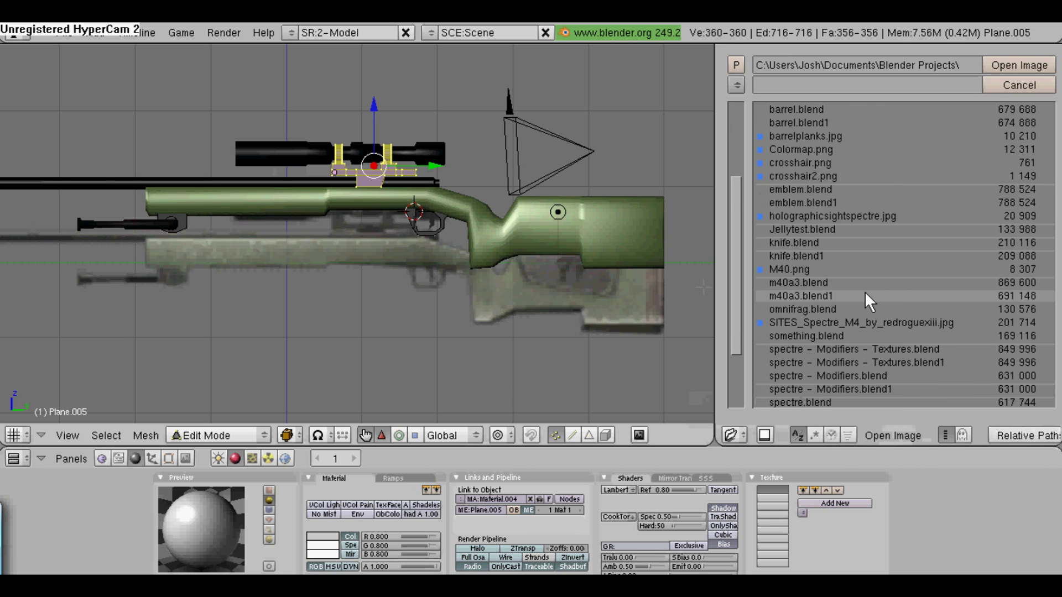
scroll(865, 291, up, 3)
click(964, 65)
drag(965, 65, 835, 67)
text(wnloads)
key(Return)
Load dark_metal_texture_background-t2.jpg as the image behind the scope mount's UV layout
scroll(843, 217, down, 10)
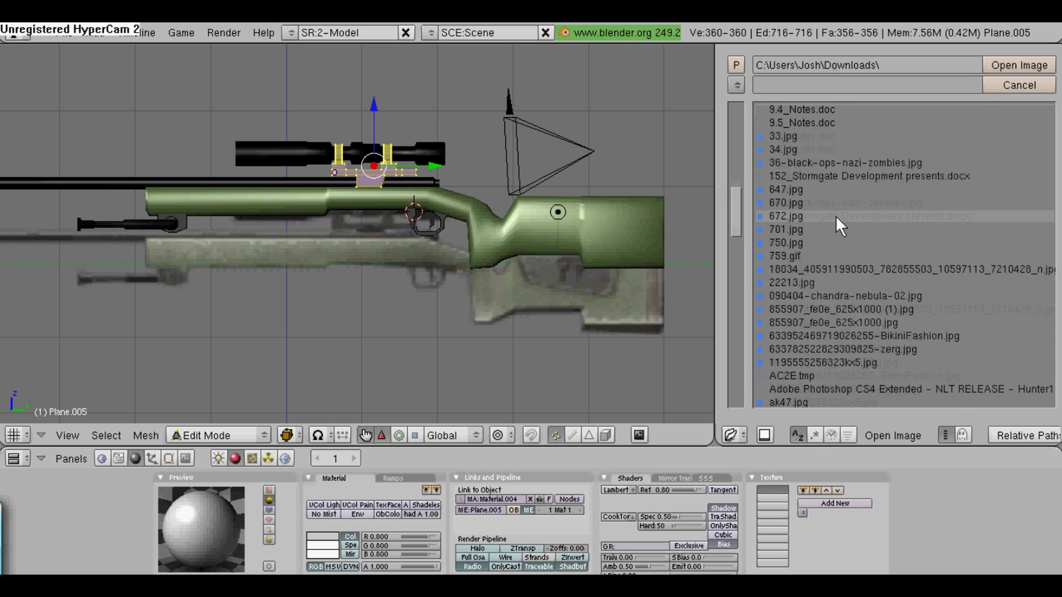
scroll(835, 216, down, 6)
scroll(841, 210, up, 2)
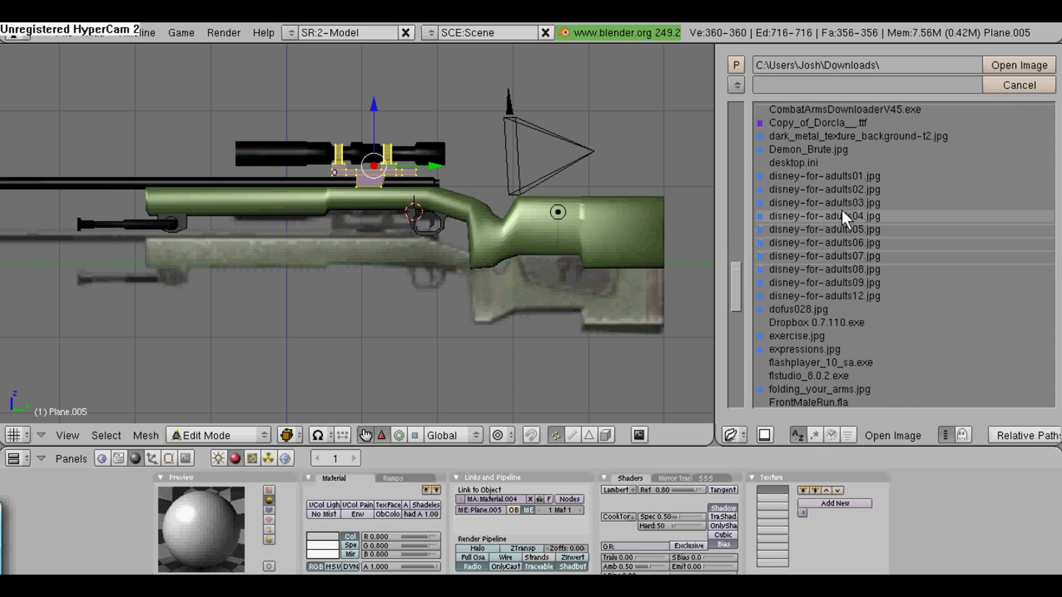
click(843, 176)
click(1019, 66)
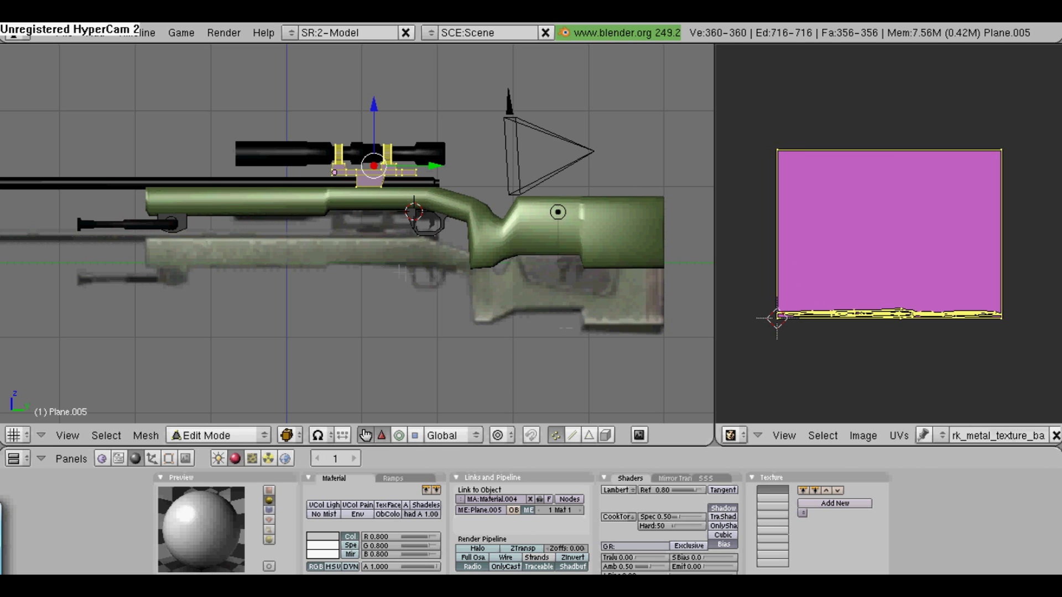
Return to Object Mode and enable TexFace on the scope mount's material
scroll(357, 234, up, 3)
scroll(357, 234, down, 1)
click(239, 435)
click(240, 423)
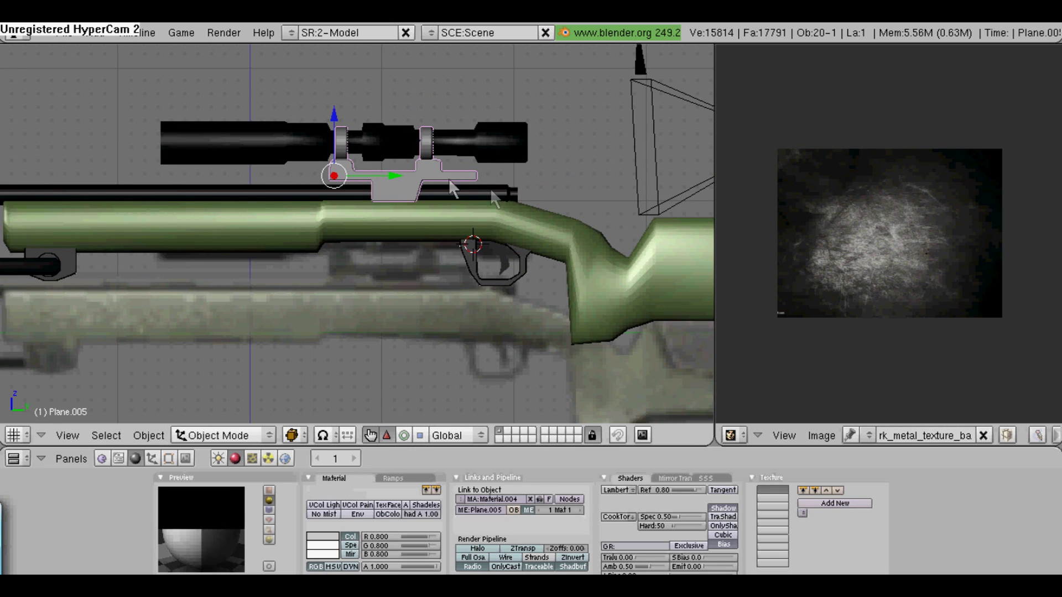
click(396, 508)
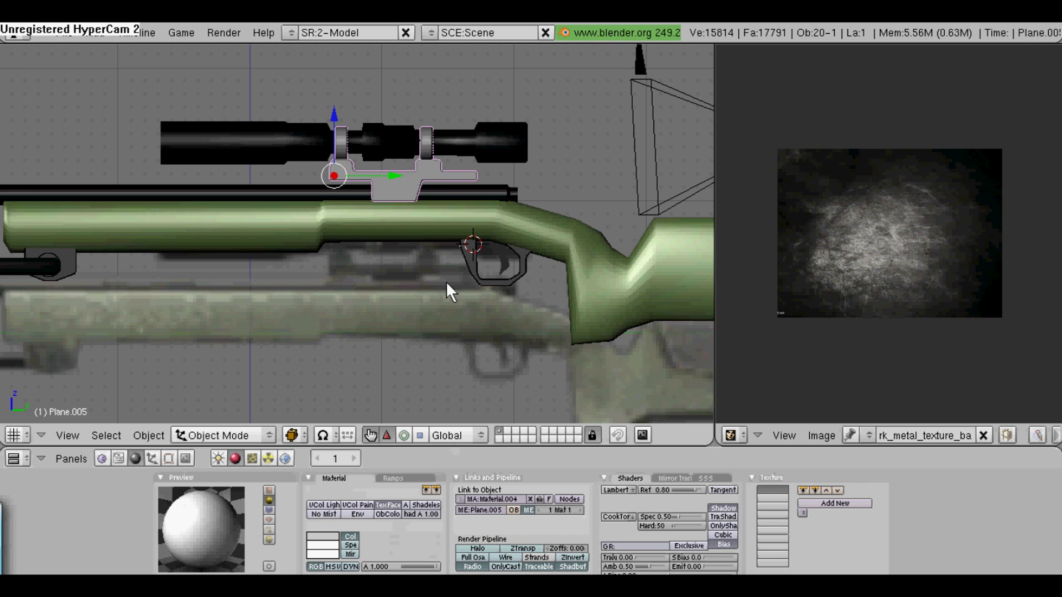
Select the scope mount, recalculate its normals to the outside in Edit Mode, and return to Object Mode
key(a)
middle_drag(432, 237, 406, 197)
right_click(406, 197)
click(234, 435)
click(224, 414)
key(ctrl+n)
click(458, 256)
click(239, 437)
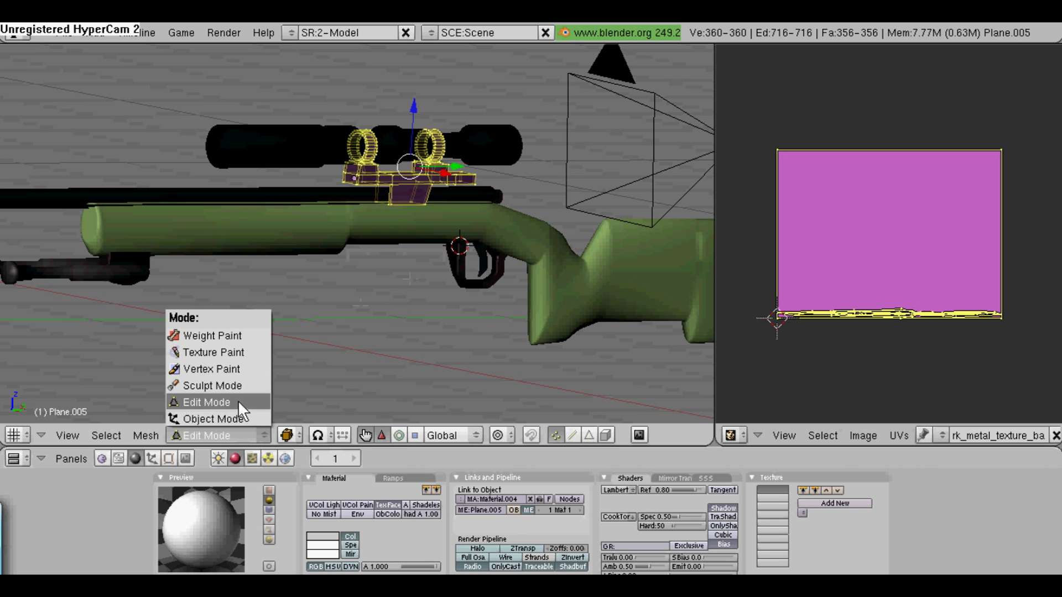
click(223, 417)
click(246, 438)
click(212, 402)
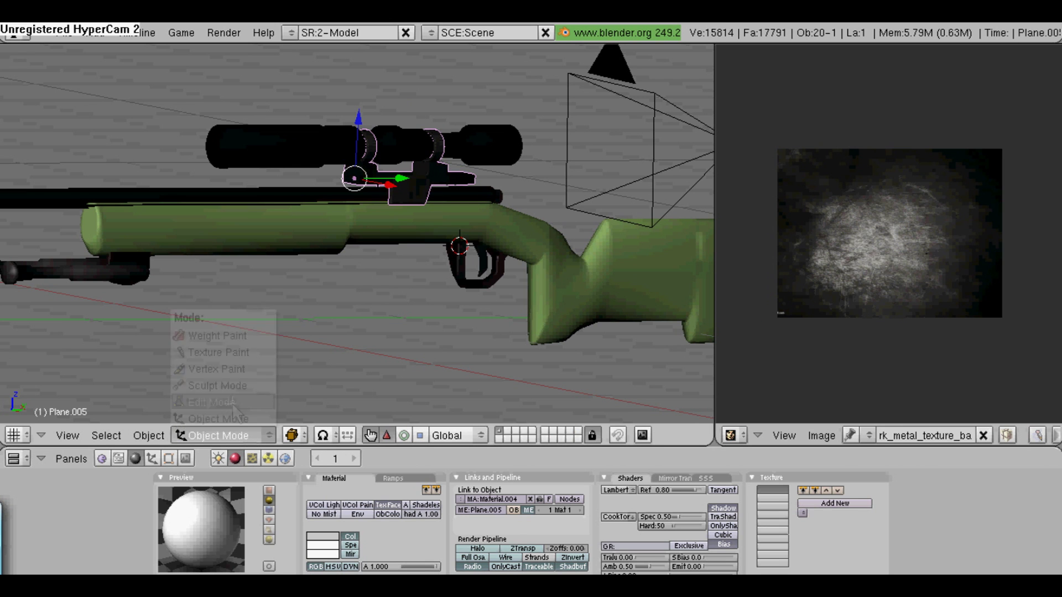
middle_drag(219, 394, 226, 388)
click(216, 435)
click(234, 422)
Select the barrel object and raise it about 0.045 units along Z
middle_drag(396, 242, 438, 237)
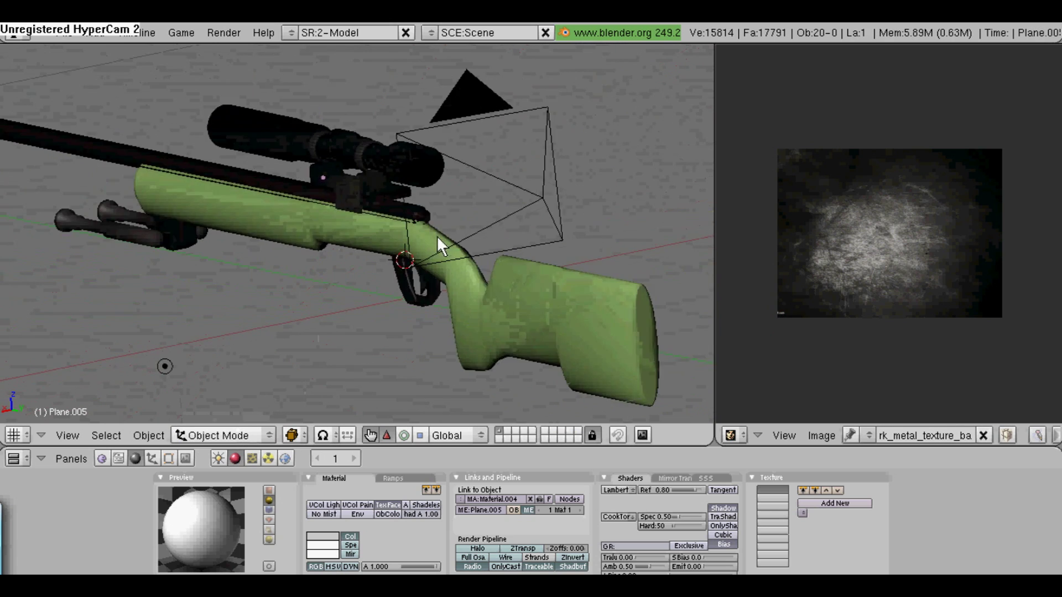
scroll(438, 238, up, 3)
scroll(354, 187, up, 2)
middle_drag(318, 180, 277, 193)
right_click(358, 126)
middle_drag(357, 126, 386, 175)
key(g)
key(z)
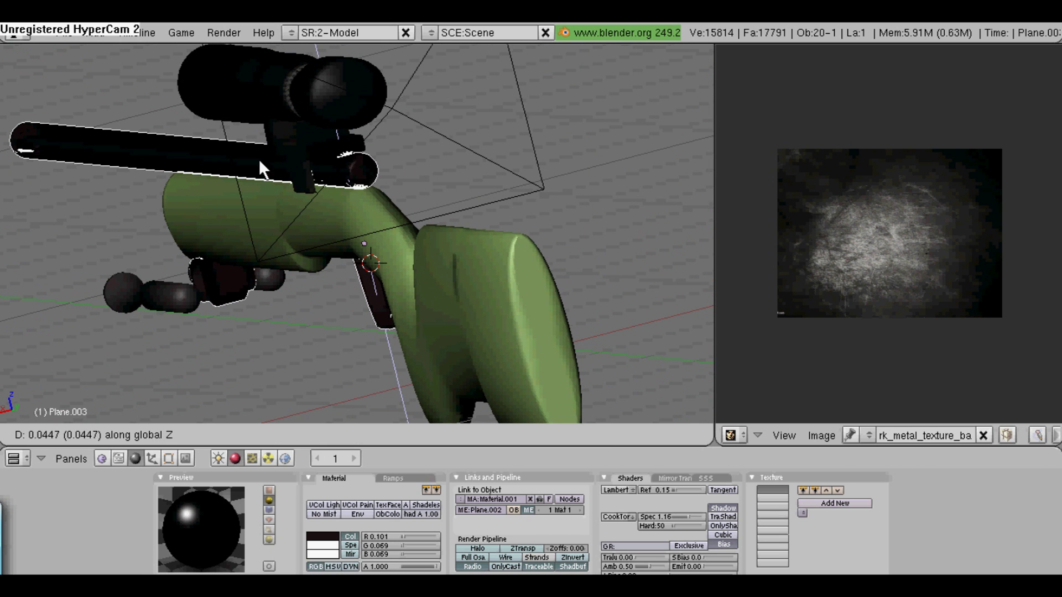
click(258, 159)
Select only the scope and enter Edit Mode on it
middle_drag(257, 160, 159, 218)
scroll(333, 206, up, 2)
scroll(333, 205, down, 3)
key(a)
middle_drag(213, 248, 380, 218)
right_click(381, 166)
click(221, 435)
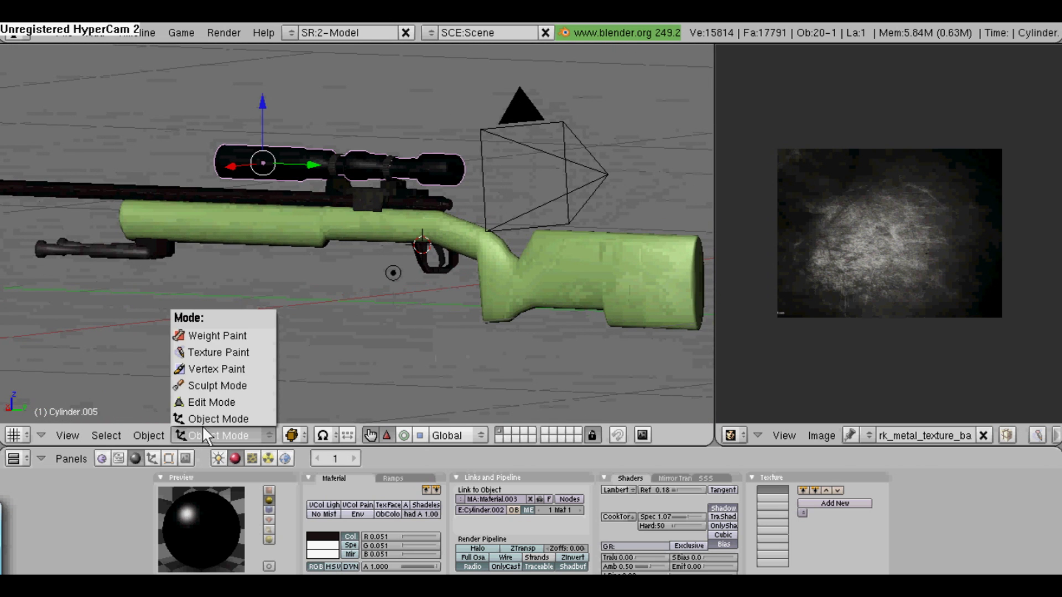
click(202, 400)
Box-select the first vertices on the scope's eyepiece end face and widen the 3D view over the image editor
click(66, 435)
click(82, 278)
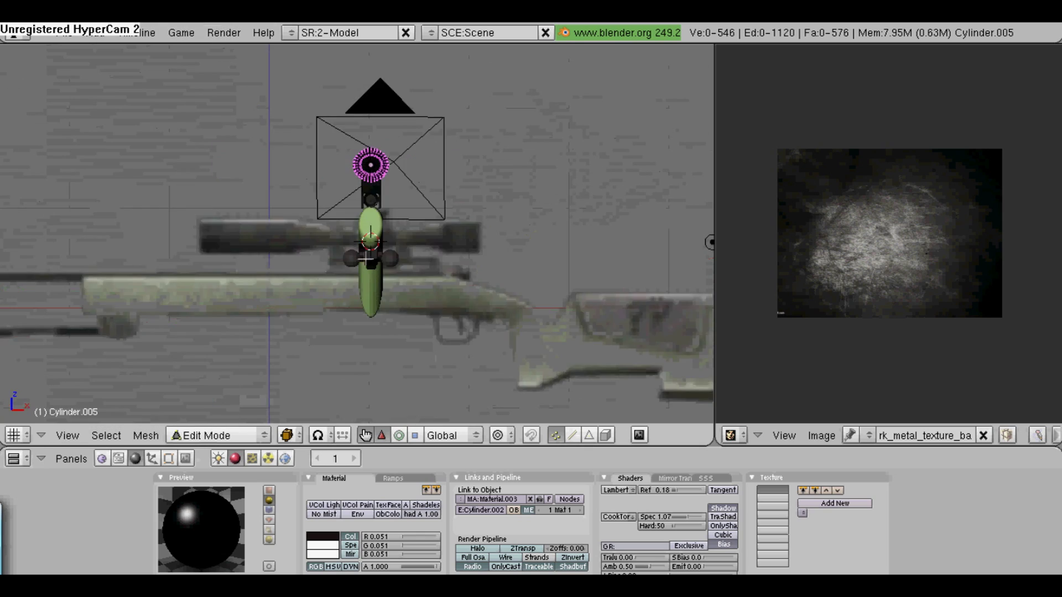
scroll(356, 234, up, 4)
middle_drag(408, 231, 307, 180)
key(b)
drag(327, 177, 272, 228)
drag(714, 238, 1038, 238)
Add the remaining inner-ring vertices of the scope's eyepiece end face to the box selection
key(b)
drag(463, 145, 407, 187)
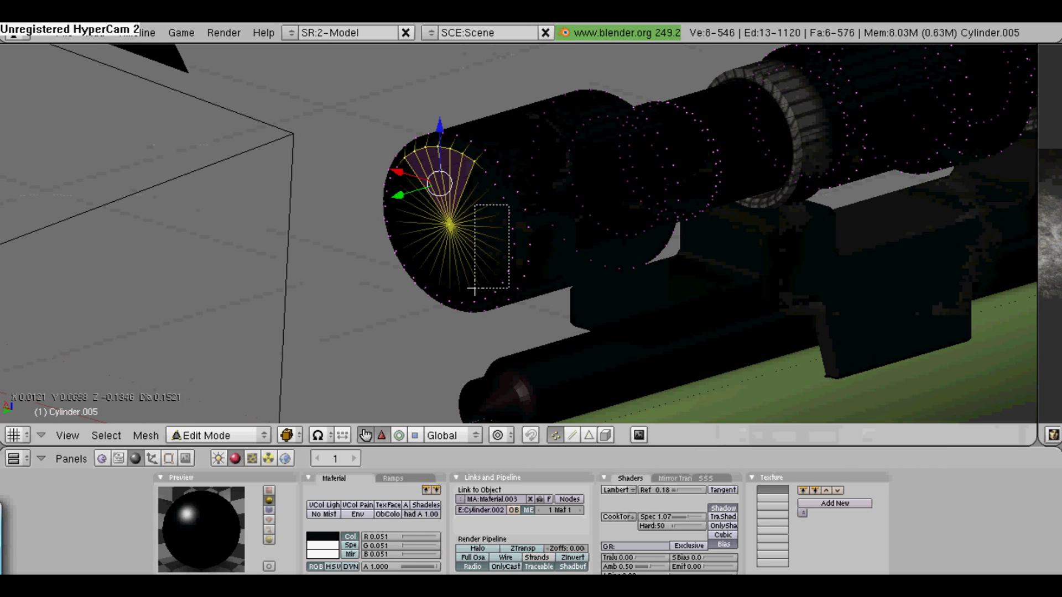
drag(474, 289, 475, 289)
drag(507, 184, 480, 181)
key(b)
key(b)
drag(412, 169, 390, 192)
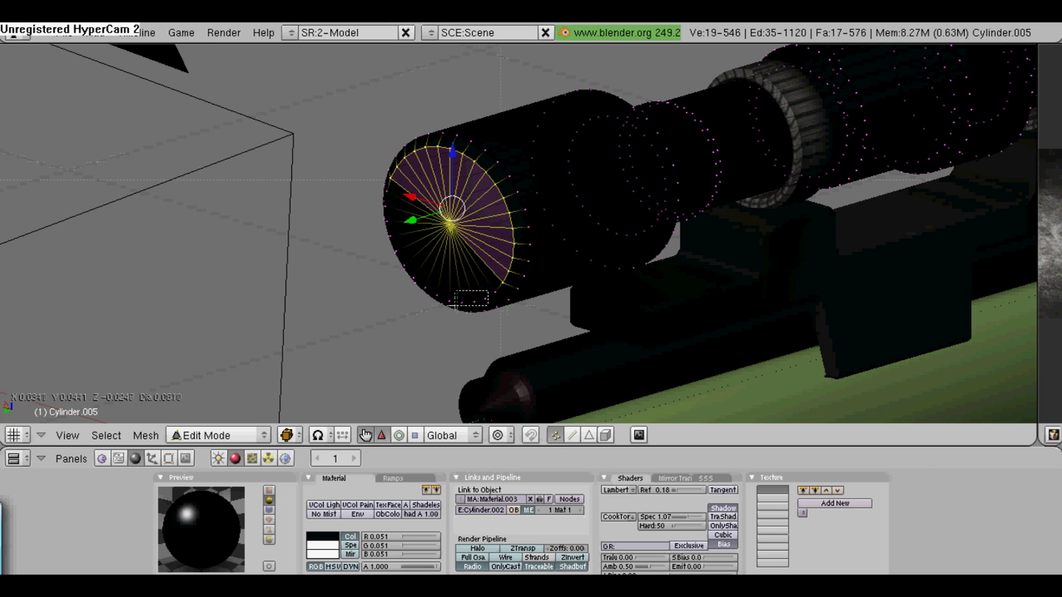
drag(453, 305, 454, 305)
key(b)
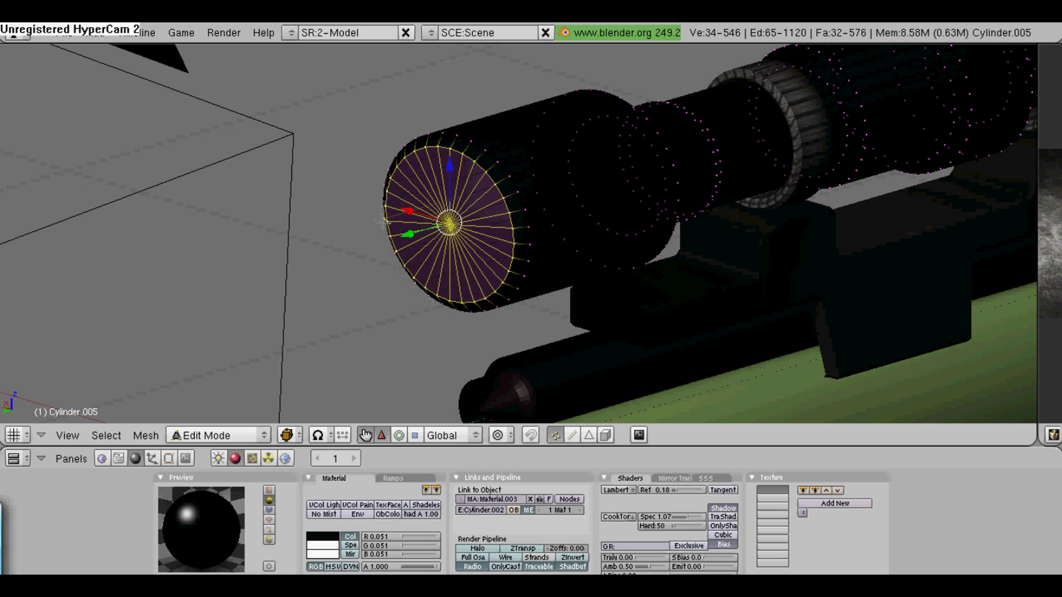
Move the selected eyepiece end face about 0.12 units along Y into the scope tube
scroll(382, 221, up, 3)
scroll(281, 221, down, 4)
key(e)
key(Escape)
key(g)
key(x)
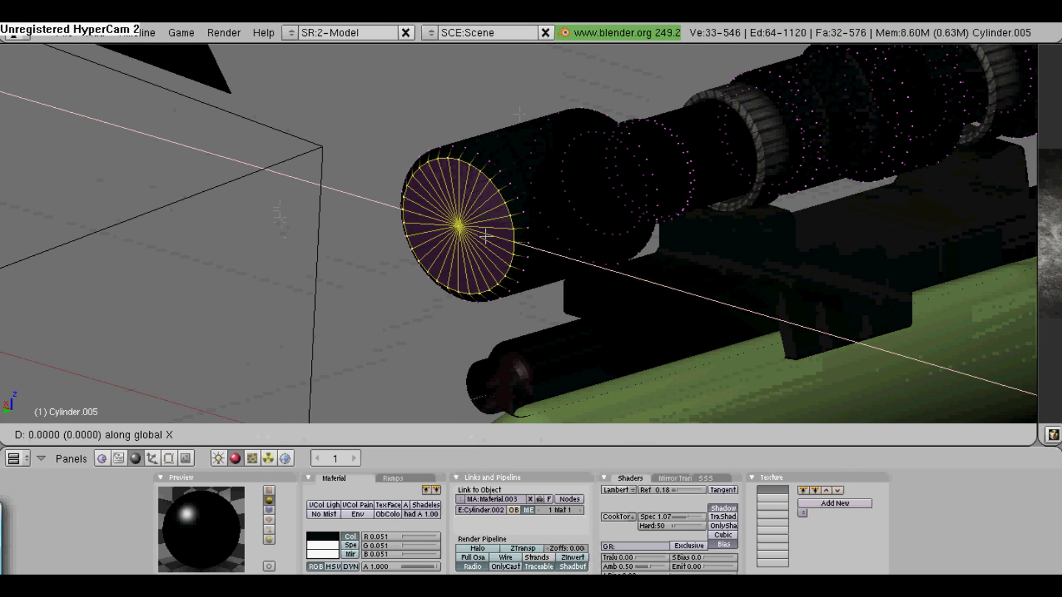
key(y)
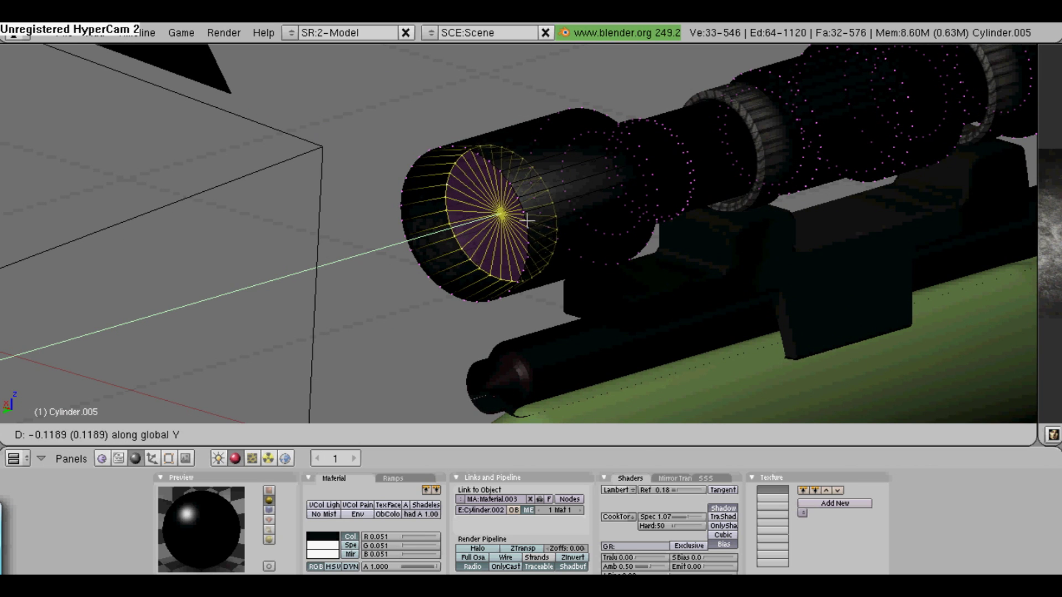
click(550, 232)
middle_drag(550, 232, 553, 243)
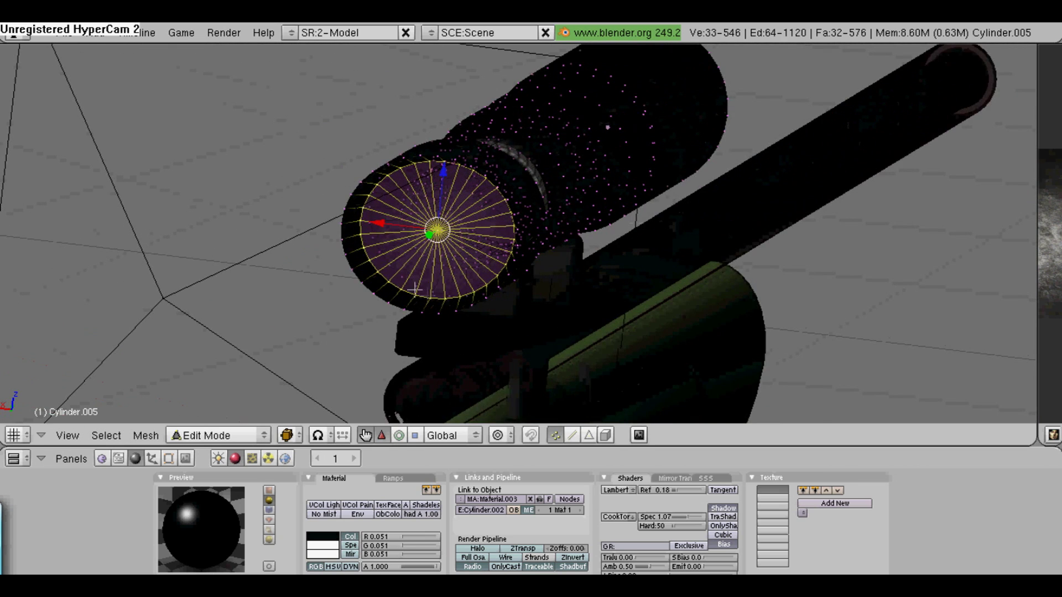
Extrude the recessed eyepiece face about 0.07 units along its normal and separate it from the scope
scroll(427, 271, up, 2)
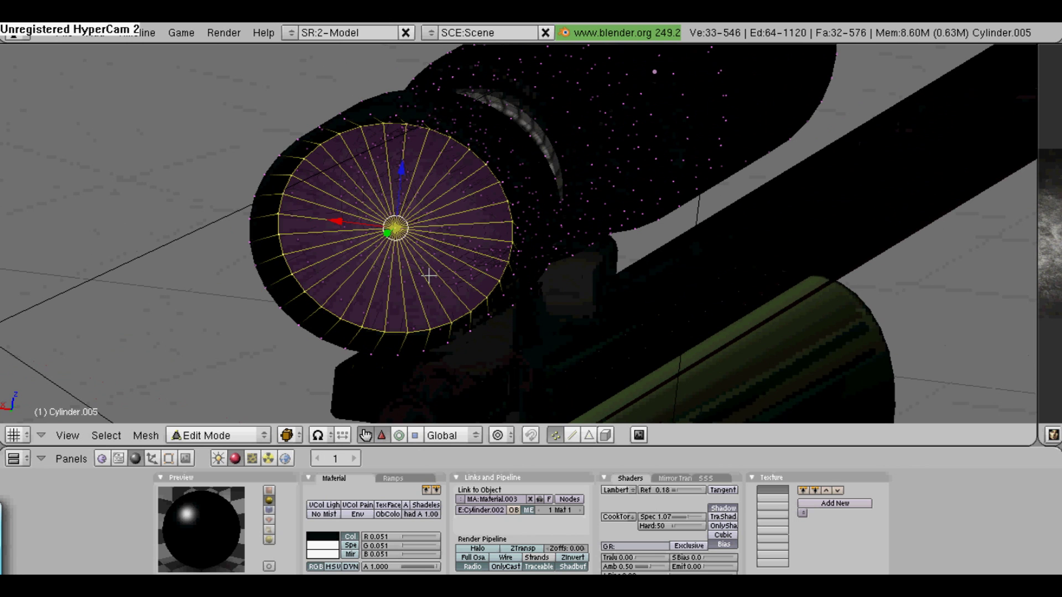
key(p)
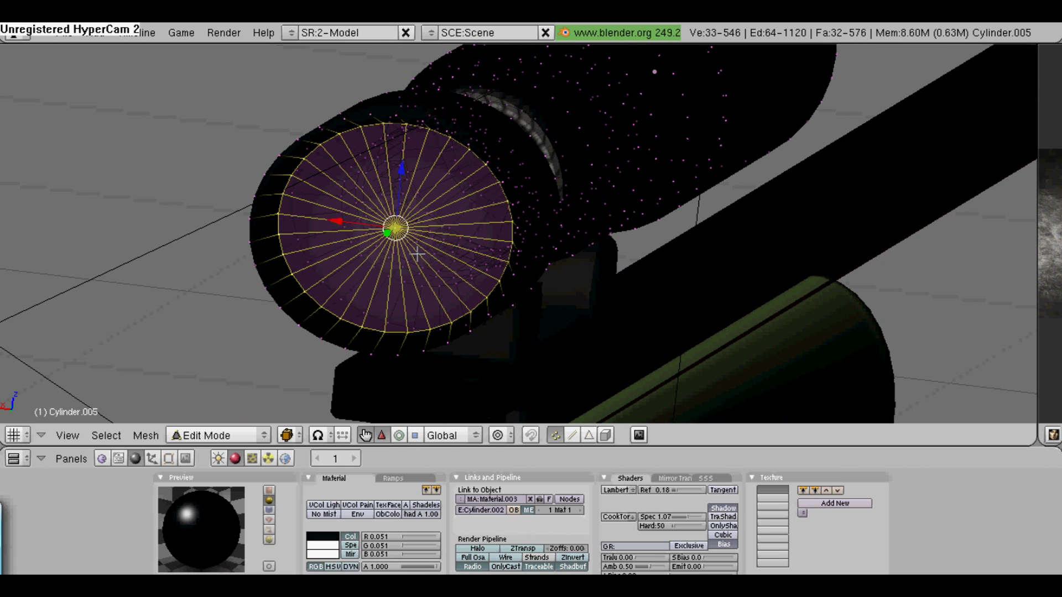
key(e)
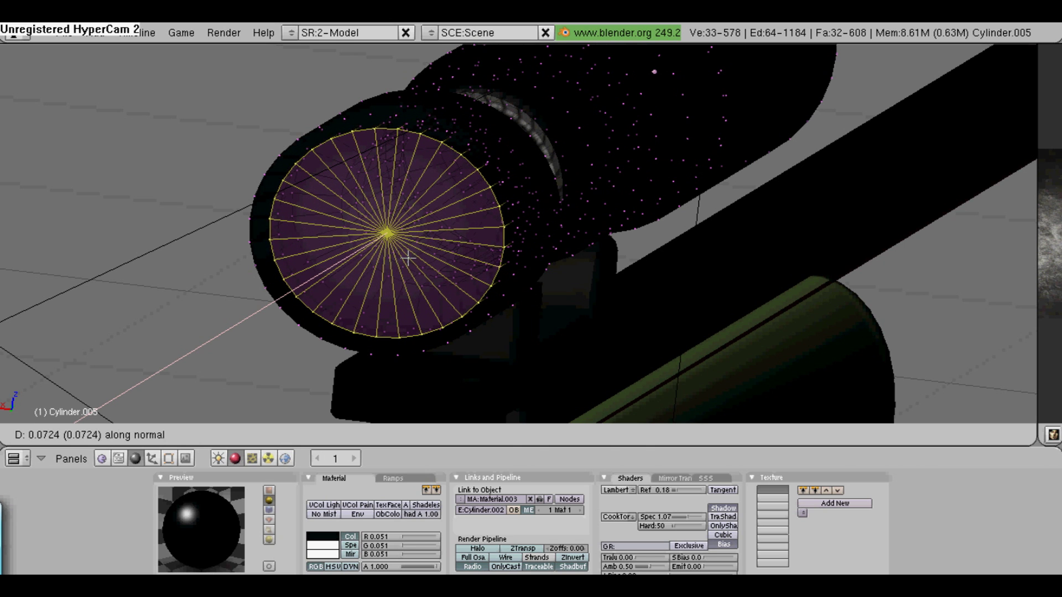
click(408, 258)
key(p)
click(409, 258)
Add a UV sphere in Object Mode and scale it down to roughly the size of the scope's eyepiece
middle_drag(410, 254, 300, 343)
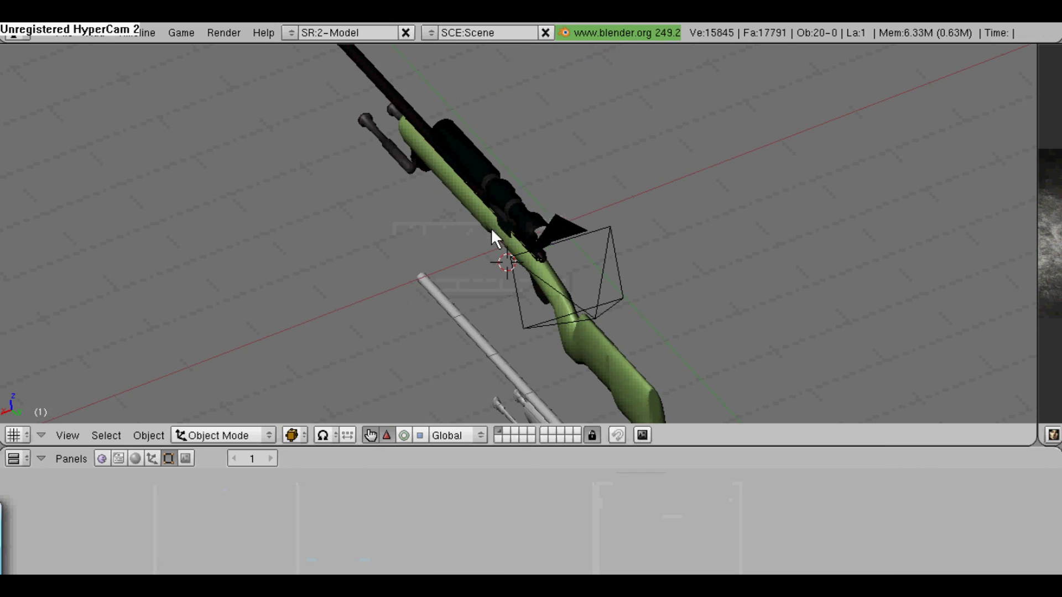
middle_drag(490, 228, 664, 266)
key(space)
mouse_move(792, 272)
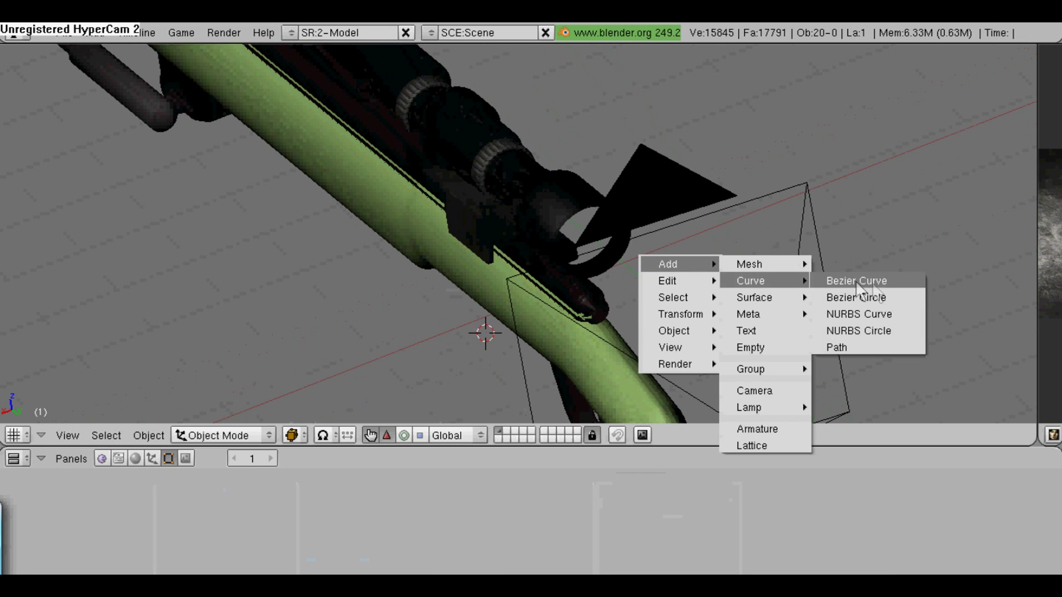
click(884, 314)
click(962, 326)
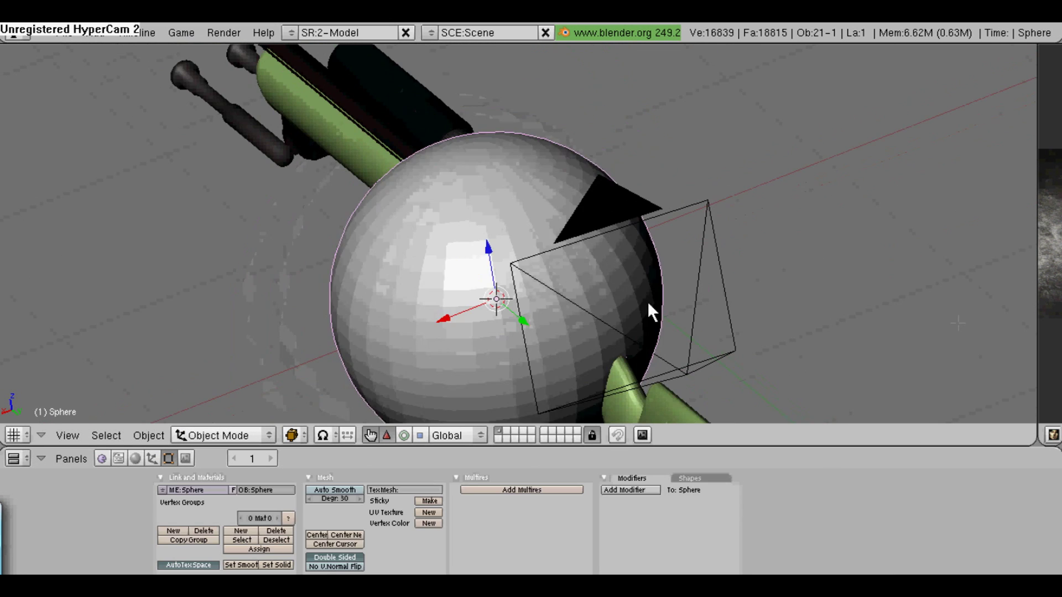
key(s)
click(489, 294)
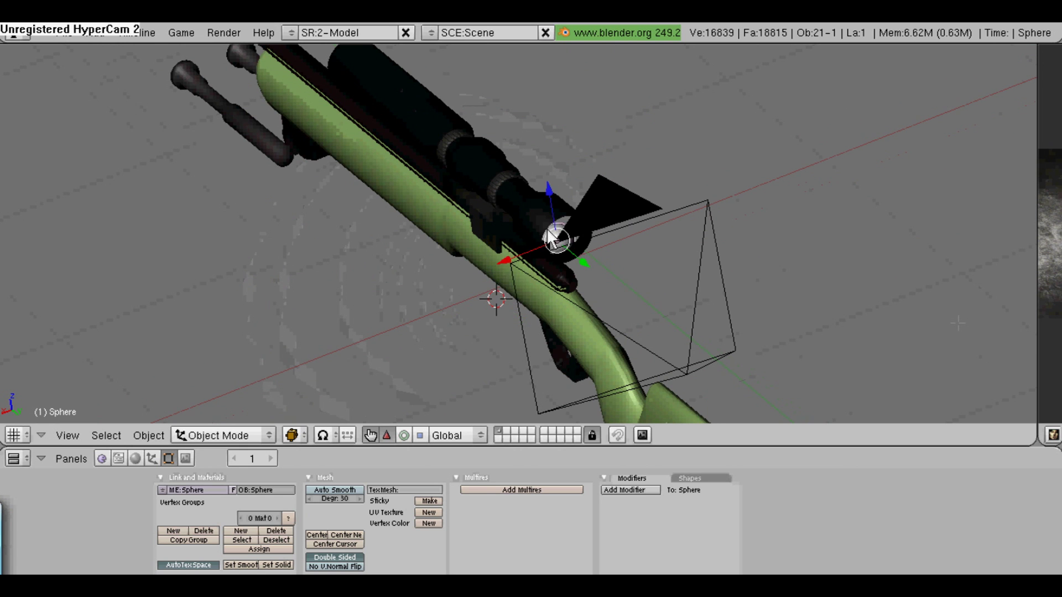
Move the sphere onto the eyepiece end of the scope in top view
scroll(565, 297, up, 3)
click(67, 436)
click(88, 296)
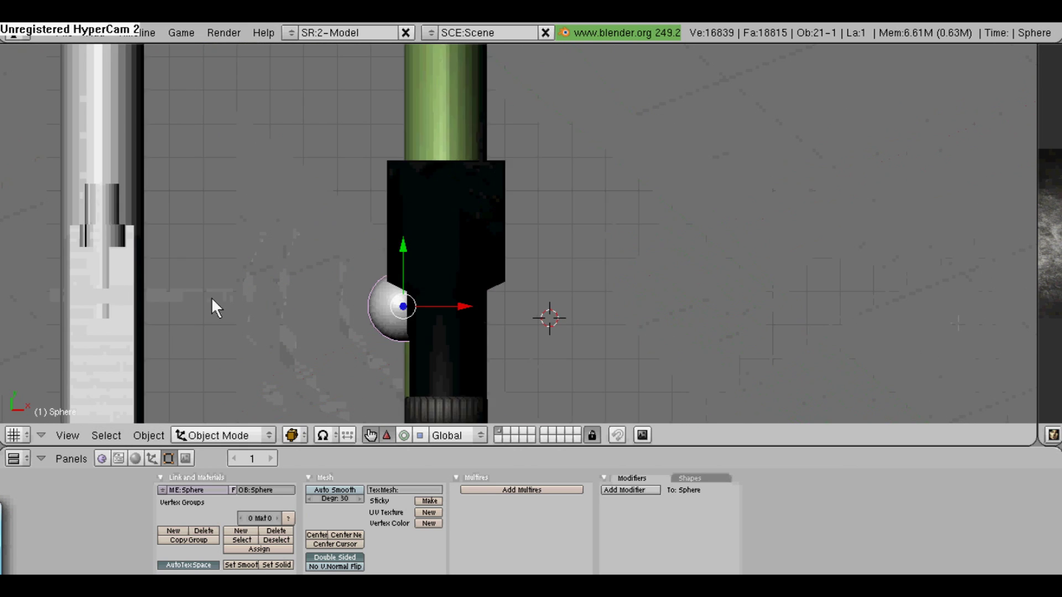
scroll(436, 317, down, 2)
key(g)
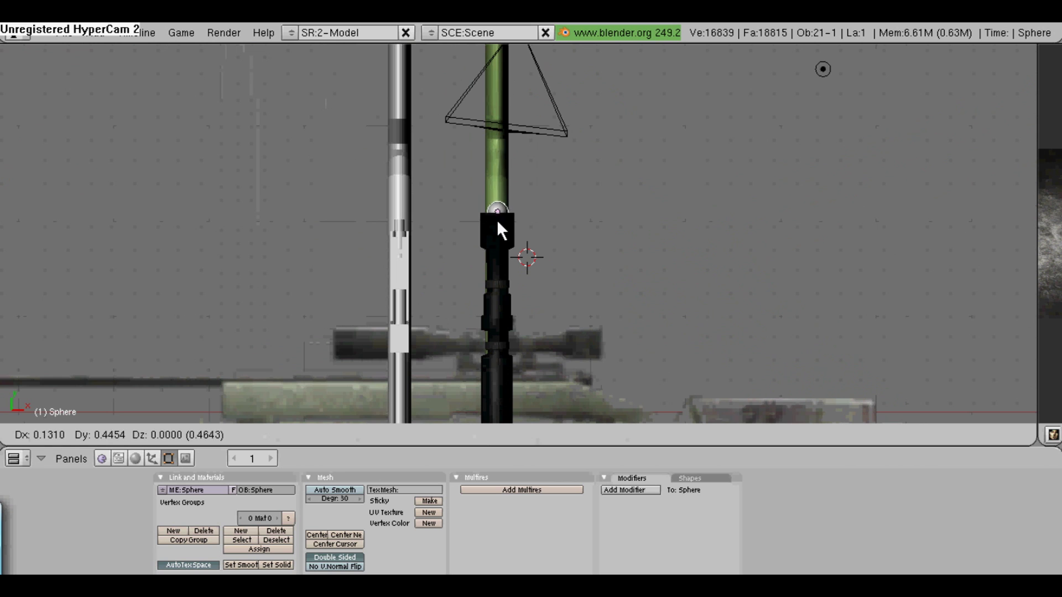
click(498, 221)
key(s)
key(x)
key(y)
right_click(499, 235)
Move the sphere beside the rifle and flatten it along Y to about 0.31 of its size
drag(499, 237, 586, 205)
key(g)
key(y)
right_click(586, 204)
key(y)
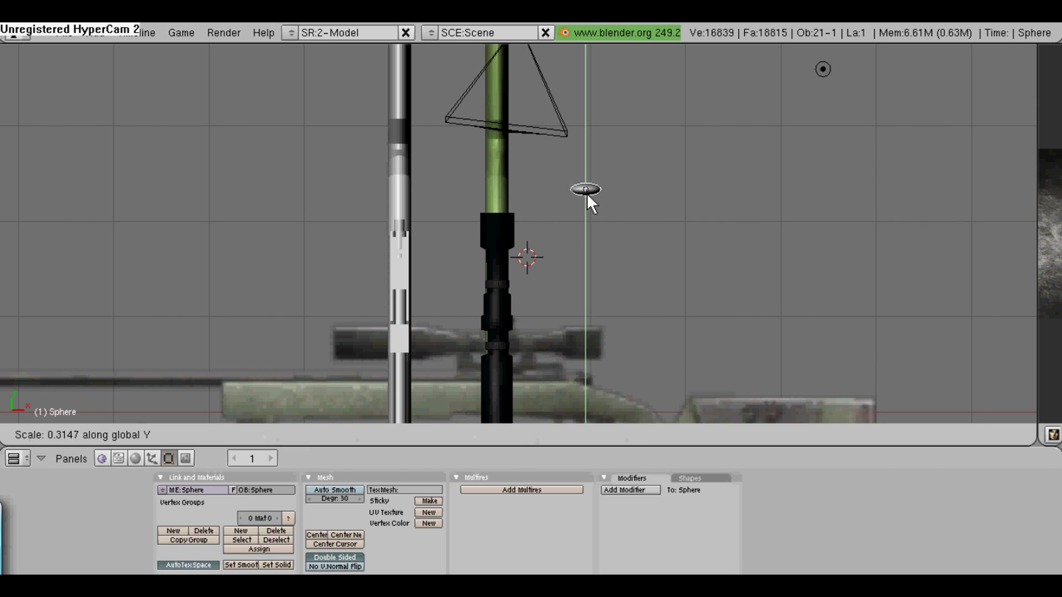
click(586, 195)
Move the flattened sphere back onto the eyepiece end of the scope
key(g)
click(519, 215)
key(g)
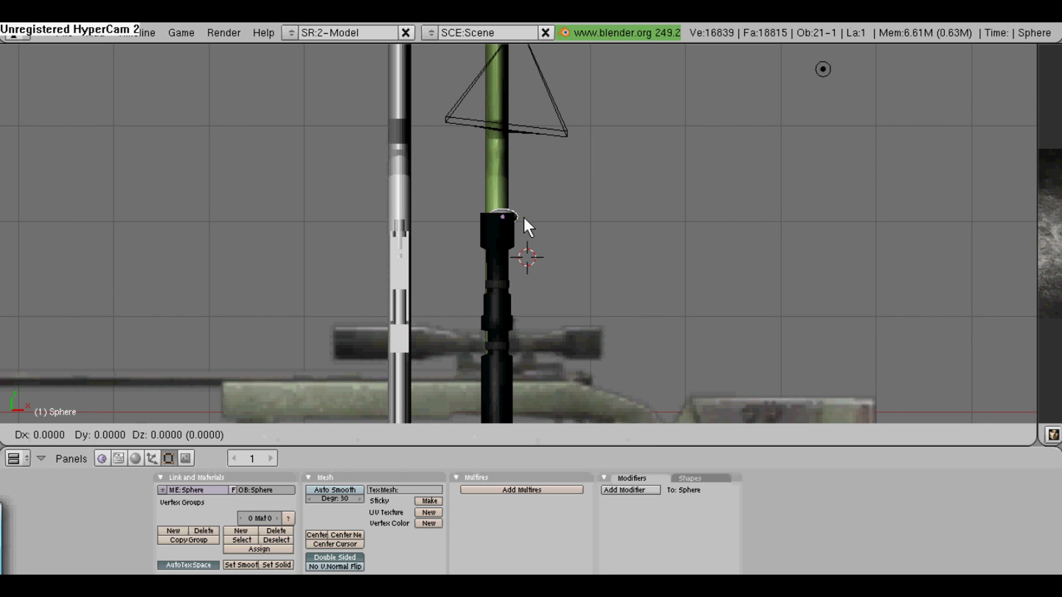
click(516, 219)
Switch the 3D view to wireframe display and fine-position the flattened sphere inside the scope's eyepiece
click(68, 435)
click(291, 435)
click(299, 412)
key(g)
click(510, 230)
Raise the flattened sphere along Z by about 0.23 in side view to line it up with the scope's eyepiece
click(67, 435)
click(114, 258)
key(g)
key(z)
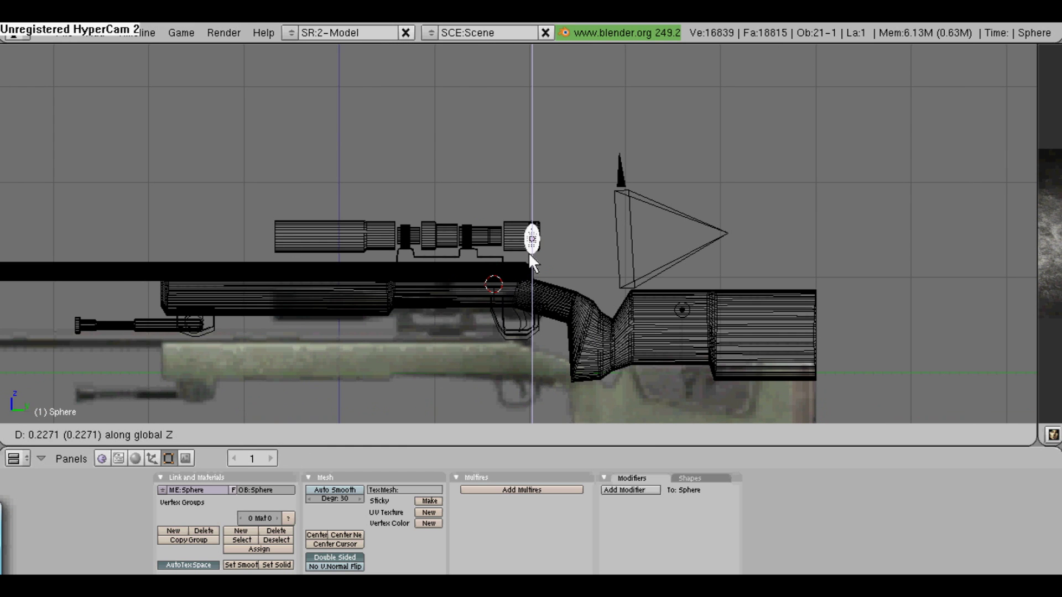
click(527, 250)
Scale the flattened sphere down to about 0.83 so it fits inside the eyepiece, and deselect it
key(s)
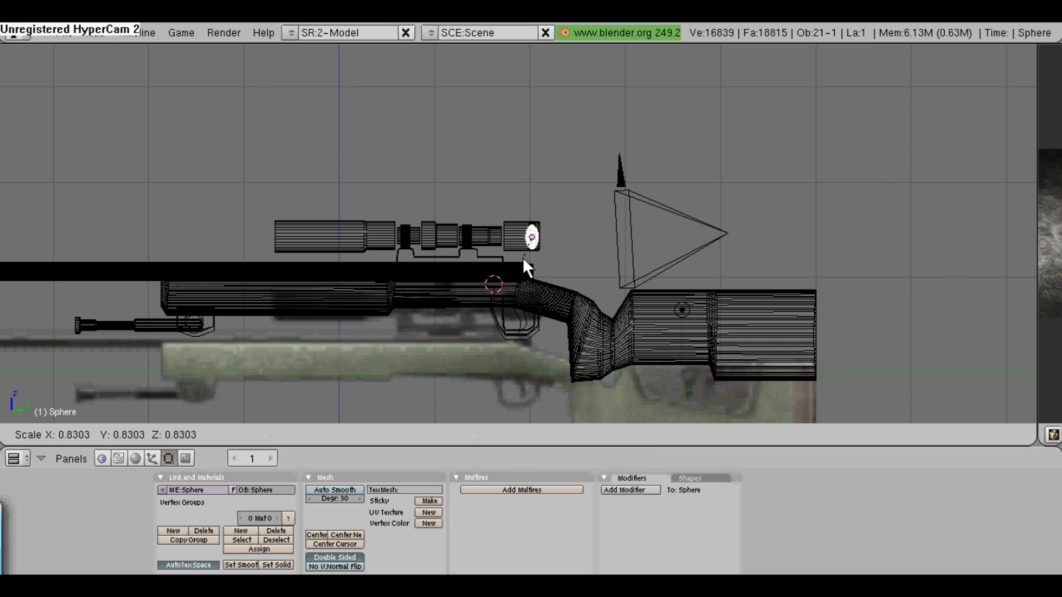
click(523, 260)
key(a)
scroll(578, 264, up, 5)
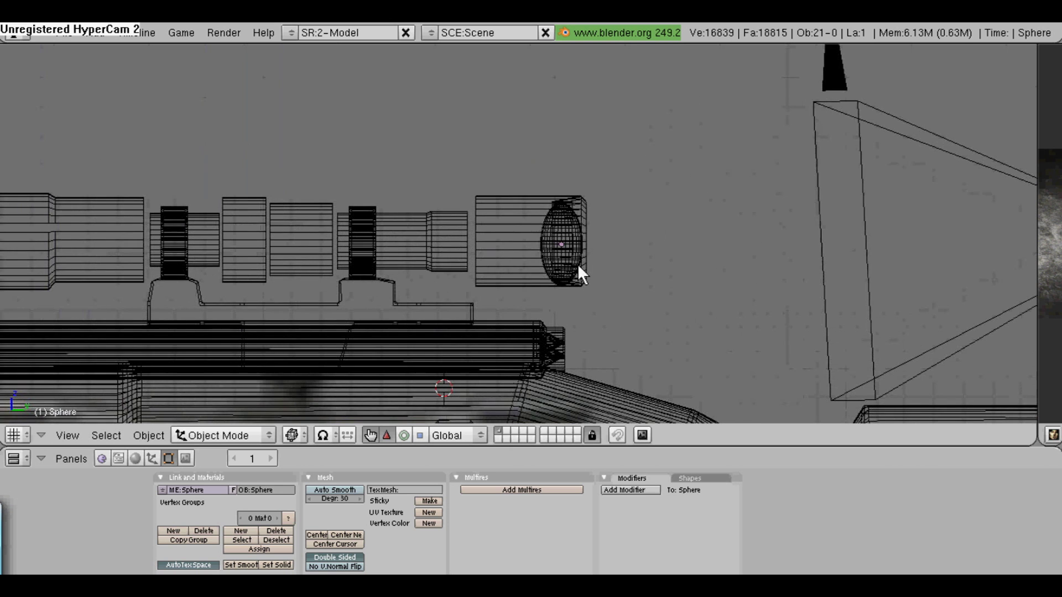
Switch the 3D view to shaded display and select the lens sphere in the scope's eyepiece
click(199, 435)
click(299, 435)
click(309, 371)
middle_drag(507, 245, 645, 252)
right_click(644, 251)
click(645, 251)
key(g)
key(x)
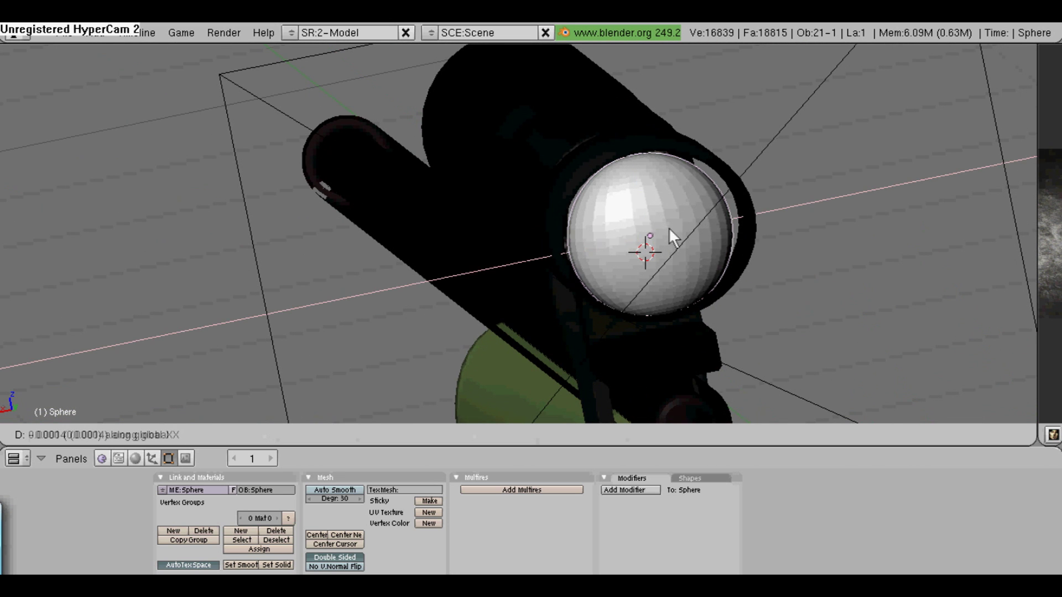
key(Escape)
Widen the lens sphere along X and shift it slightly along X so it fills the eyepiece opening
key(s)
key(x)
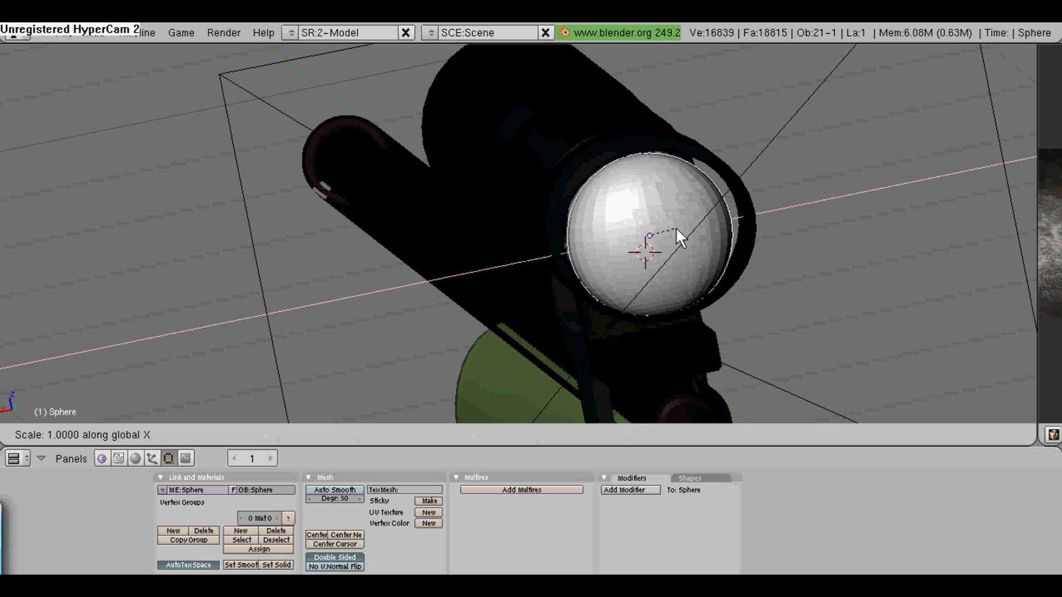
click(679, 230)
key(g)
key(x)
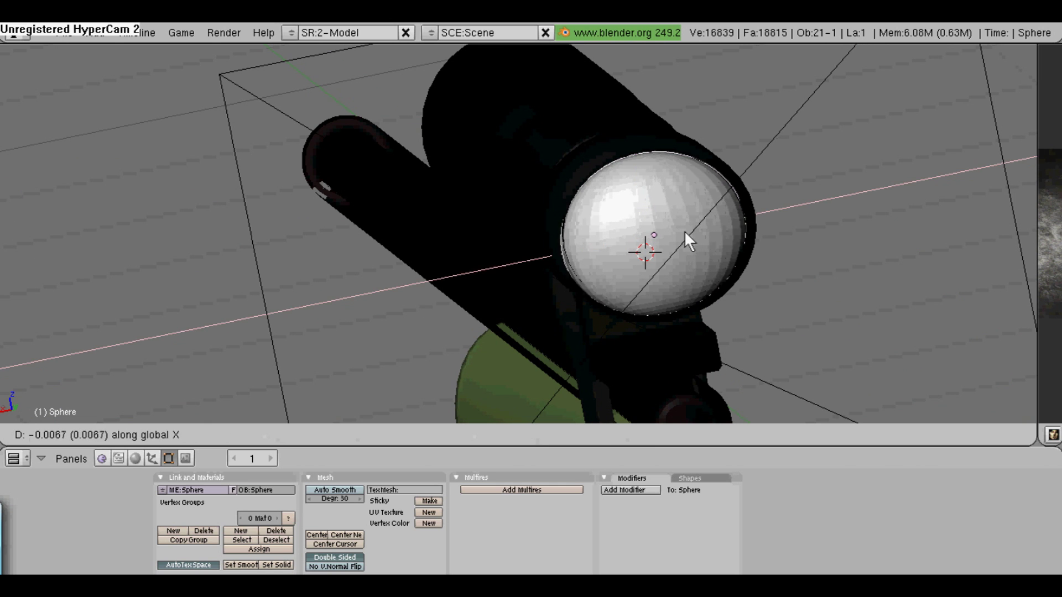
click(689, 231)
Centre the sphere's mesh within the eyepiece in front view, moving it along X and about 0.007 along Z, and return to Object Mode
click(68, 435)
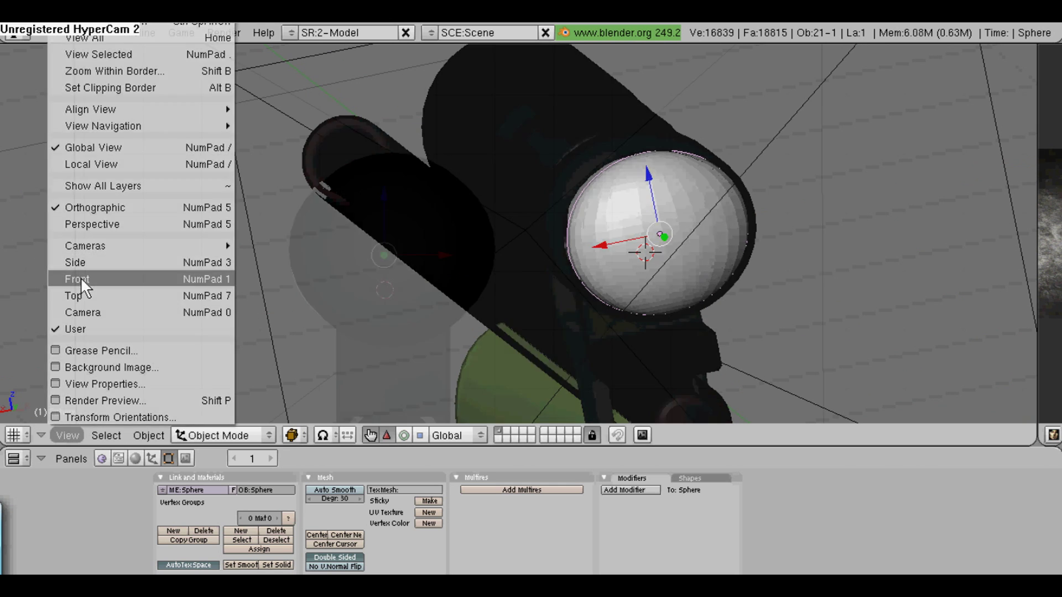
click(76, 277)
key(Tab)
key(g)
key(x)
key(x)
key(z)
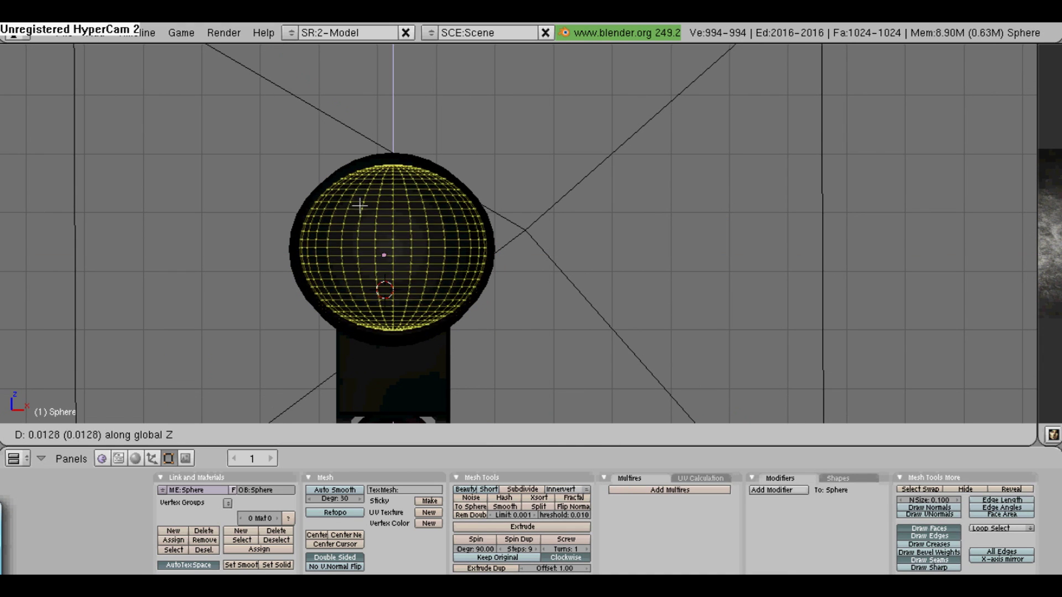
key(Escape)
key(x)
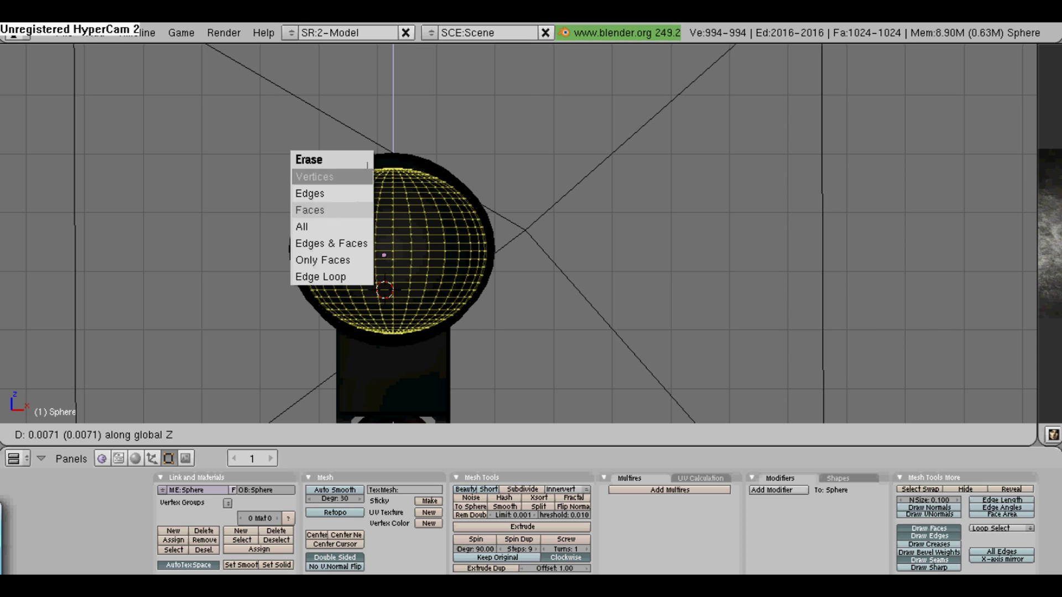
key(a)
middle_drag(456, 308, 292, 394)
click(218, 435)
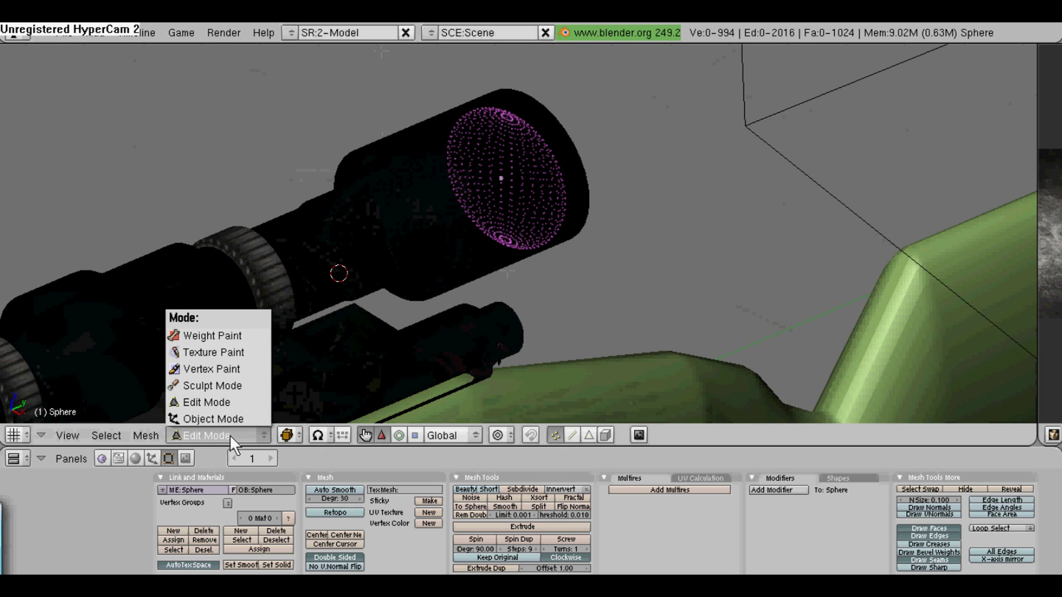
click(227, 417)
Select the lens sphere and add a new material to it
middle_drag(688, 246, 620, 255)
key(a)
scroll(617, 245, down, 2)
right_click(569, 228)
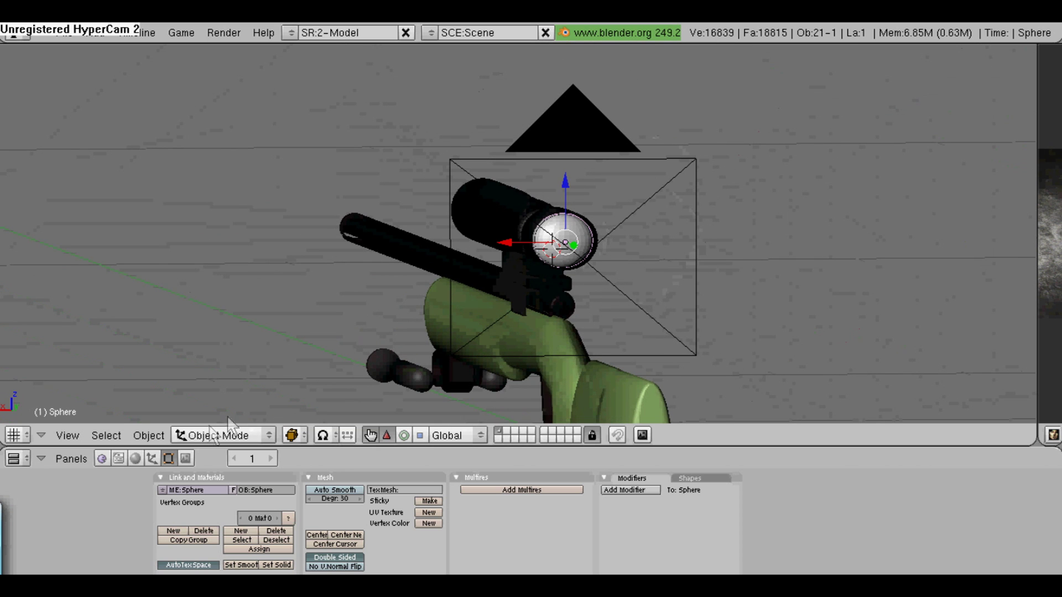
click(135, 458)
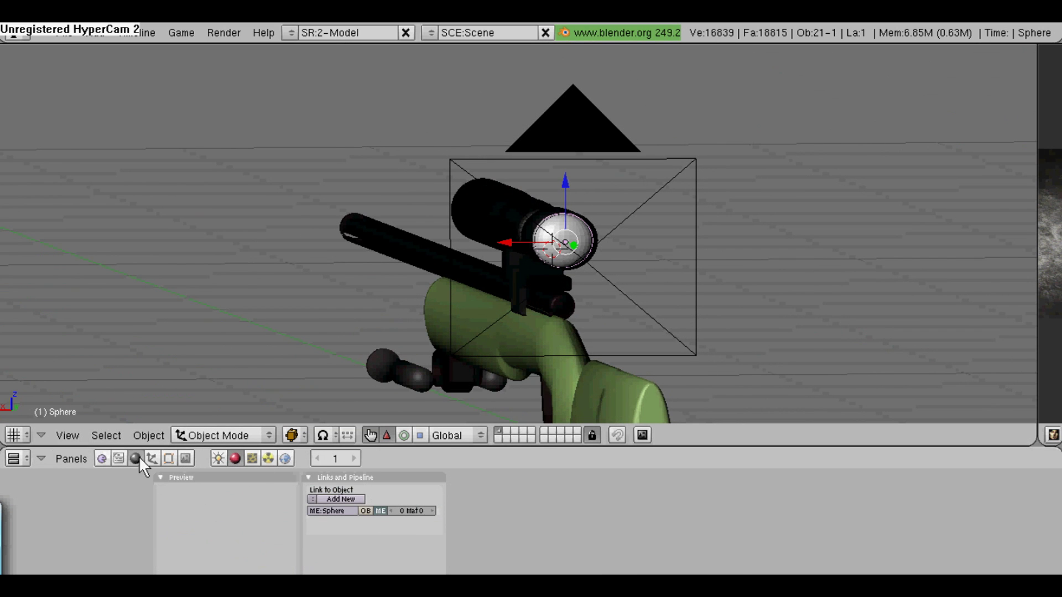
click(343, 499)
scroll(596, 293, up, 3)
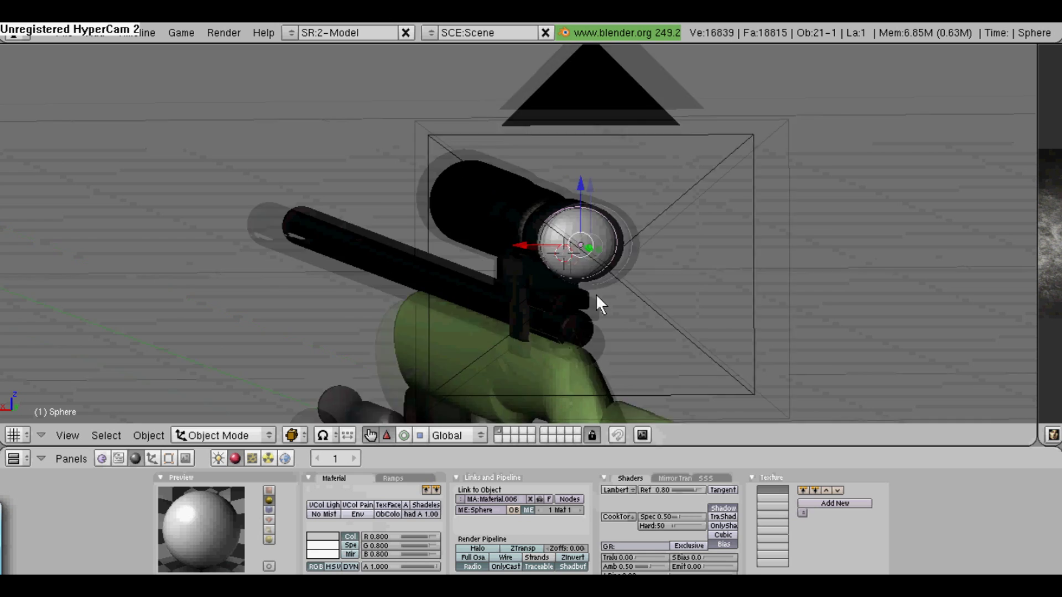
Set the lens material's colour to blue with R 0.000, G 0.273 and B 1.000
click(309, 534)
click(324, 529)
click(360, 442)
click(293, 539)
click(332, 526)
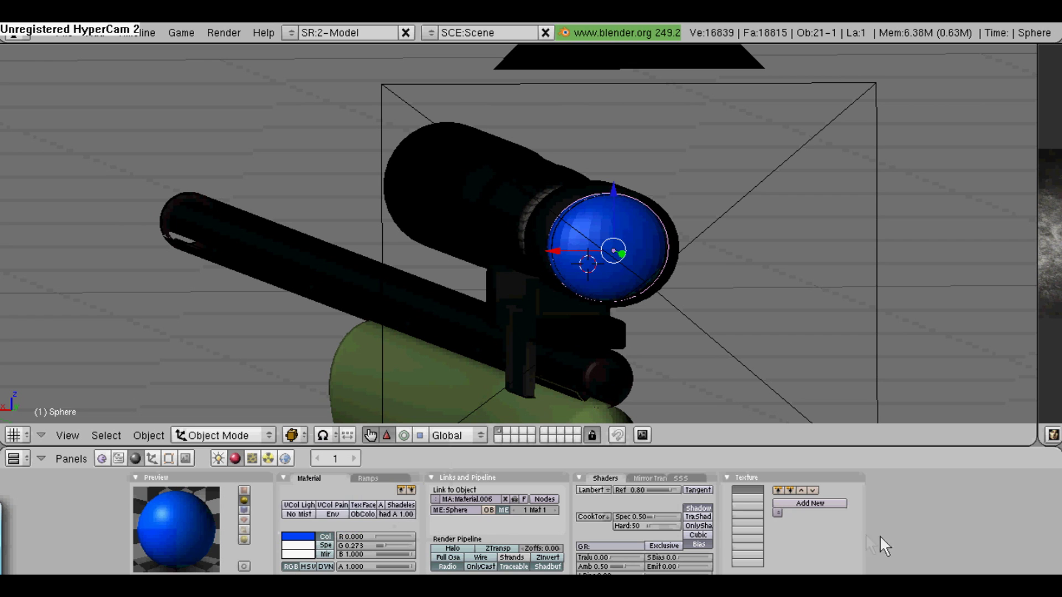
Enable ray mirror reflection and ray transparency on the lens material, raising the reflectivity and setting the IOR to 1.22
click(641, 479)
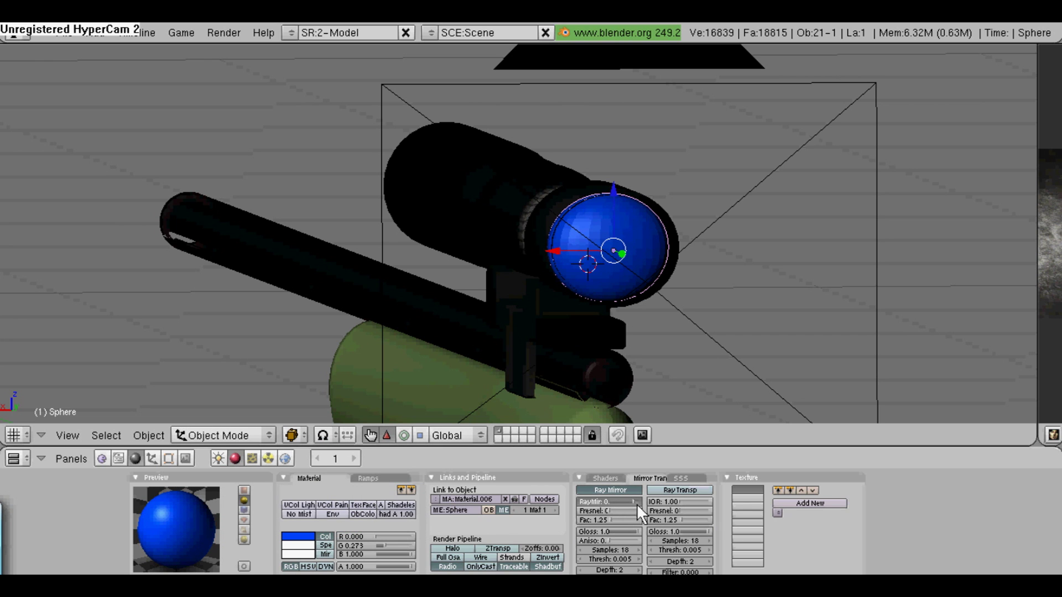
click(636, 503)
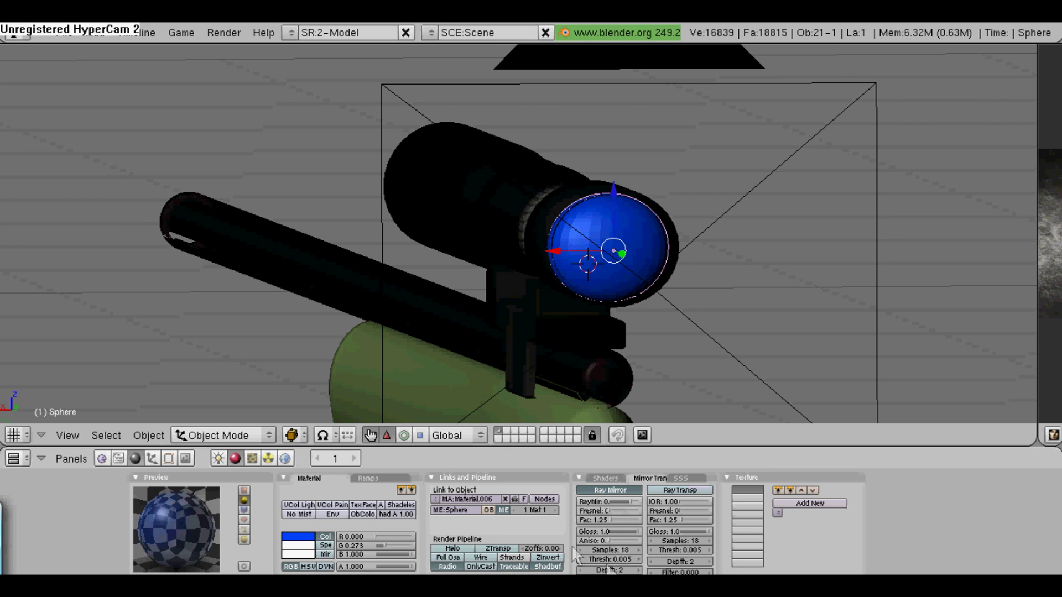
middle_drag(835, 541, 842, 496)
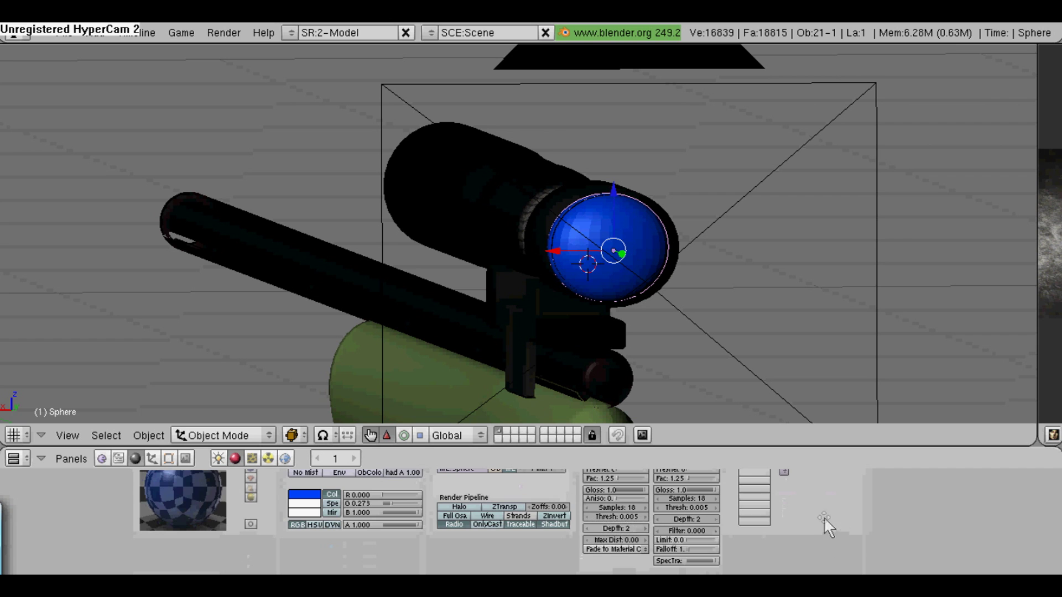
key(Home)
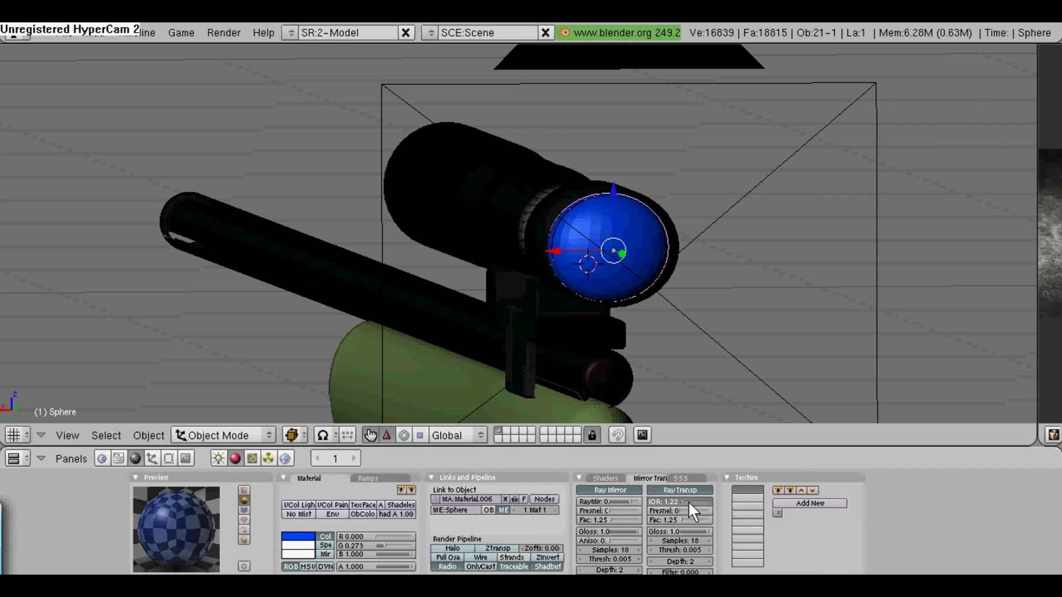
scroll(907, 497, left, 2)
Render the current frame to check the blue lens, and close the render
click(224, 32)
click(224, 46)
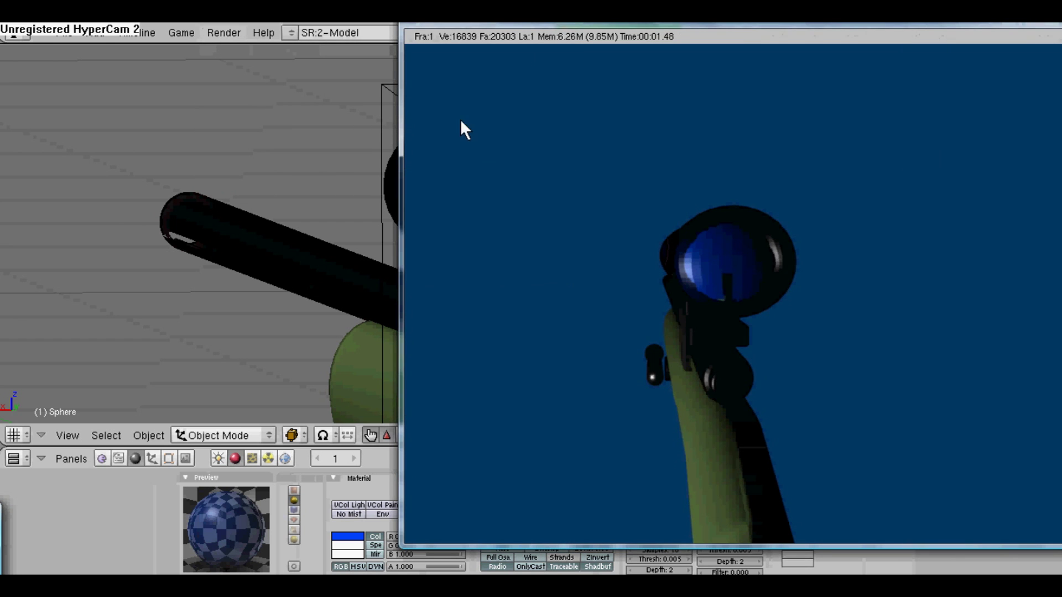
key(Escape)
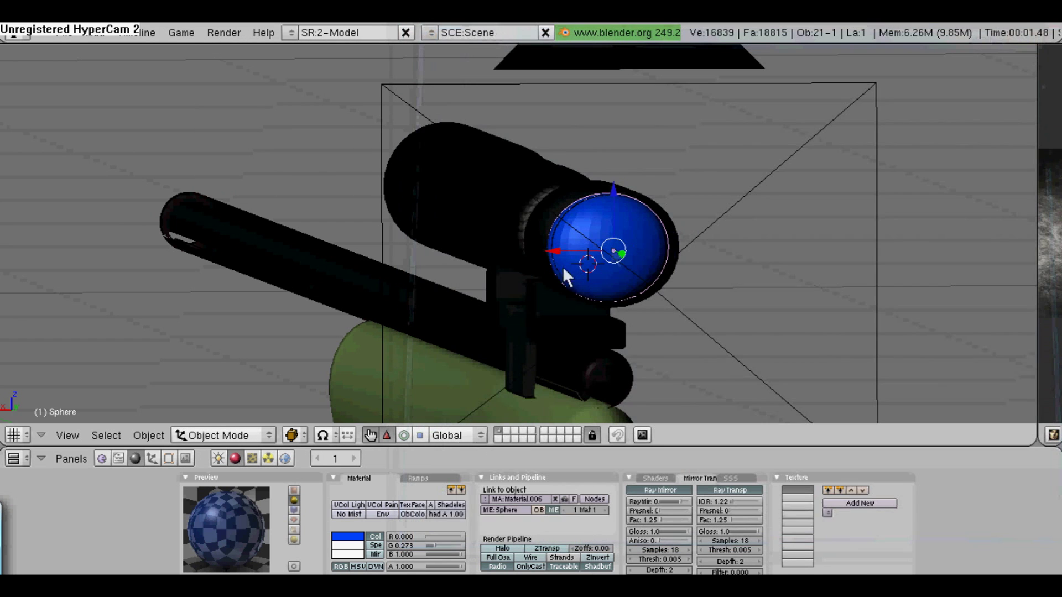
Set the lens sphere to smooth shading and check it with a render of the current frame
click(168, 458)
click(223, 33)
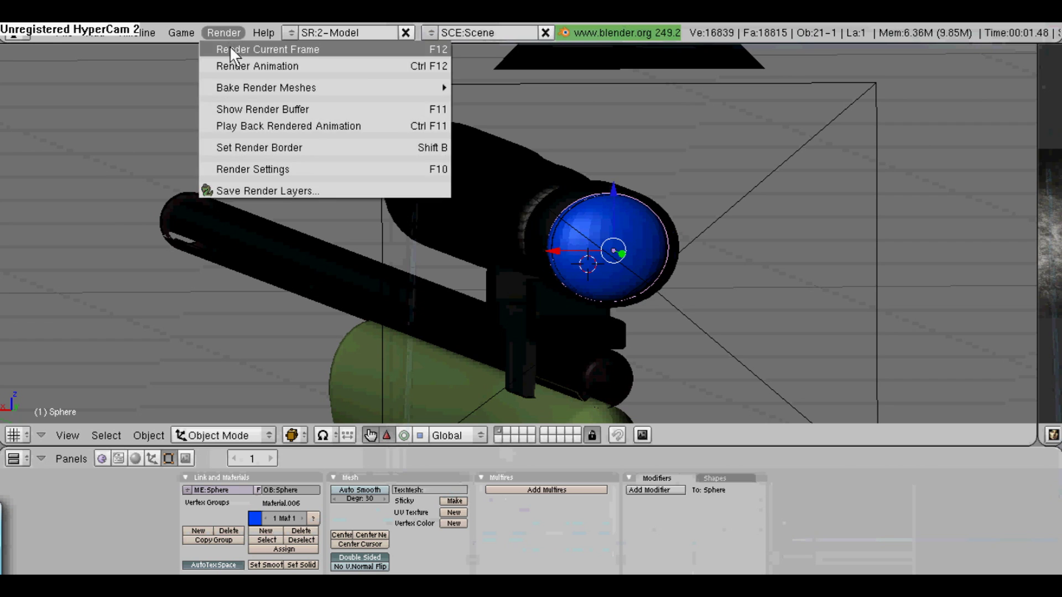
click(224, 45)
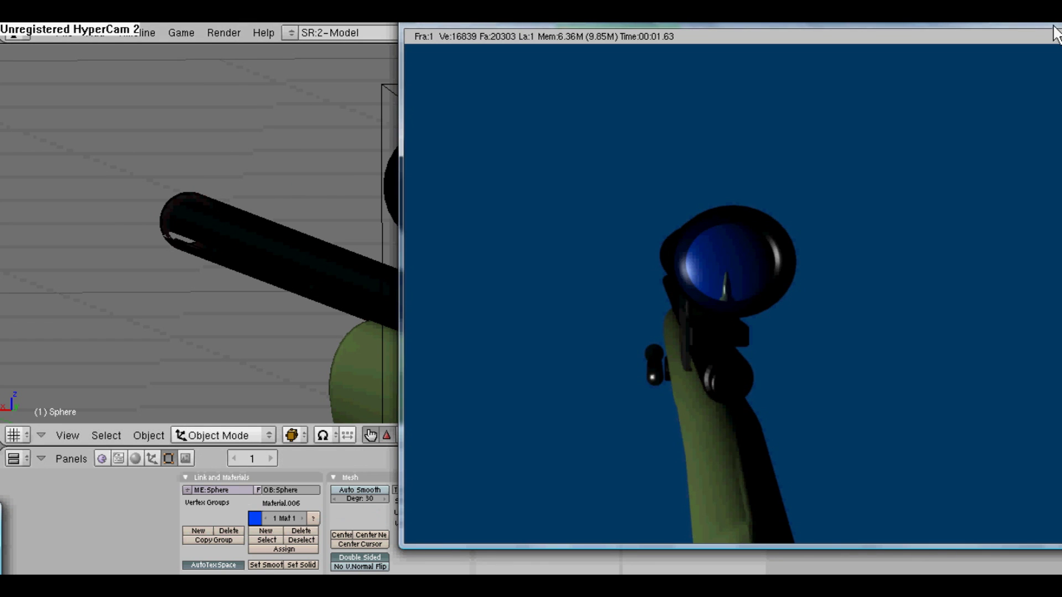
click(1048, 39)
Set the rifle's barrel to smooth shading and check it with a render of the current frame
right_click(595, 381)
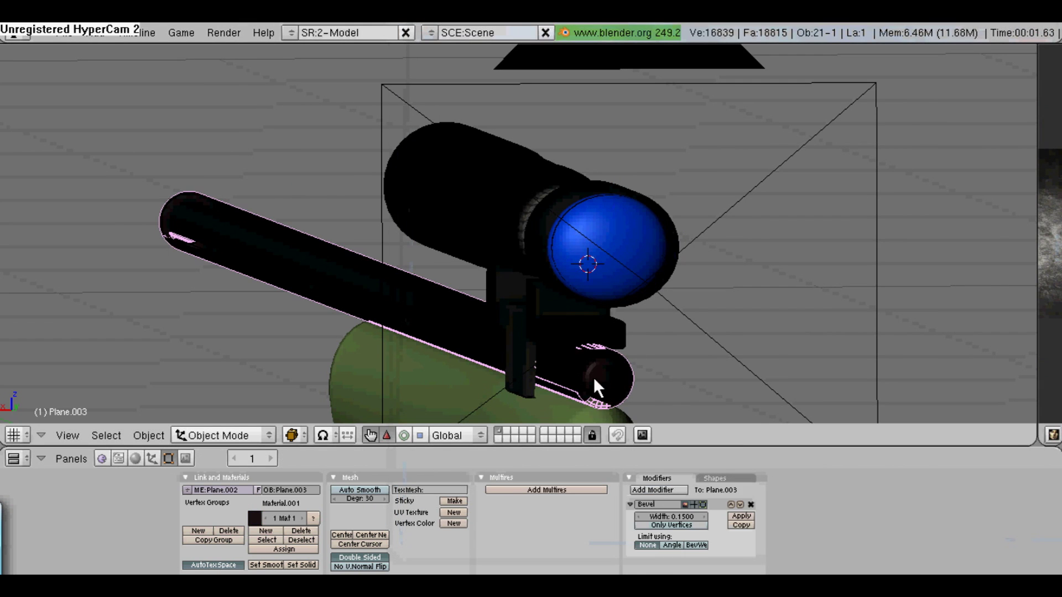
click(224, 33)
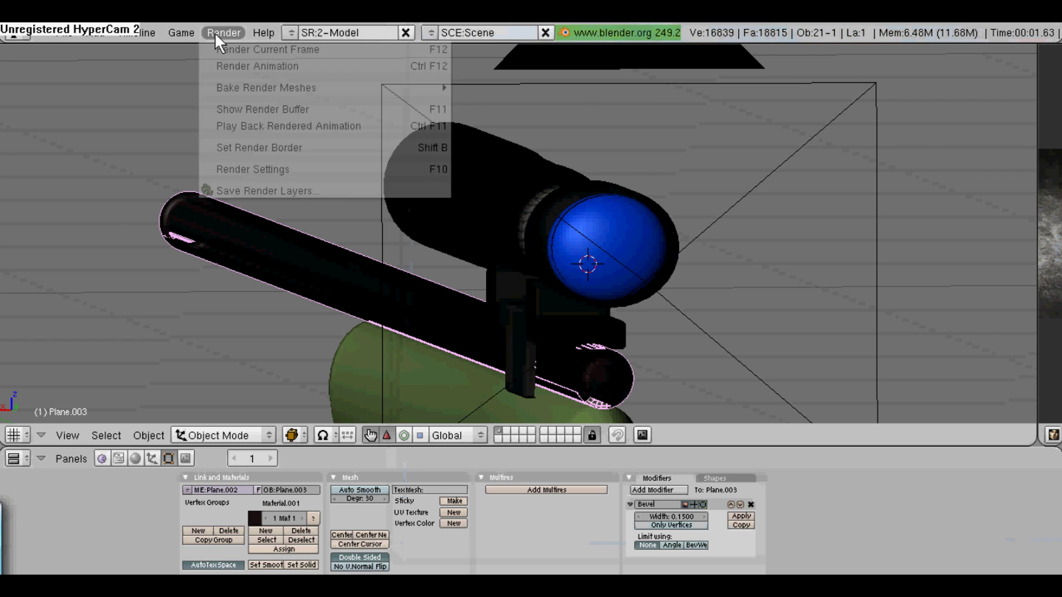
click(224, 45)
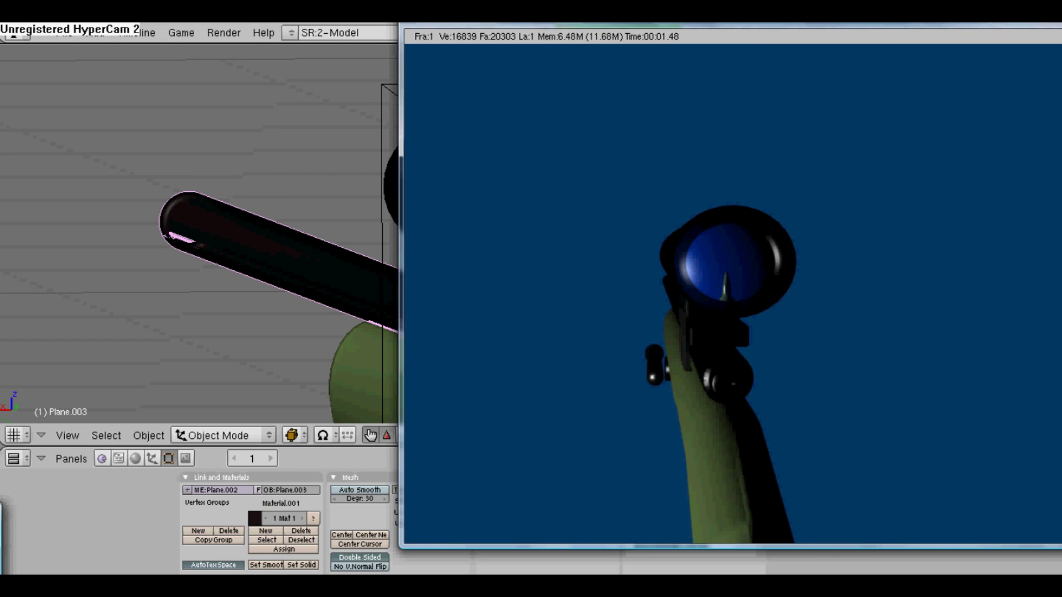
key(Escape)
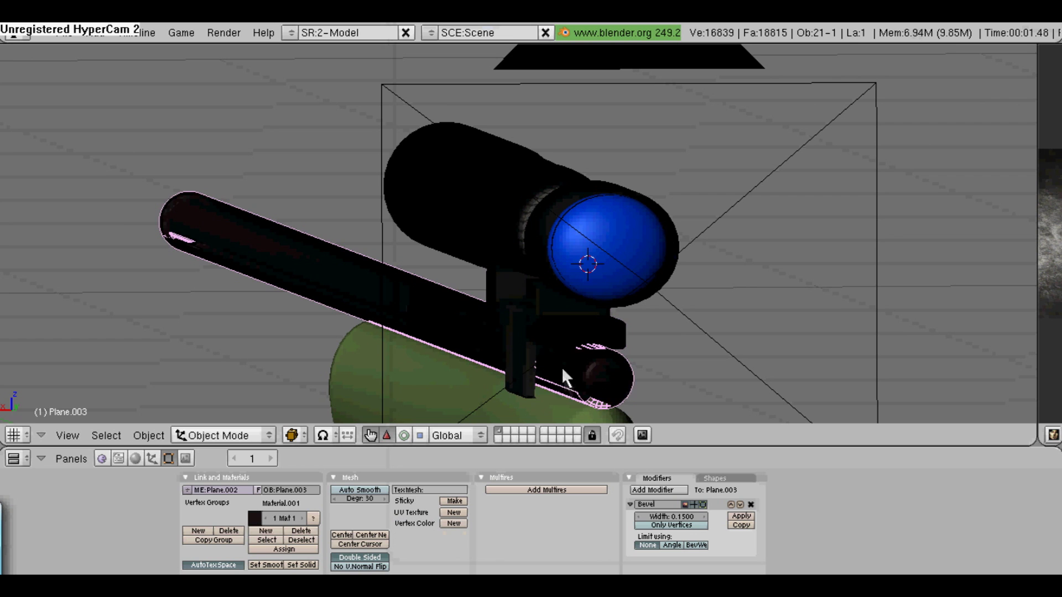
Try a Smooth modifier on the barrel and remove it again
click(661, 491)
click(659, 317)
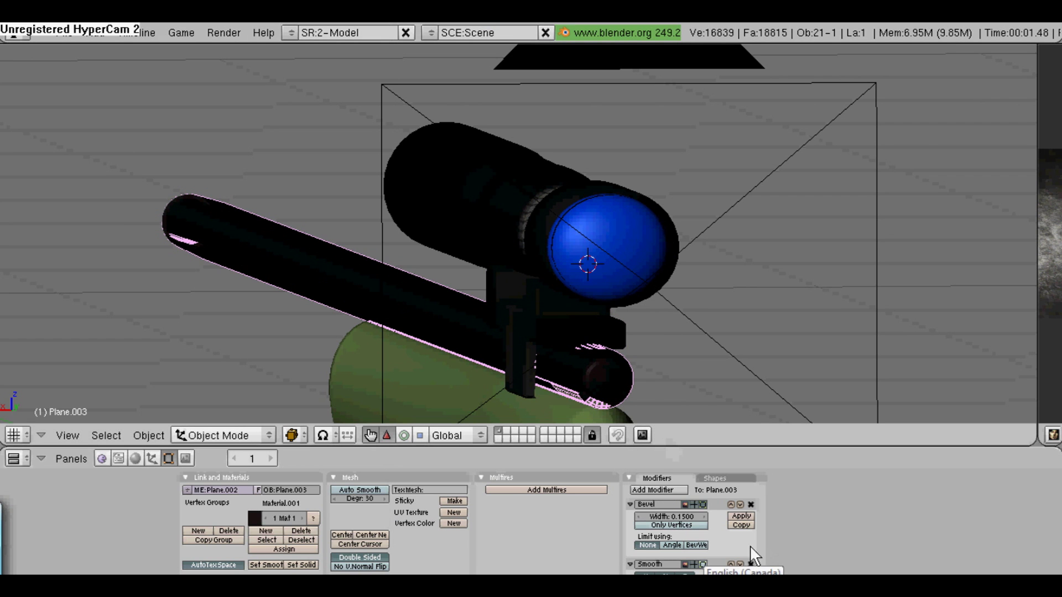
scroll(741, 528, down, 3)
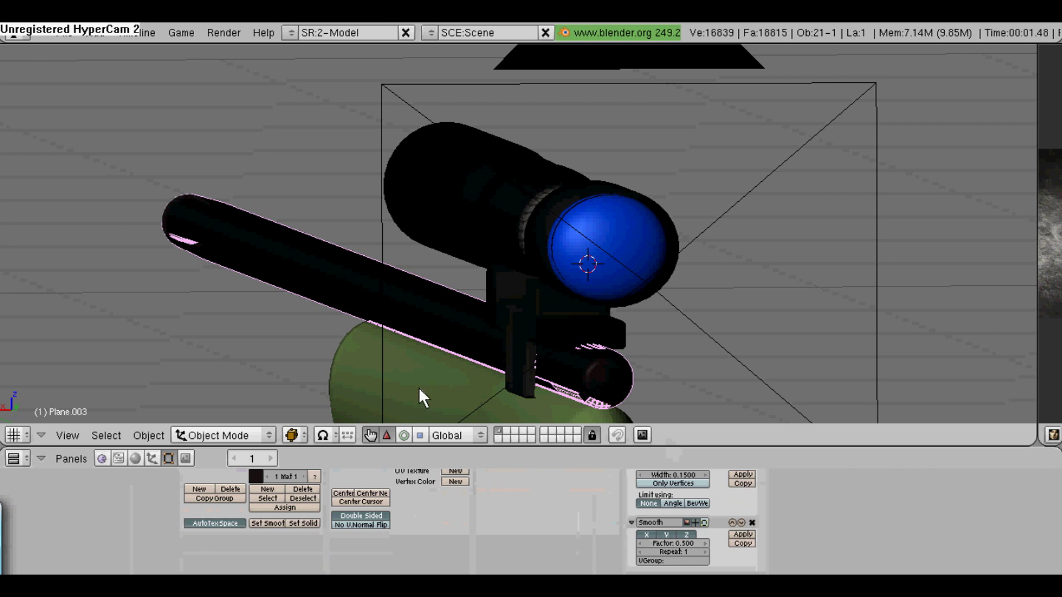
click(751, 523)
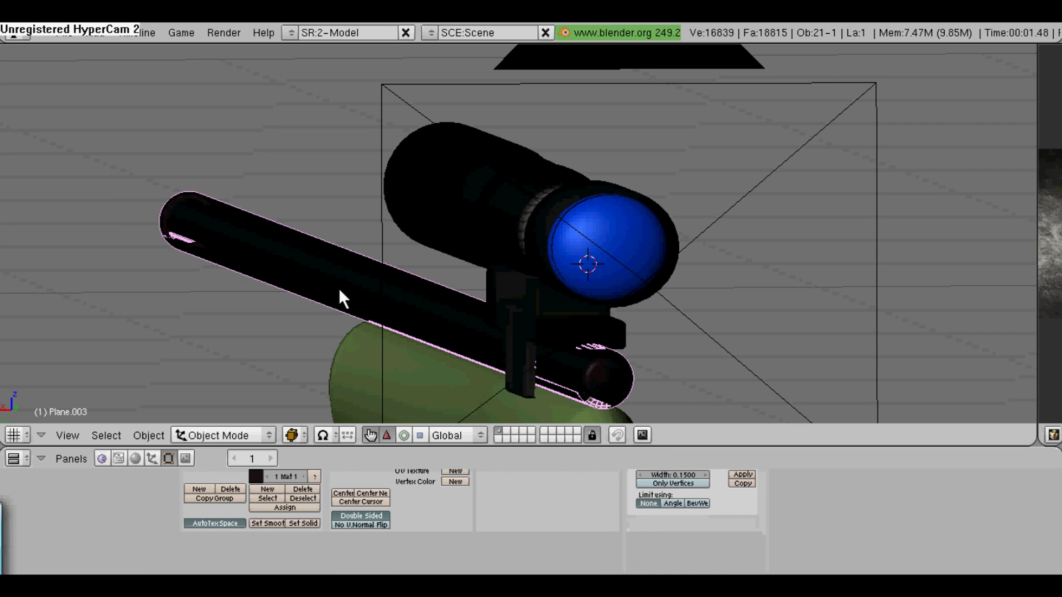
Recalculate the normals of the whole barrel mesh to the outside in Edit Mode, and return to Object Mode
click(222, 436)
click(205, 402)
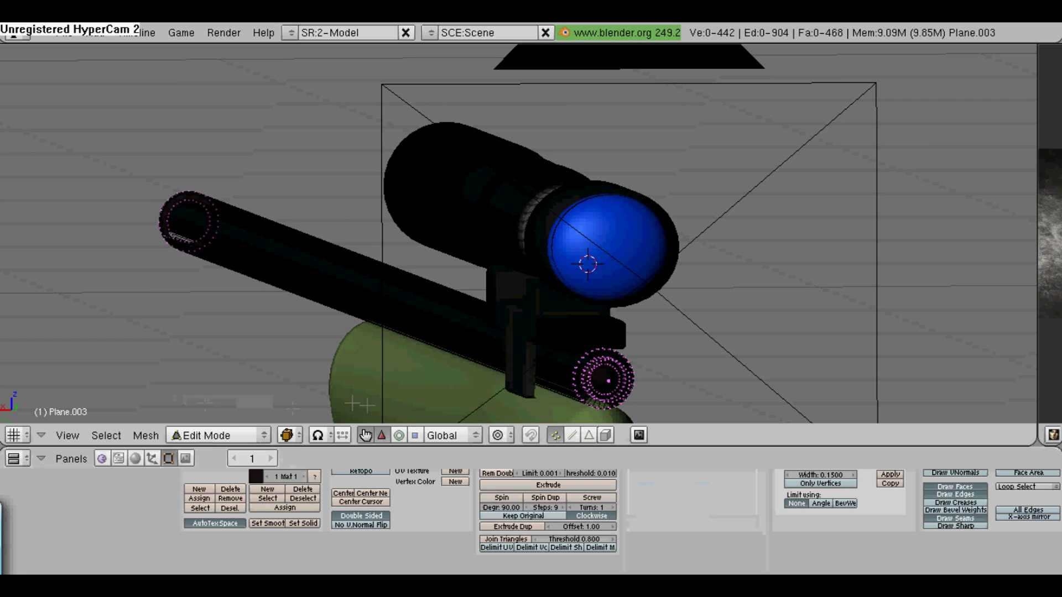
key(a)
key(ctrl+n)
click(332, 340)
click(263, 435)
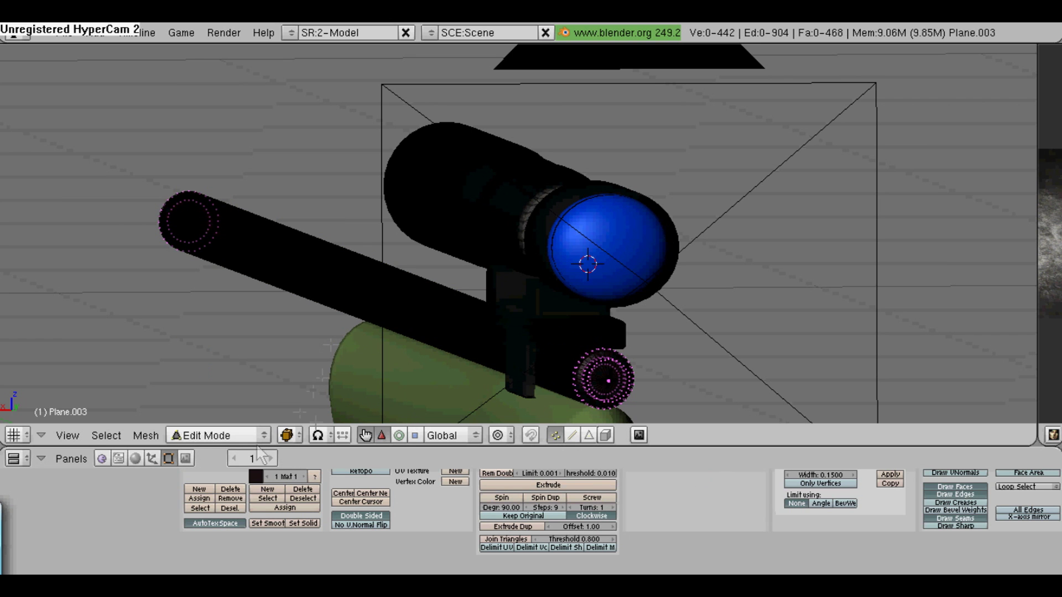
click(221, 419)
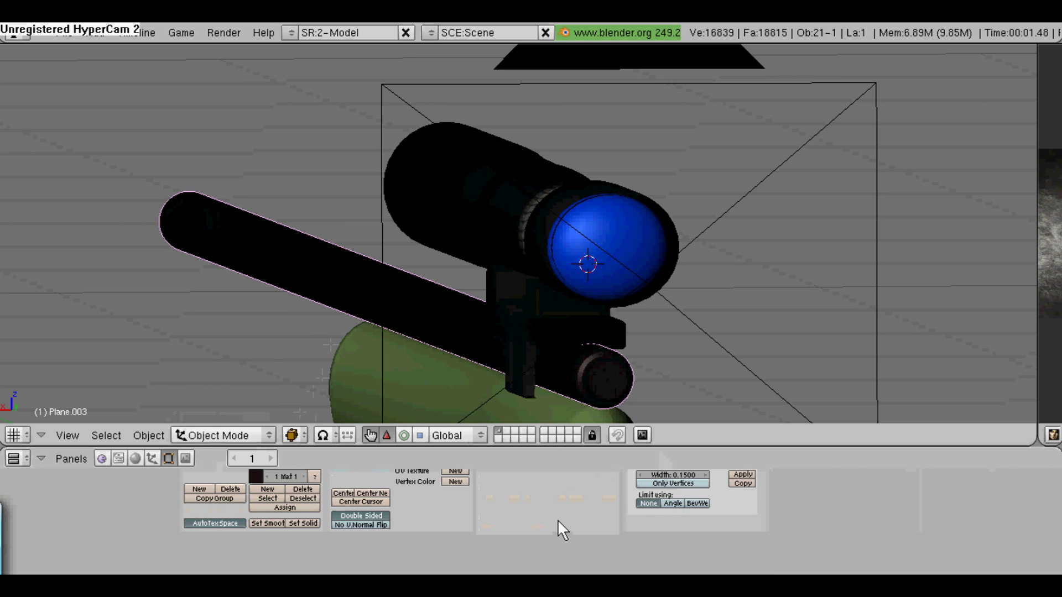
Add Multires to the barrel with a Catmull-Clark subdivision up to level 2, and check it with a render
click(547, 490)
click(510, 500)
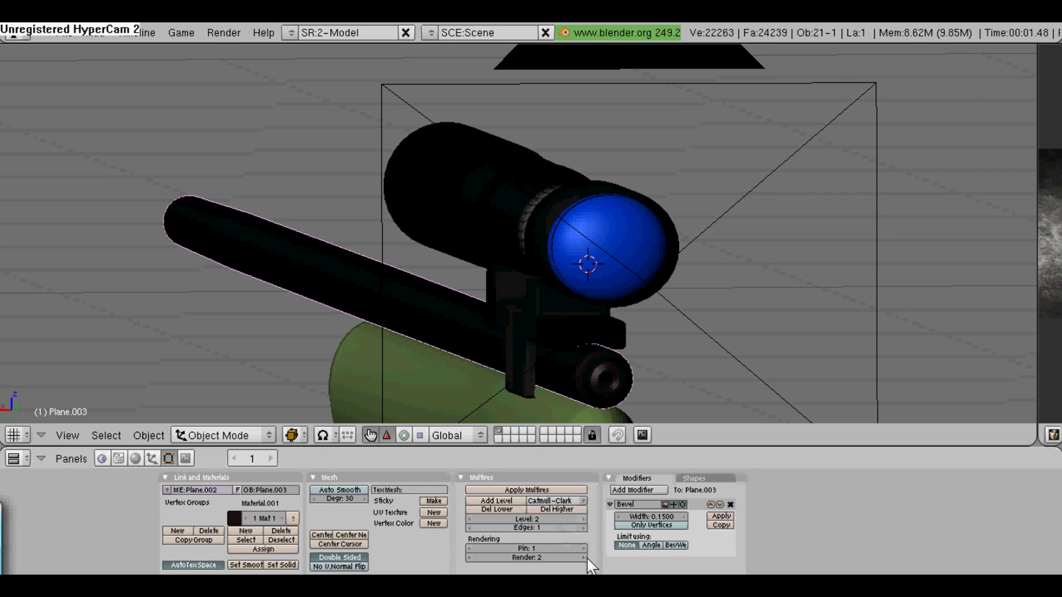
click(223, 33)
click(221, 48)
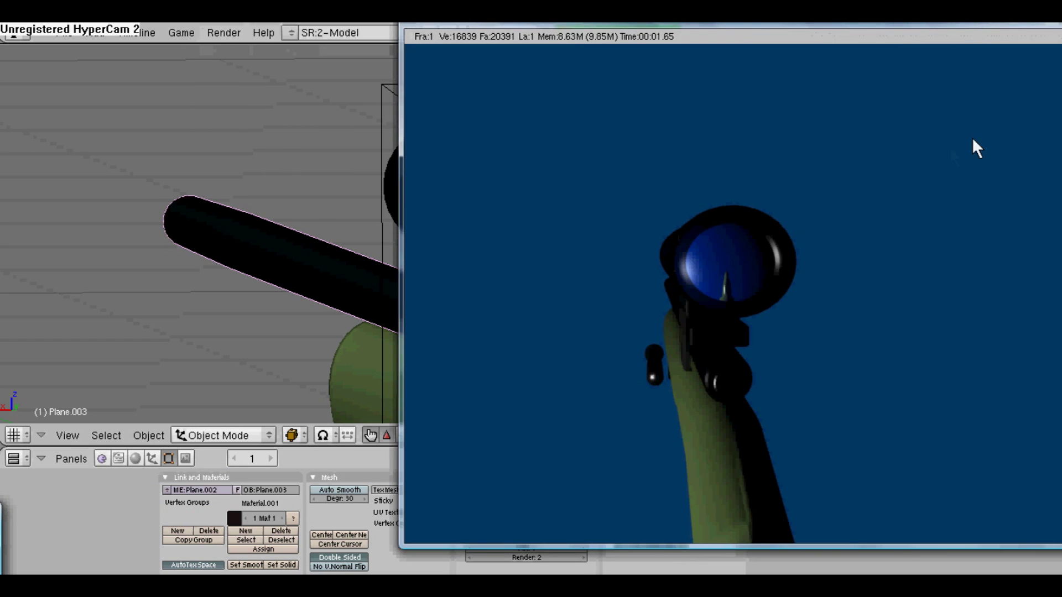
key(Escape)
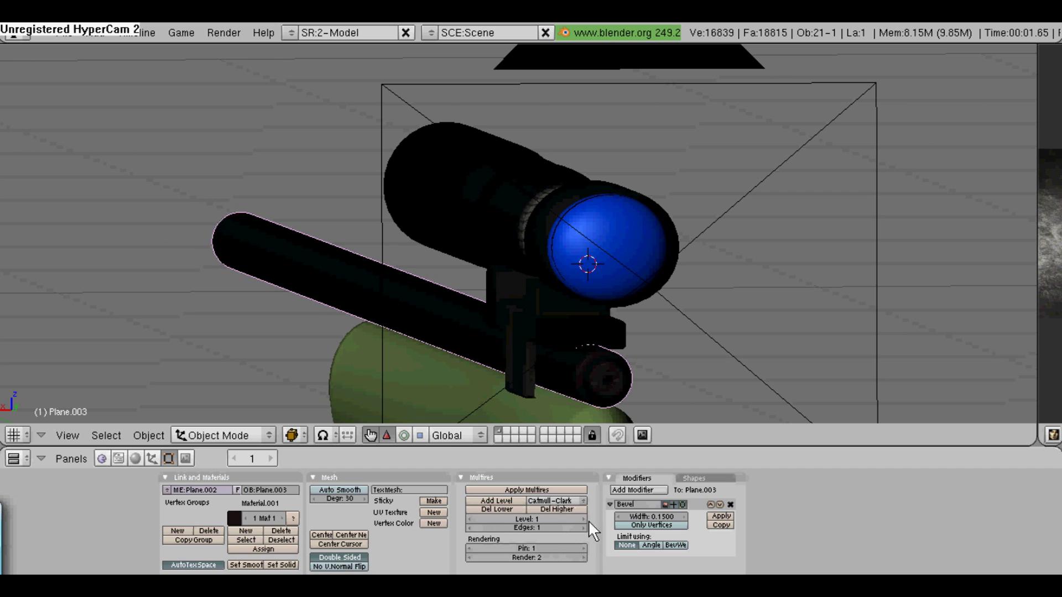
Add a Smooth modifier to the green rifle stock and check it with a render of the current frame
middle_drag(319, 377, 684, 321)
right_click(682, 319)
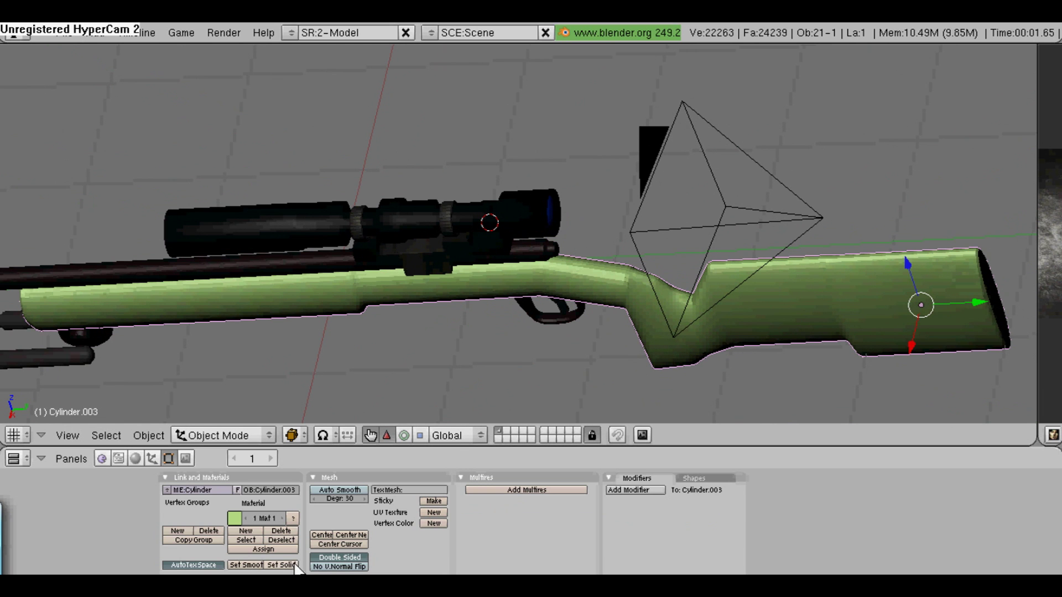
click(635, 490)
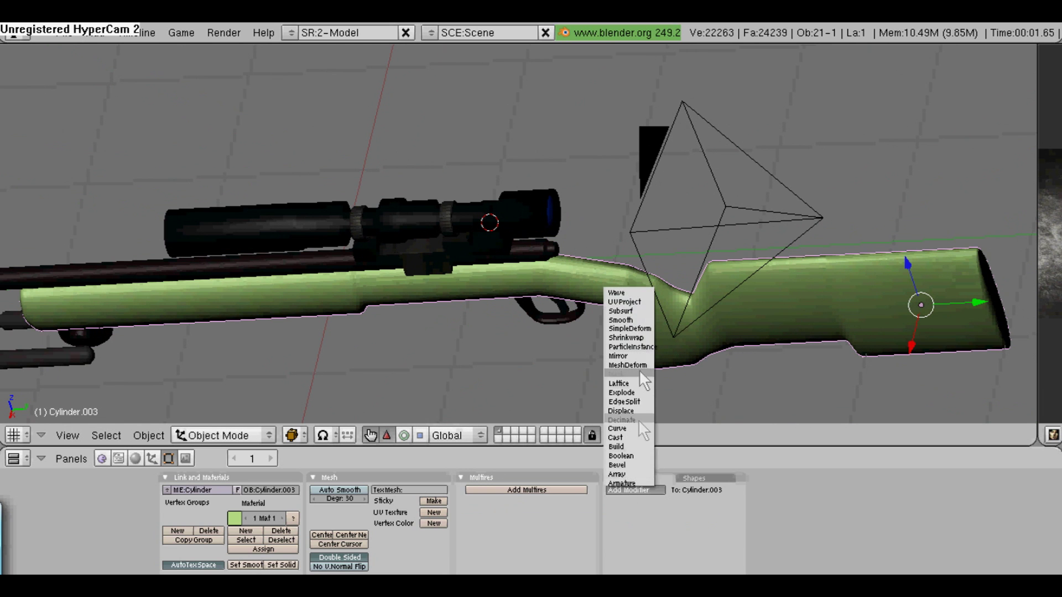
click(629, 317)
middle_drag(724, 364, 600, 302)
key(a)
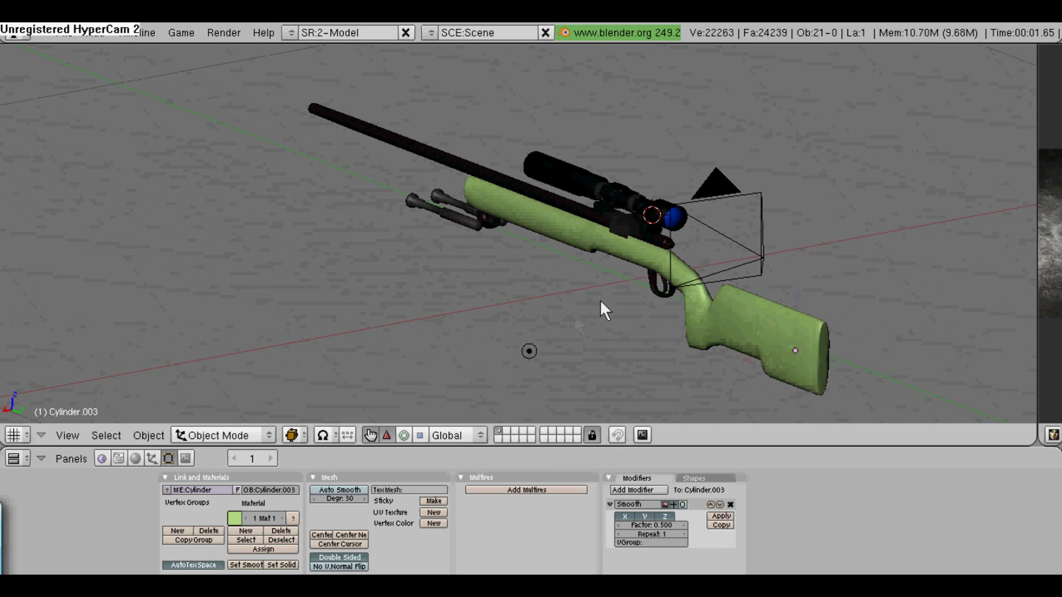
click(223, 33)
click(237, 50)
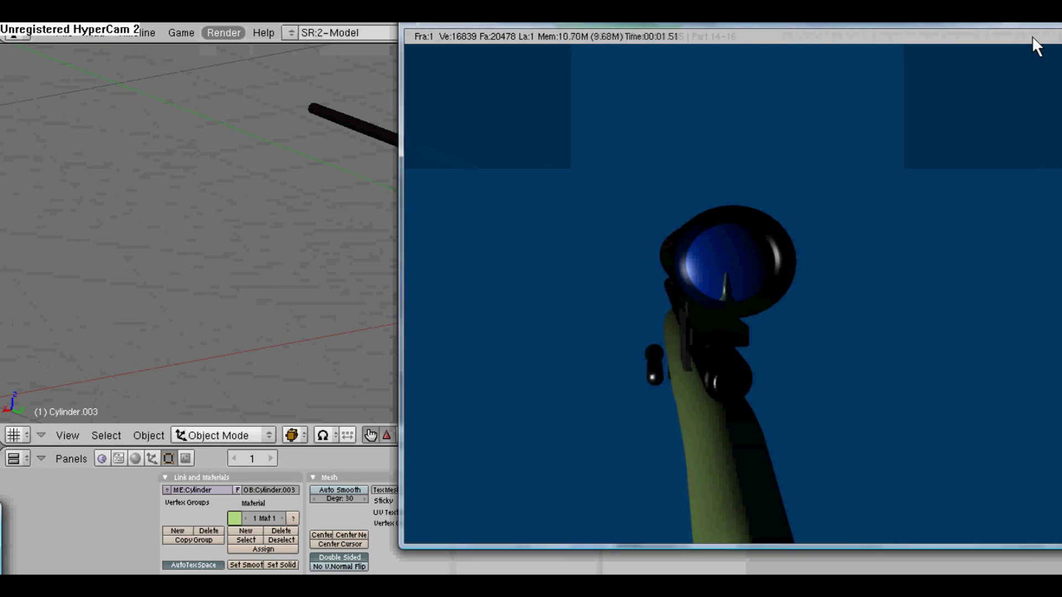
key(Escape)
Move the camera about 0.63 units along the global X axis, and check the new angle with a render of the current frame
right_click(721, 194)
key(g)
key(x)
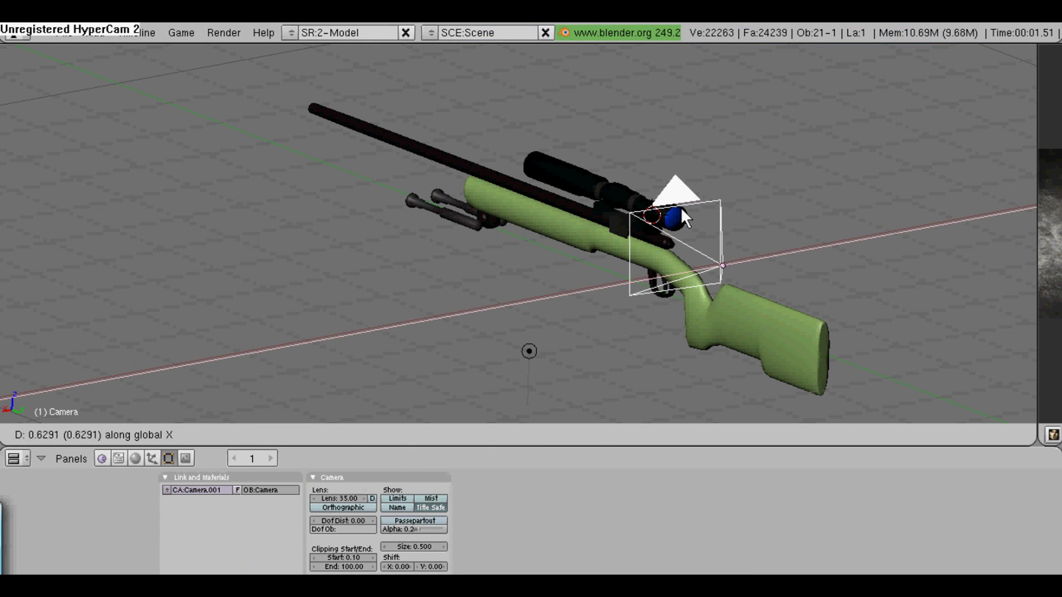
click(680, 207)
click(67, 435)
click(78, 325)
click(223, 33)
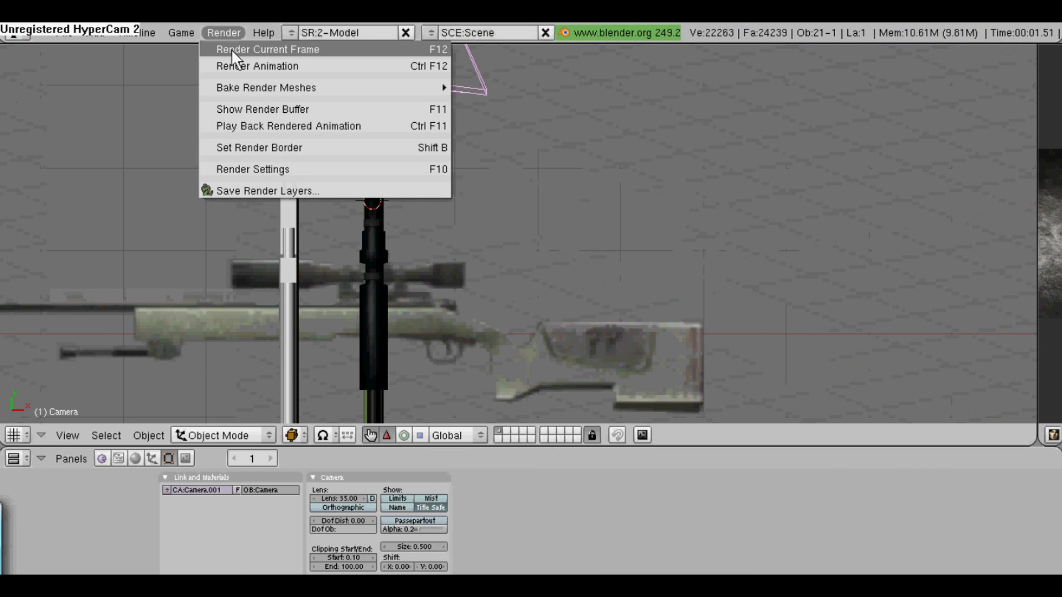
click(231, 48)
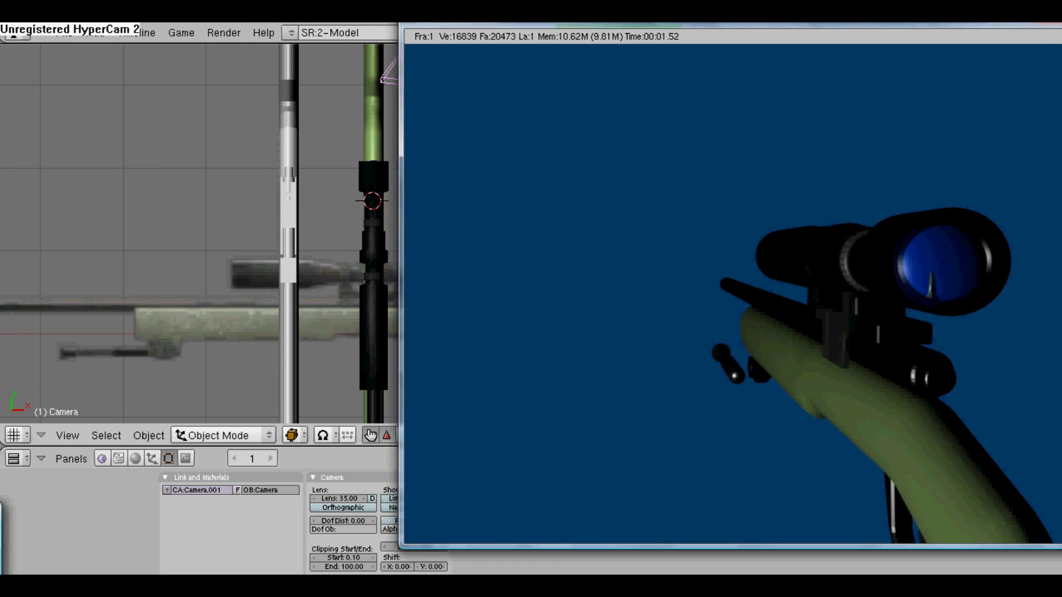
key(Escape)
middle_drag(602, 261, 736, 188)
key(a)
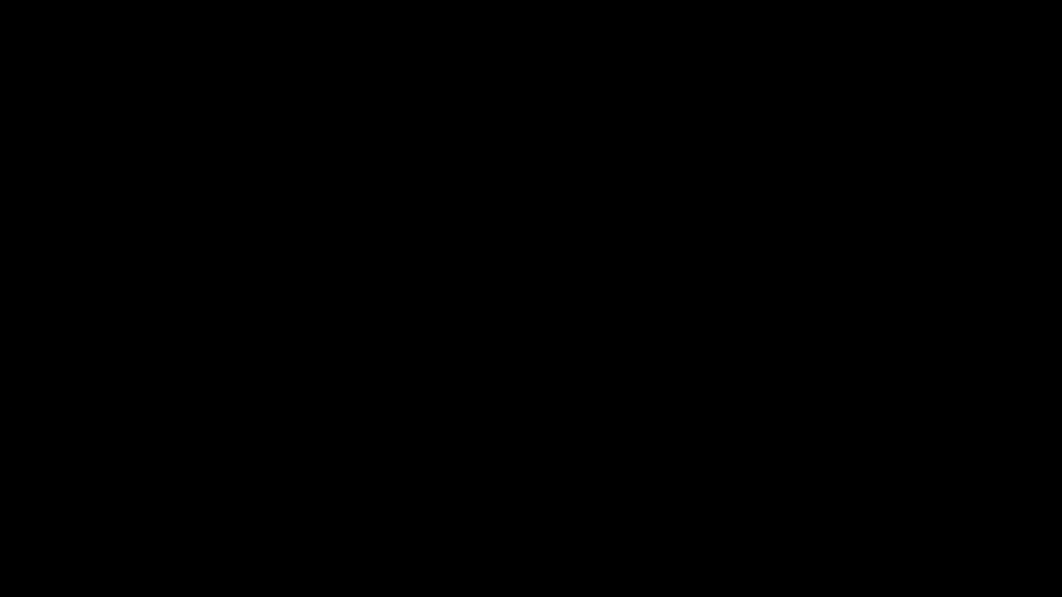